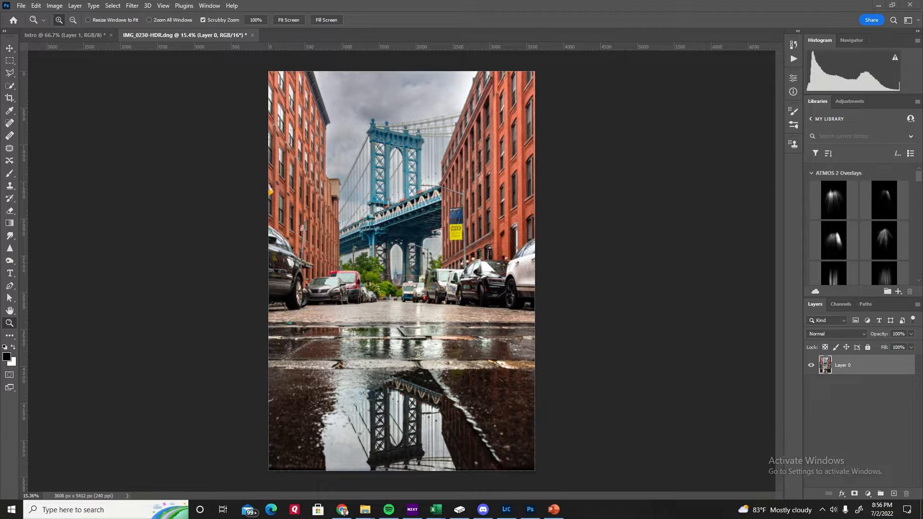
Review the available workspaces, the image navigator and histogram, and the overlays stored in My Library.
click(209, 6)
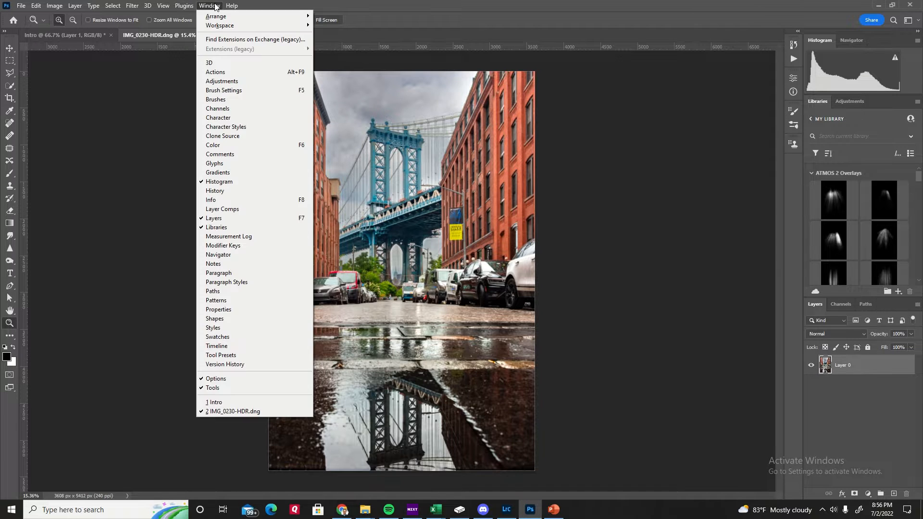
mouse_move(291, 26)
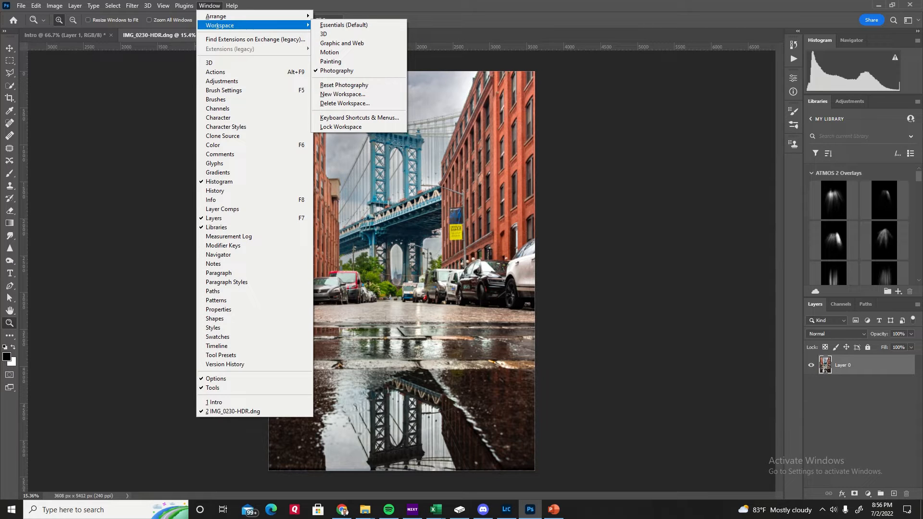
click(61, 154)
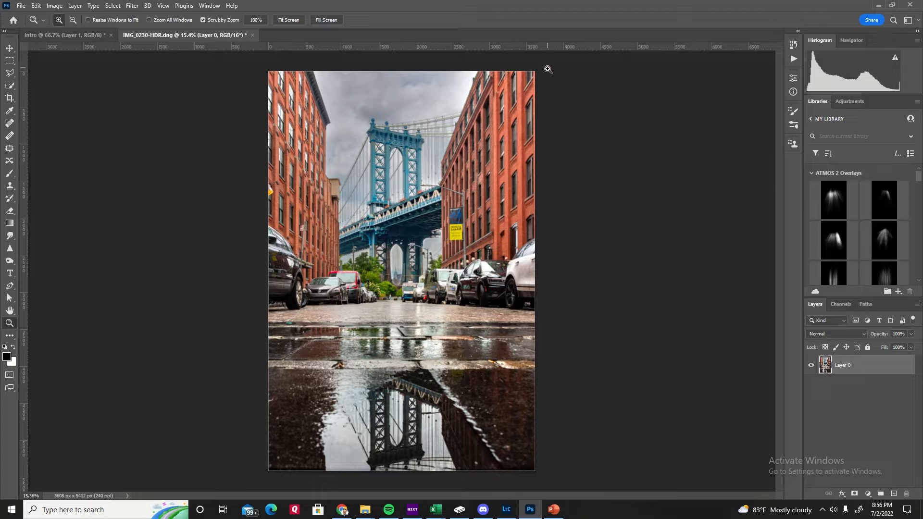
click(851, 40)
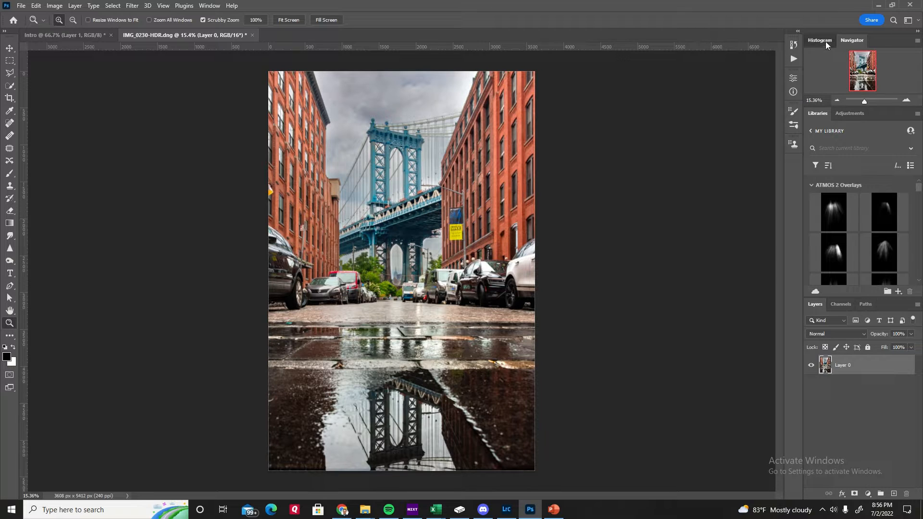
click(825, 41)
scroll(867, 189, down, 5)
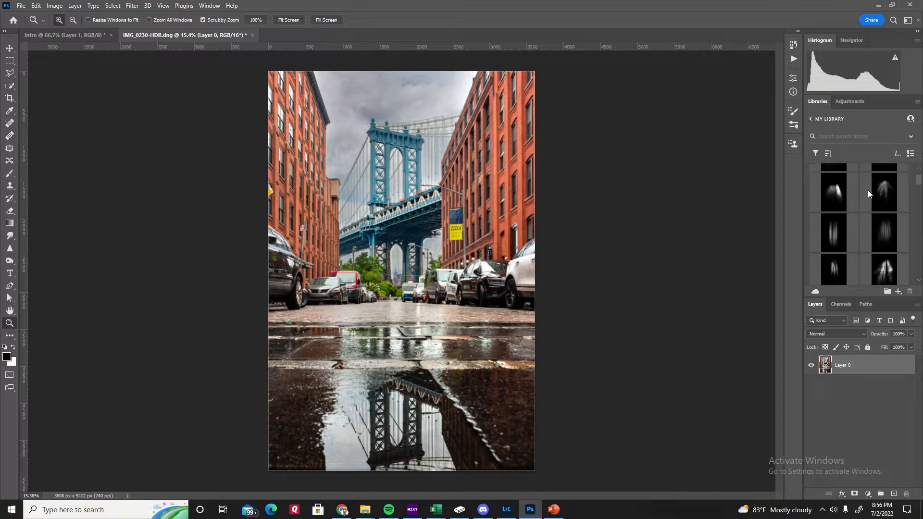
mouse_move(918, 196)
mouse_down()
mouse_move(917, 226)
mouse_move(920, 181)
mouse_move(909, 233)
mouse_up()
scroll(908, 232, down, 5)
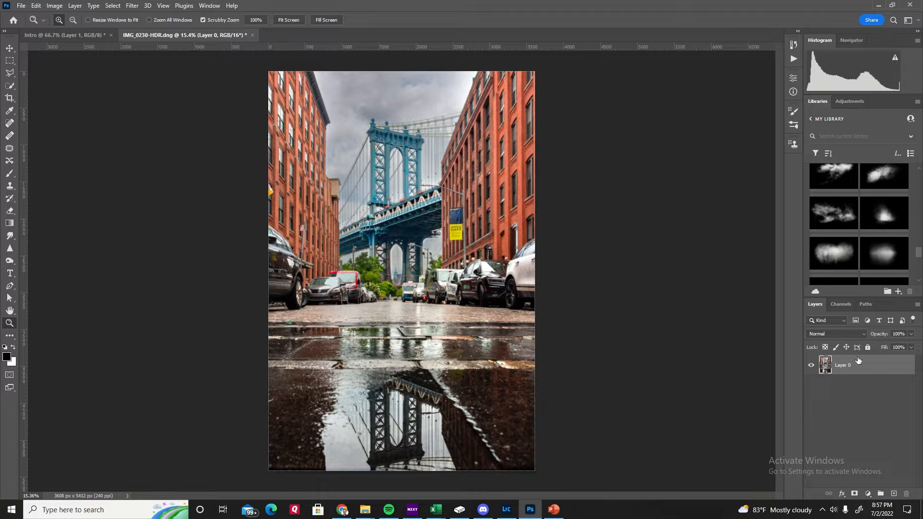
Duplicate Layer 0.
drag(854, 368, 894, 490)
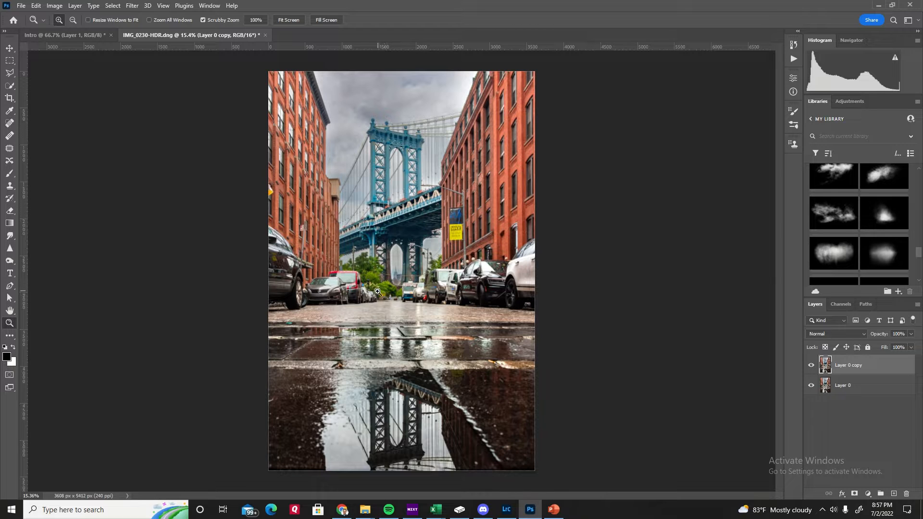
Set the Spot Healing Brush to a size of 50 px for retouching the people on the path.
drag(397, 288, 430, 329)
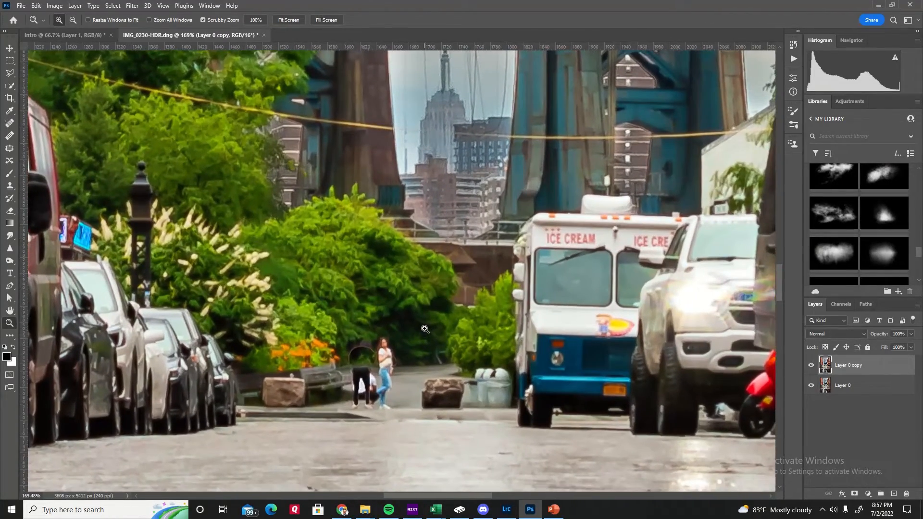
scroll(430, 329, down, 3)
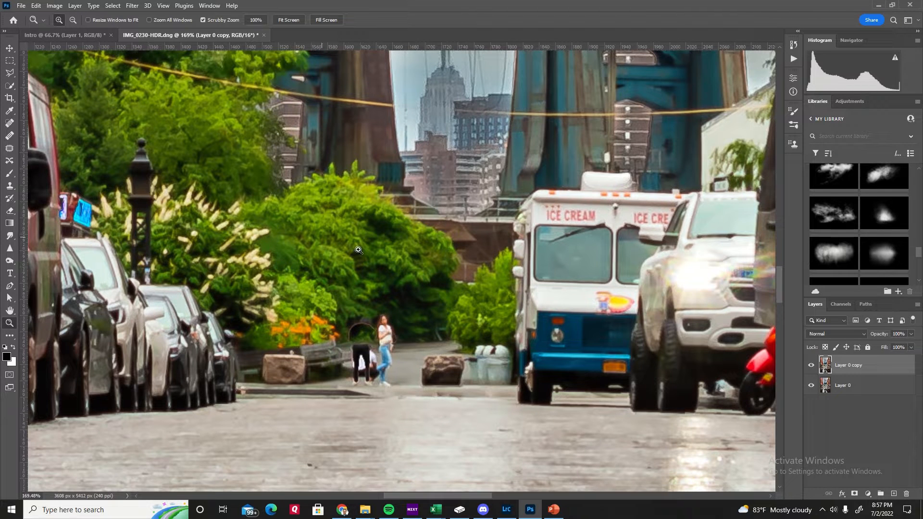
click(9, 122)
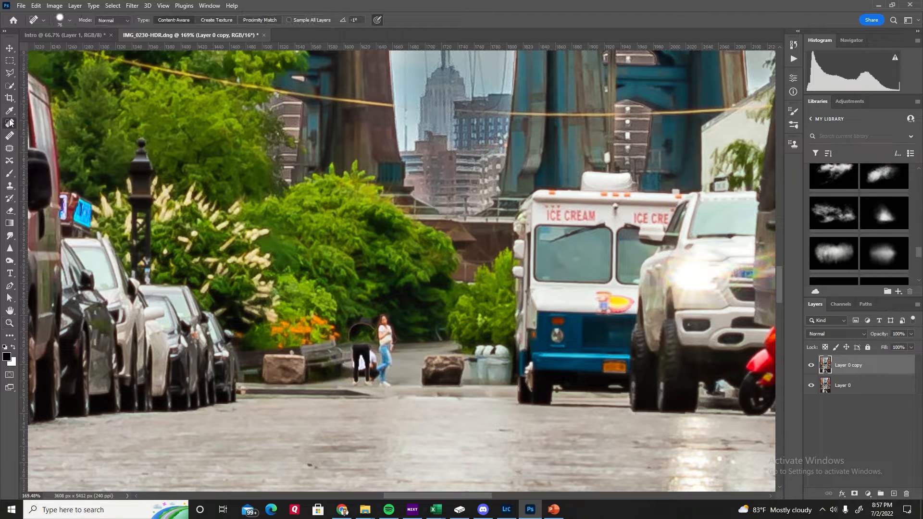
click(70, 20)
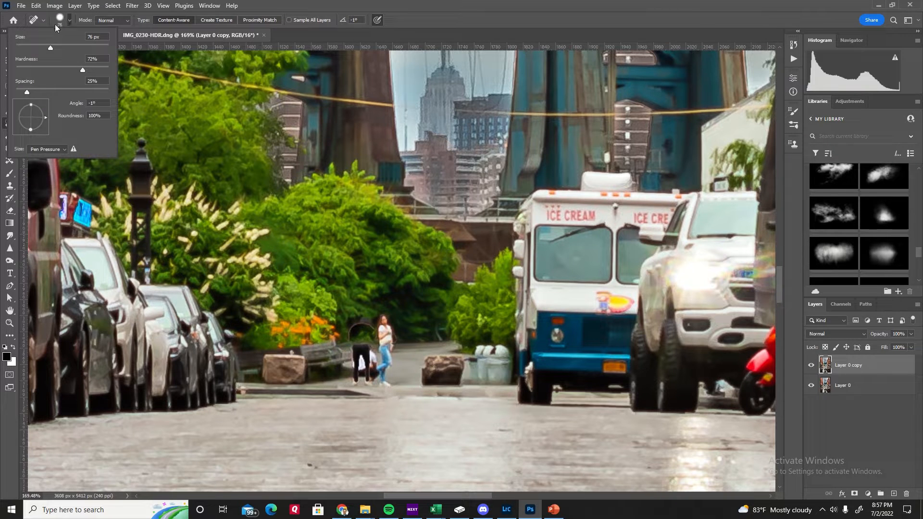
click(141, 22)
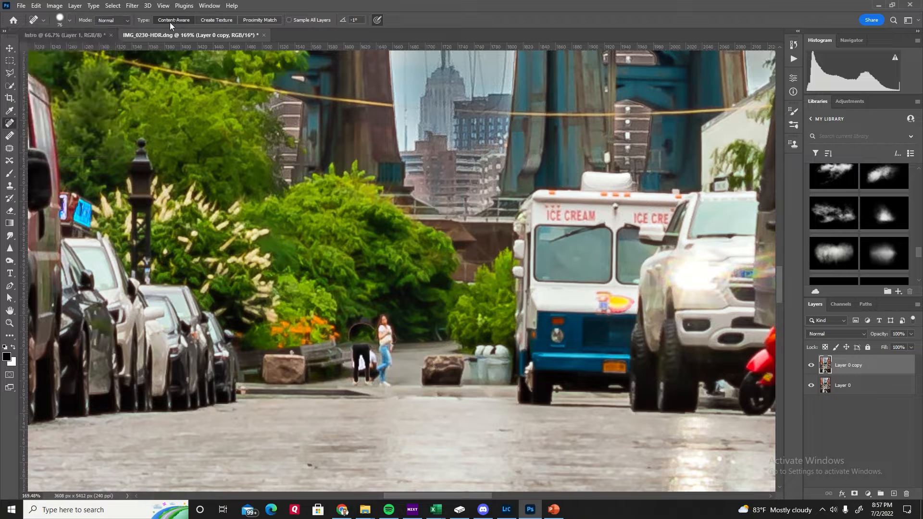
click(70, 21)
drag(46, 46, 38, 45)
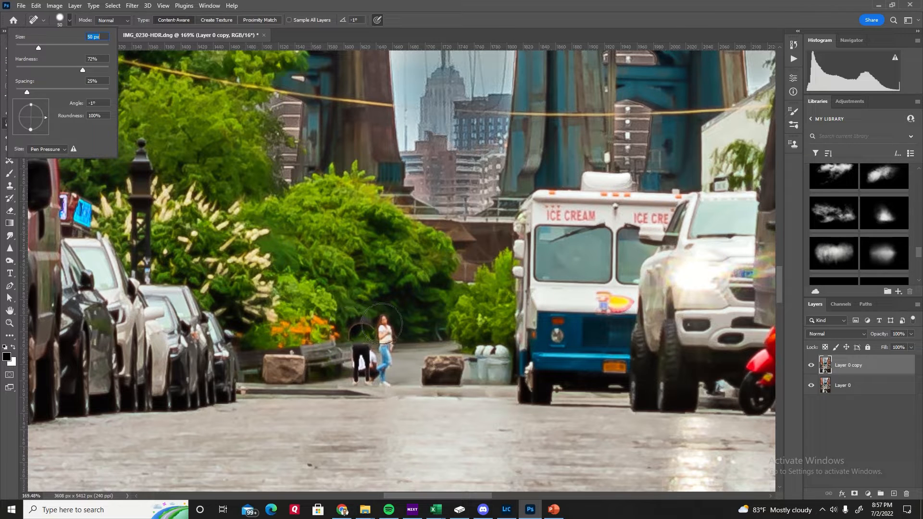
Try to heal away the two people on the path with the Spot Healing Brush and undo the strokes.
mouse_move(385, 330)
mouse_down()
mouse_move(385, 375)
mouse_move(364, 312)
mouse_up()
key(ctrl+z)
key(ctrl+z)
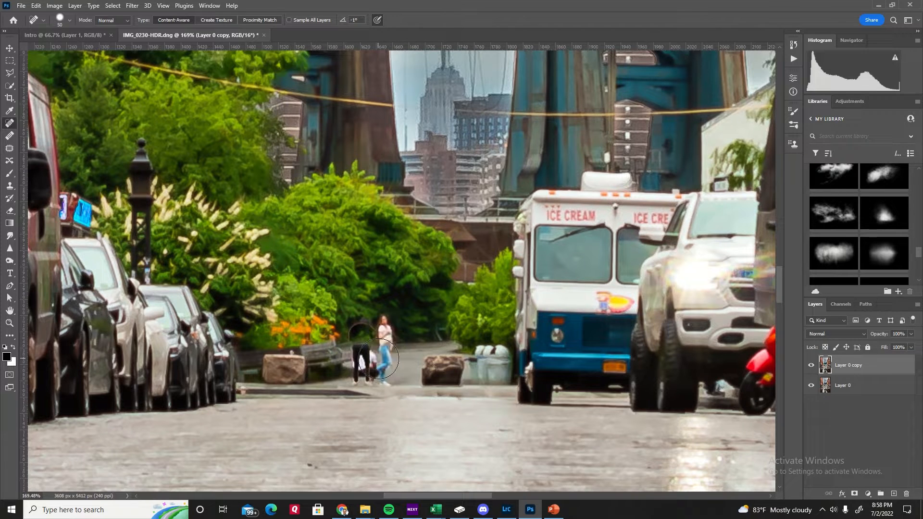
mouse_move(394, 321)
mouse_down()
mouse_move(395, 376)
mouse_move(372, 346)
mouse_move(372, 308)
mouse_up()
key(ctrl+z)
key(ctrl+z)
mouse_move(364, 378)
mouse_down()
mouse_move(378, 317)
mouse_move(383, 373)
mouse_up()
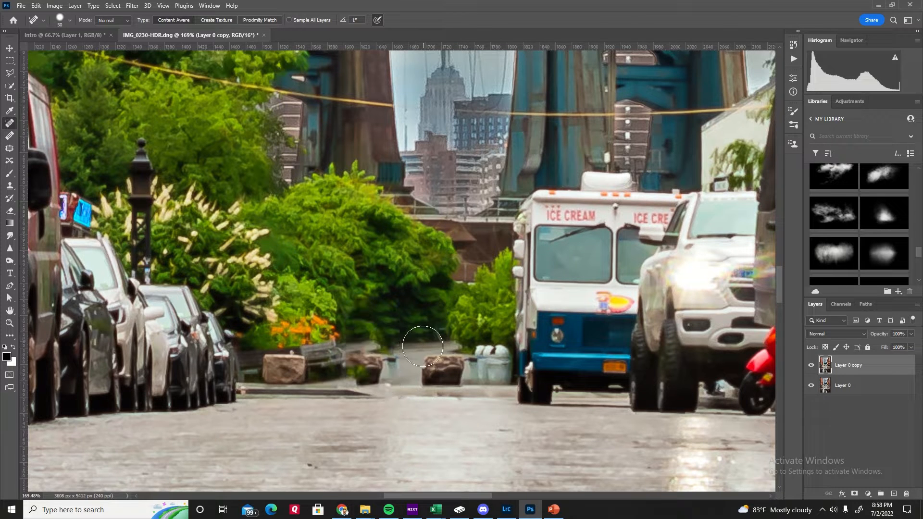
click(393, 363)
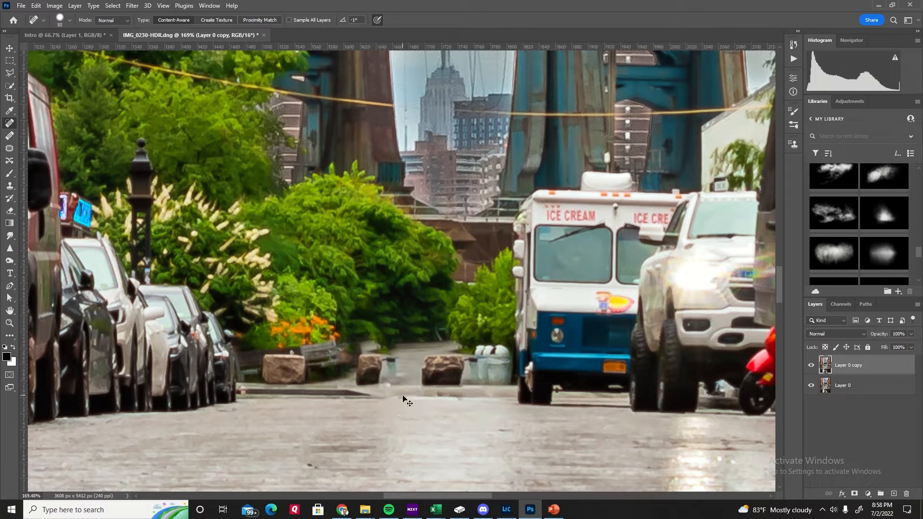
key(ctrl+z)
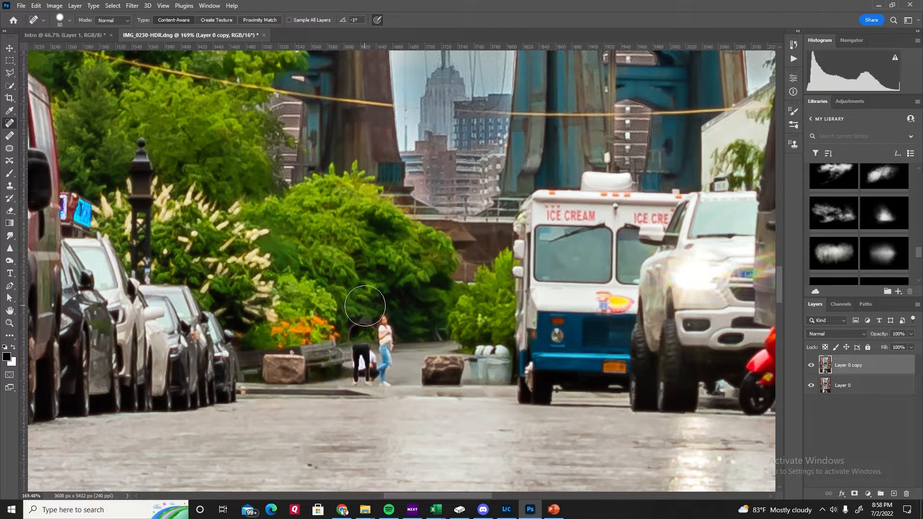
Outline the two people on the path with a closed Polygonal Lasso selection.
scroll(369, 309, up, 1)
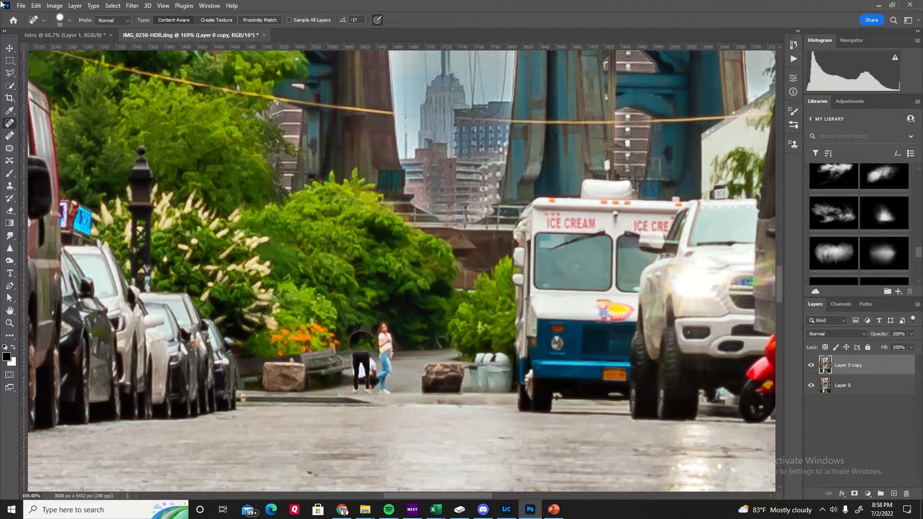
click(9, 72)
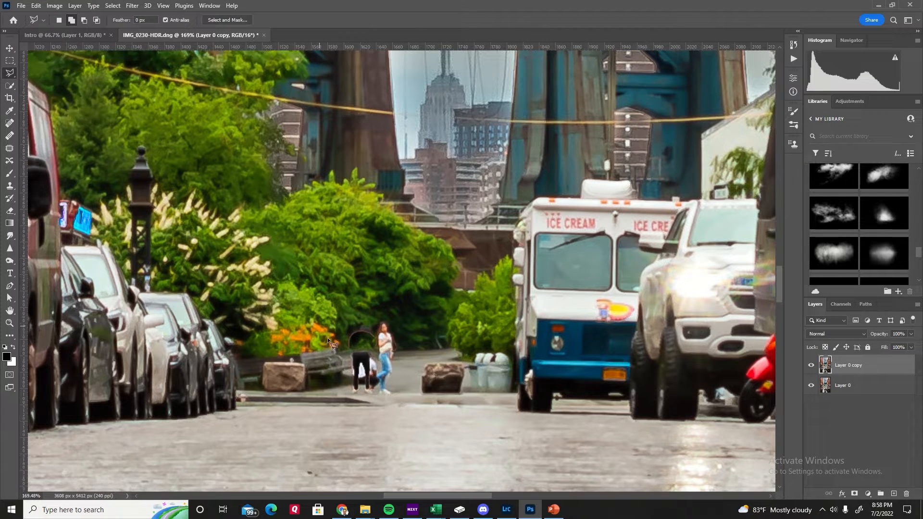
click(387, 383)
click(398, 368)
click(393, 321)
click(376, 321)
click(348, 326)
click(347, 389)
double_click(386, 396)
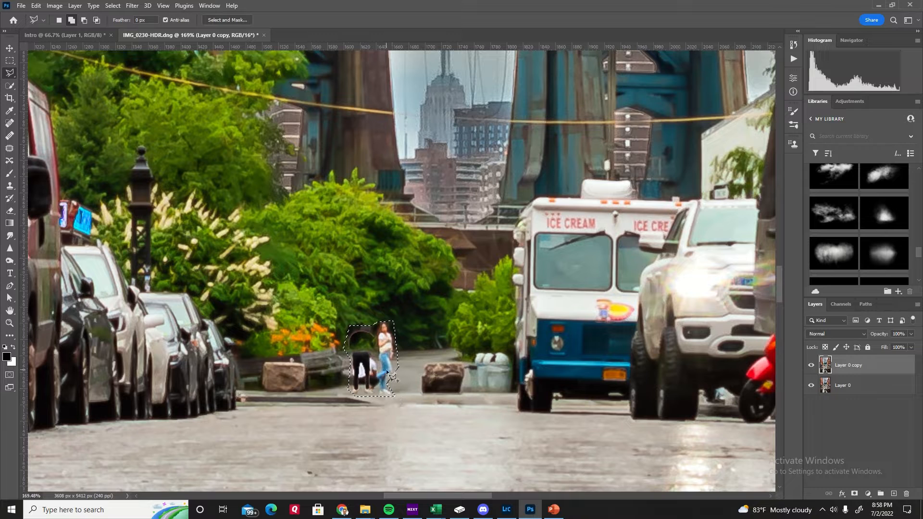
Start a Content-Aware Fill on the selected people and set Color Adaptation to Very High.
click(37, 6)
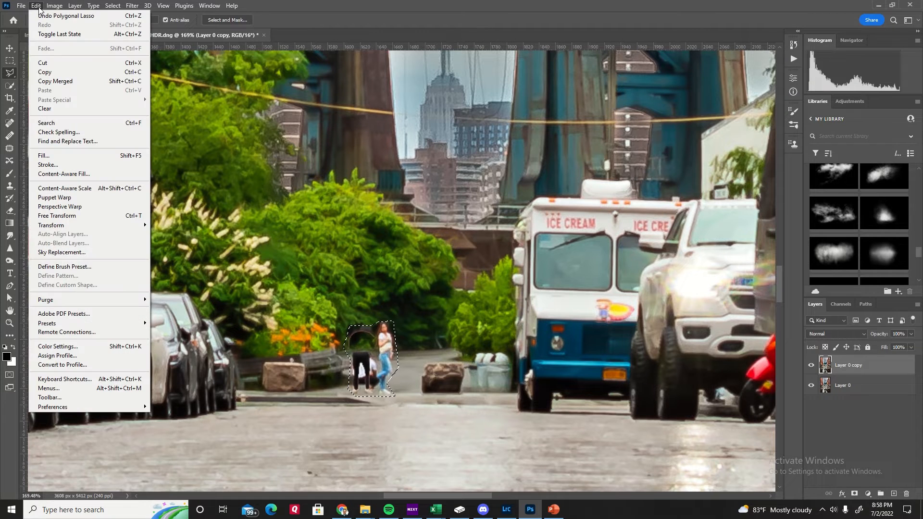
click(65, 174)
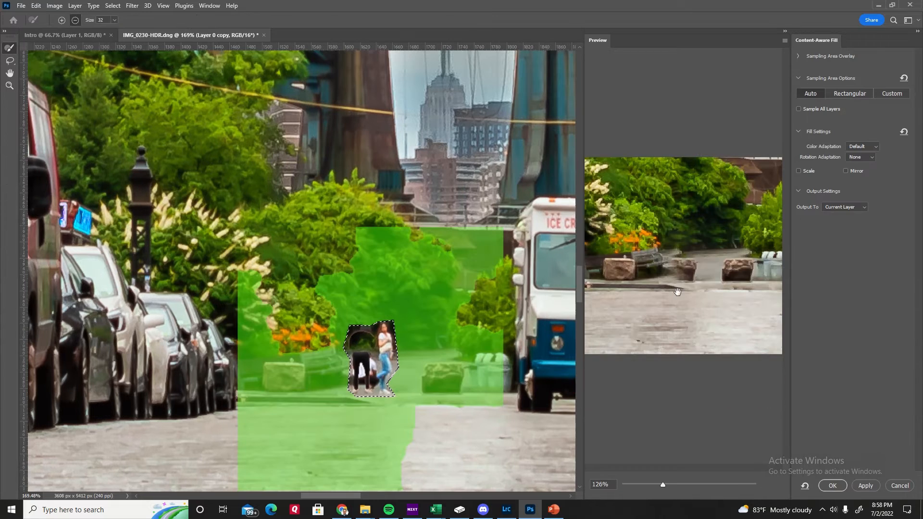
click(874, 146)
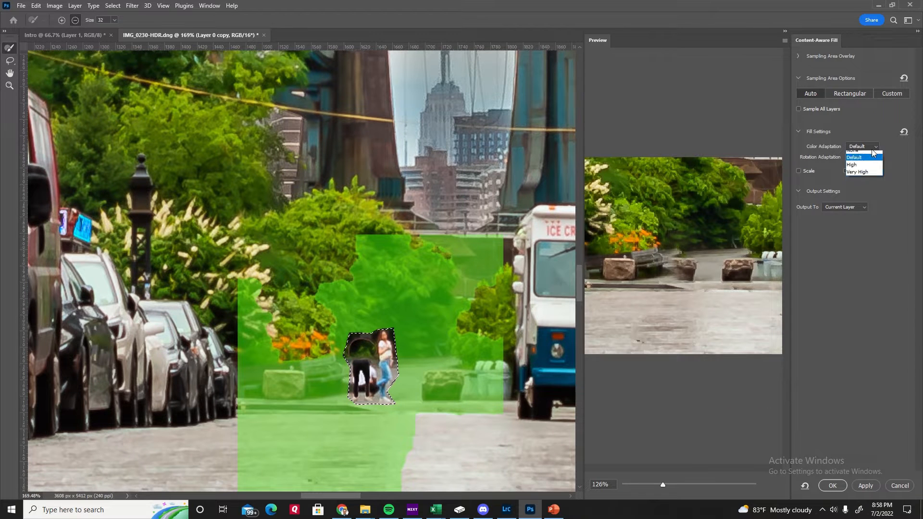
click(867, 174)
click(873, 147)
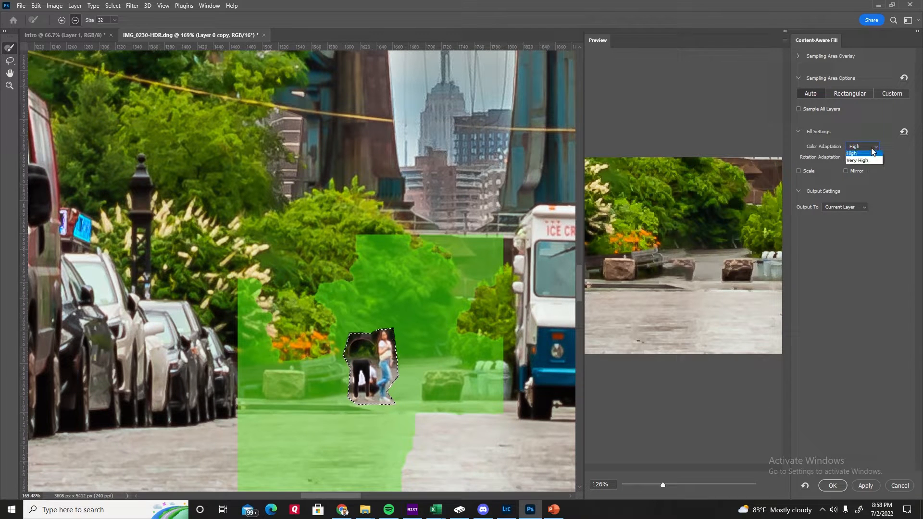
click(864, 180)
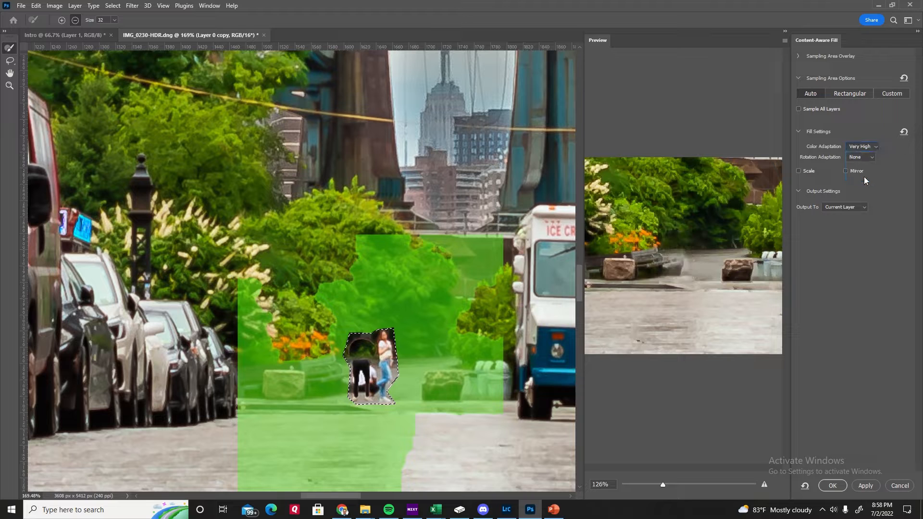
Try the Rectangular sampling area, the Scale option and several Rotation Adaptation levels on the fill preview.
click(850, 94)
click(817, 89)
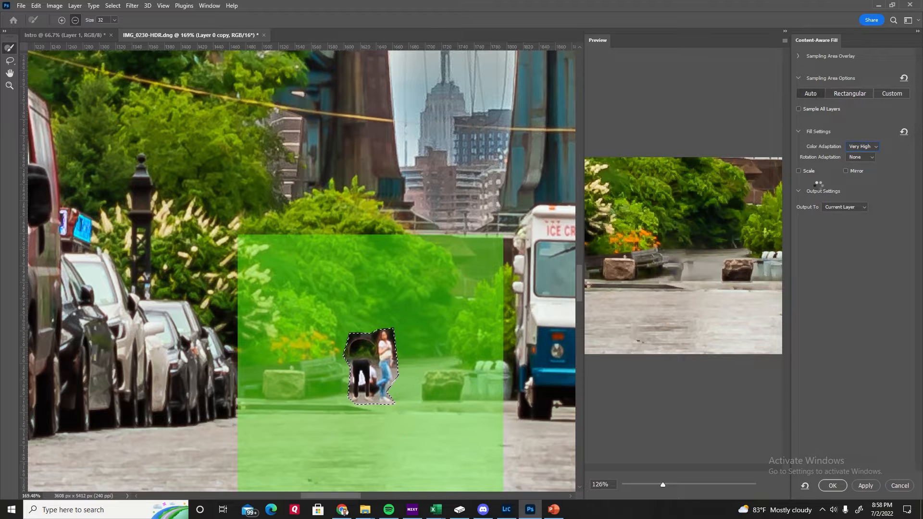
click(799, 171)
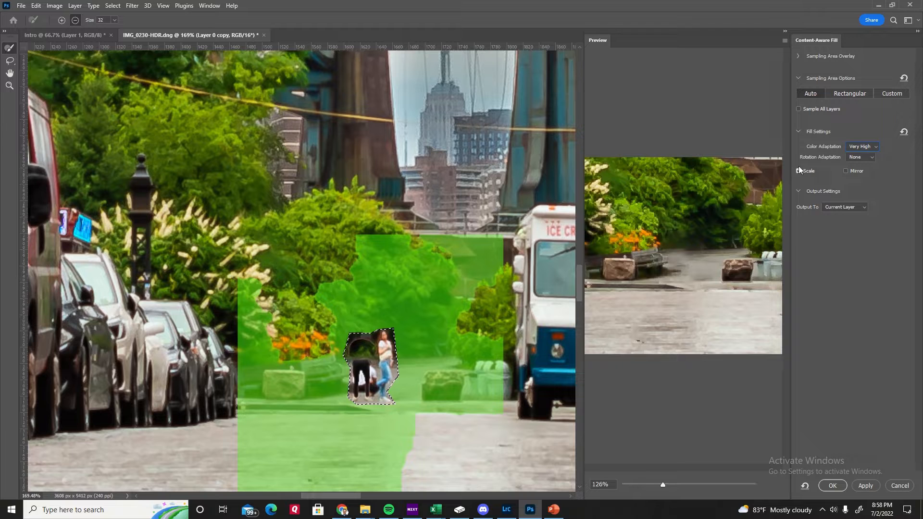
click(799, 171)
click(860, 157)
click(858, 187)
click(860, 157)
click(858, 194)
click(860, 157)
click(855, 179)
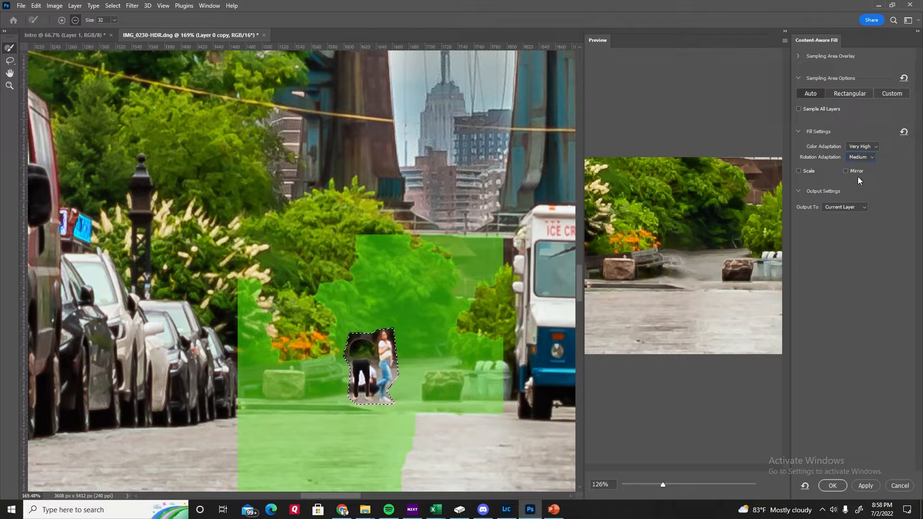
Set Rotation Adaptation to None and apply the Content-Aware Fill to the current layer.
click(861, 157)
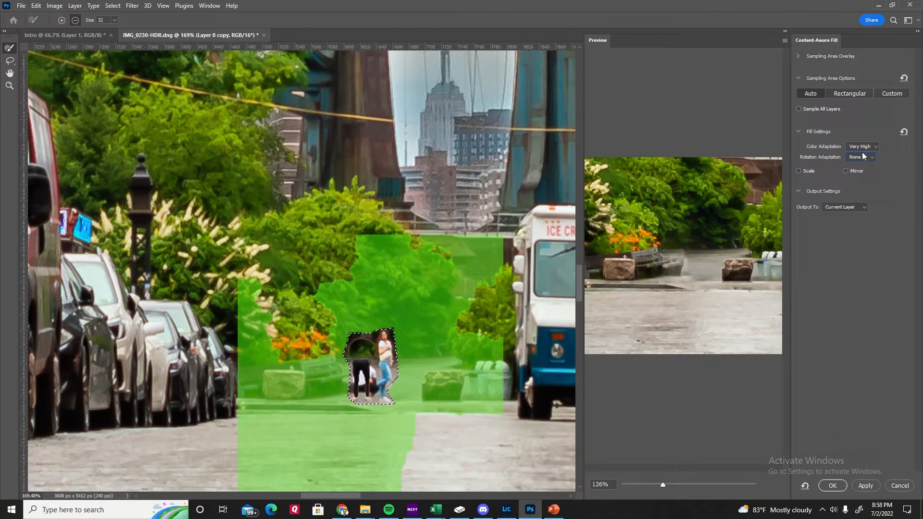
click(838, 487)
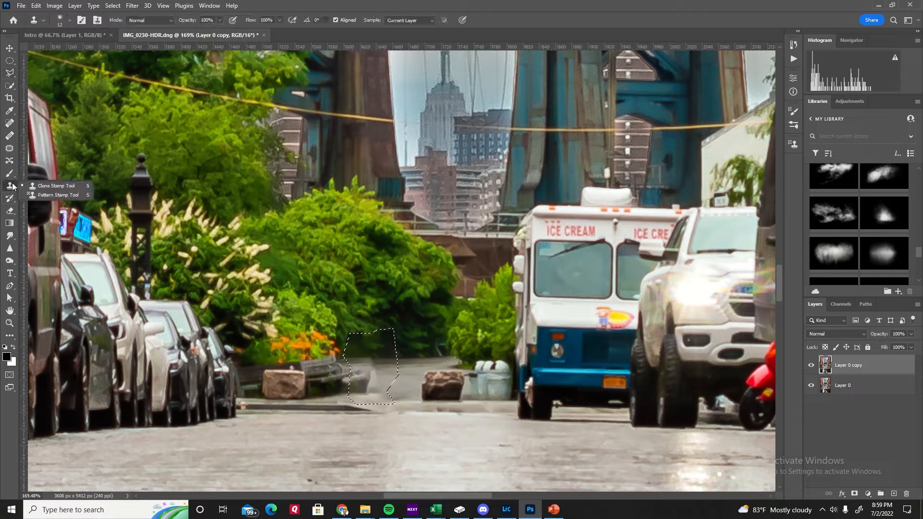
Try to patch the smeared area beside the bench with the Patch tool, and clear the selection.
click(9, 149)
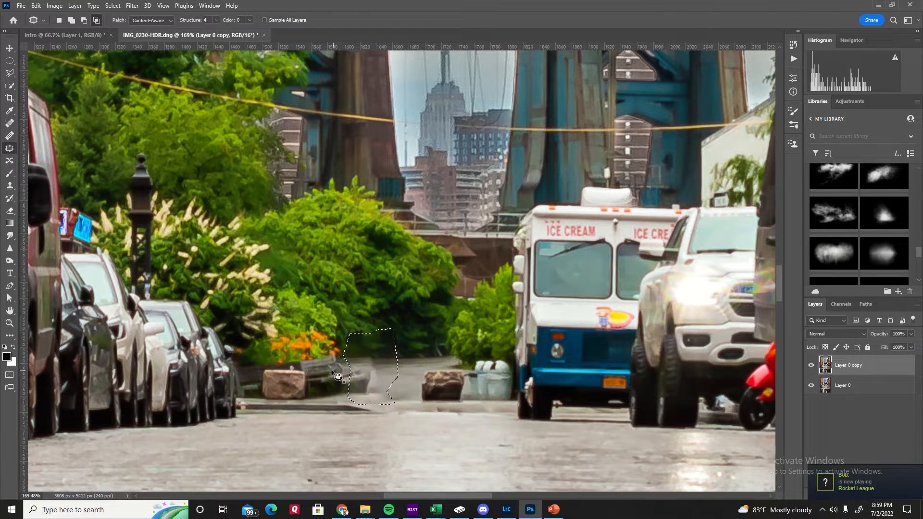
mouse_move(293, 356)
mouse_down()
mouse_move(301, 394)
mouse_move(324, 402)
mouse_move(333, 347)
mouse_move(274, 350)
mouse_up()
mouse_move(330, 372)
mouse_down()
mouse_move(309, 377)
mouse_move(340, 386)
mouse_move(368, 369)
mouse_up()
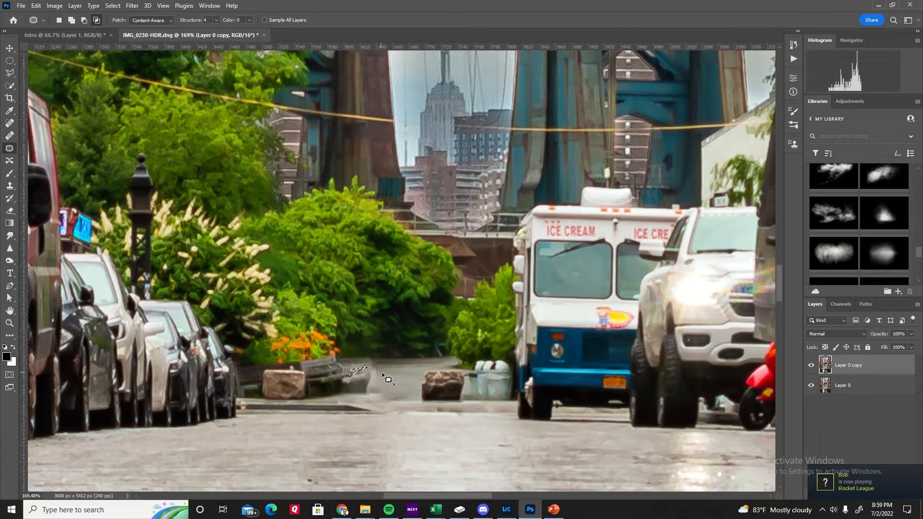
click(120, 7)
click(122, 24)
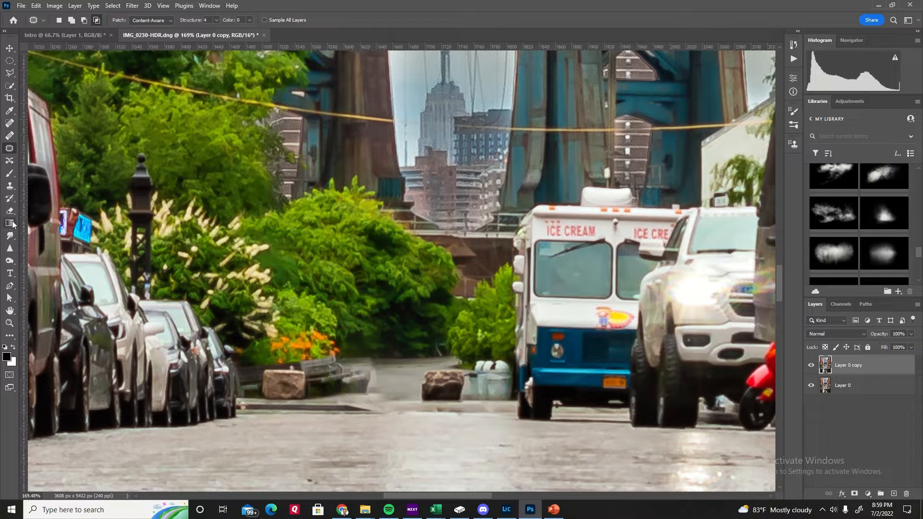
Heal the smeared remnants at the end of the bench with the Spot Healing Brush, undoing the last dab.
click(10, 123)
click(368, 381)
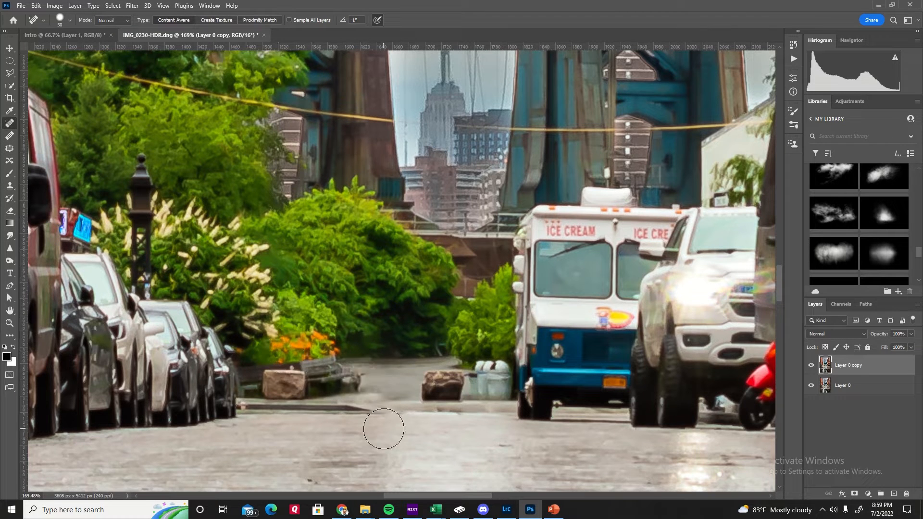
click(370, 385)
click(366, 388)
key(ctrl+z)
Try a Proximity Match dab with the Spot Healing Brush on the smear at the end of the bench, and undo it.
click(246, 19)
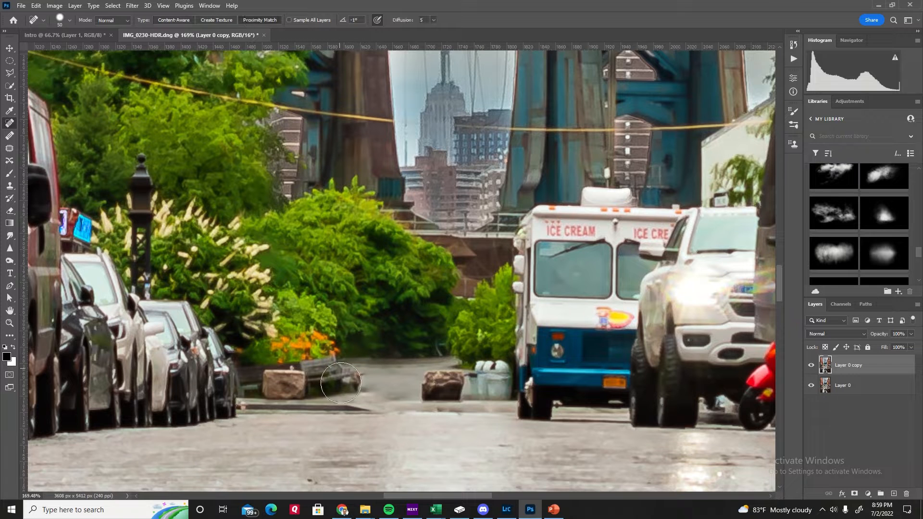
click(366, 379)
key(ctrl+z)
Reduce the Spot Healing Brush to 14 px and heal the smeared remnants on the path beside the end of the bench.
click(69, 20)
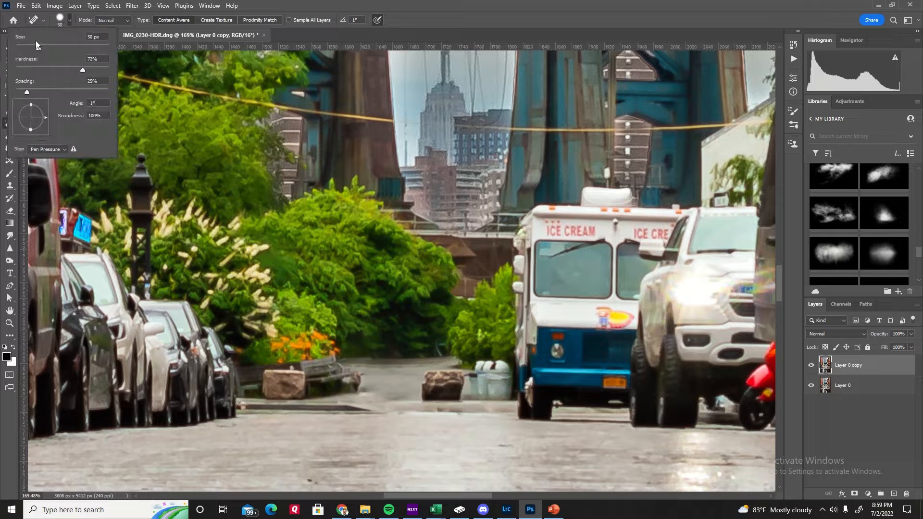
drag(22, 47, 21, 47)
click(354, 389)
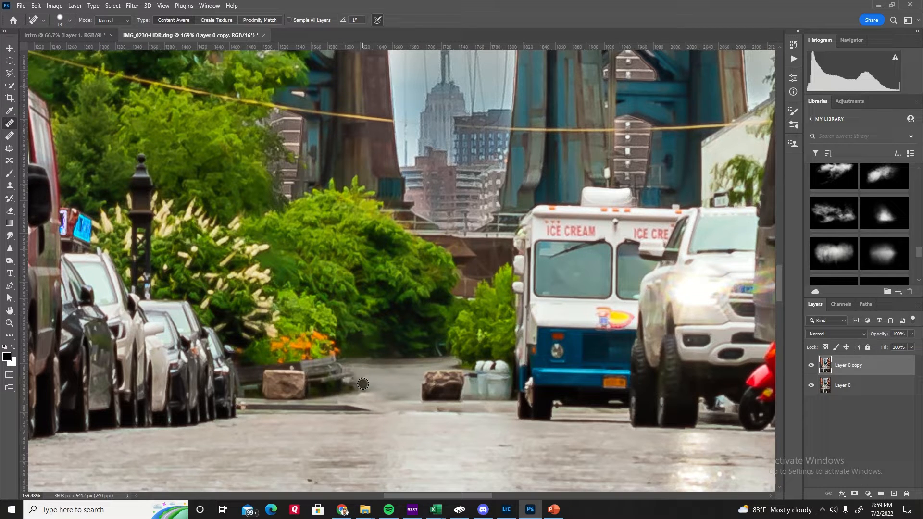
click(370, 390)
drag(373, 390, 385, 390)
click(353, 390)
click(355, 386)
scroll(394, 378, up, 1)
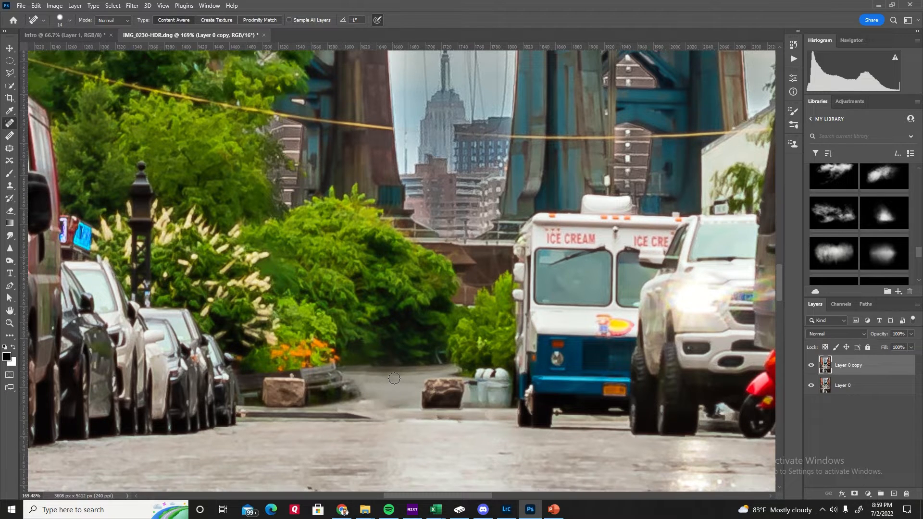
scroll(394, 379, up, 1)
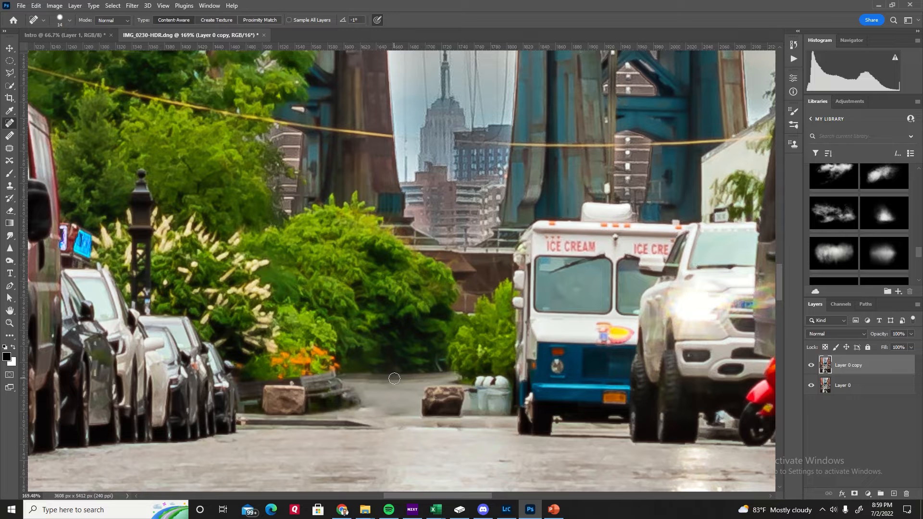
scroll(394, 378, up, 2)
scroll(394, 378, up, 11)
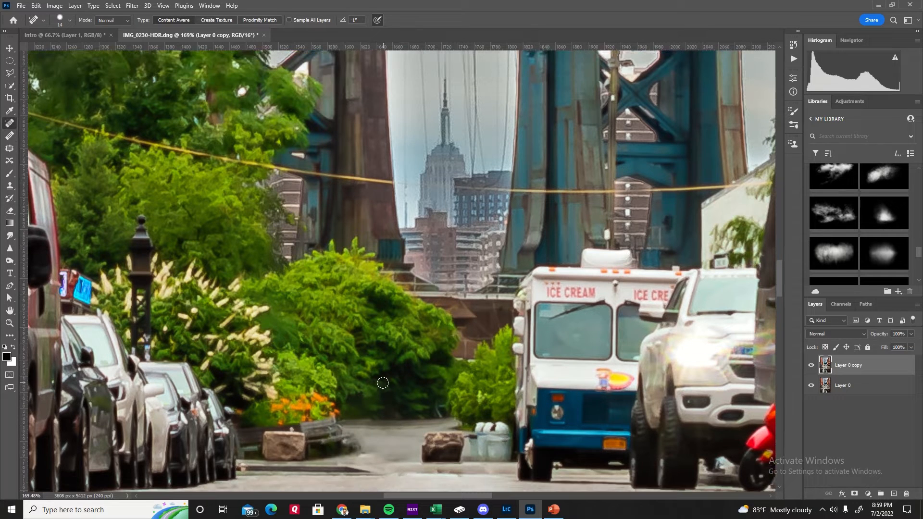
scroll(381, 381, down, 10)
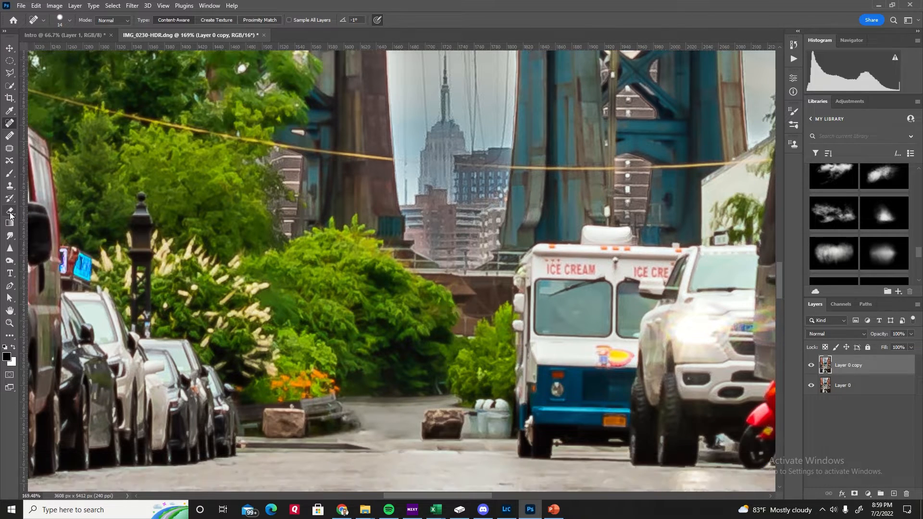
Outline the utility pole with its lamps above the red van using the Polygonal Lasso tool, from the van roof up to the antenna.
click(10, 323)
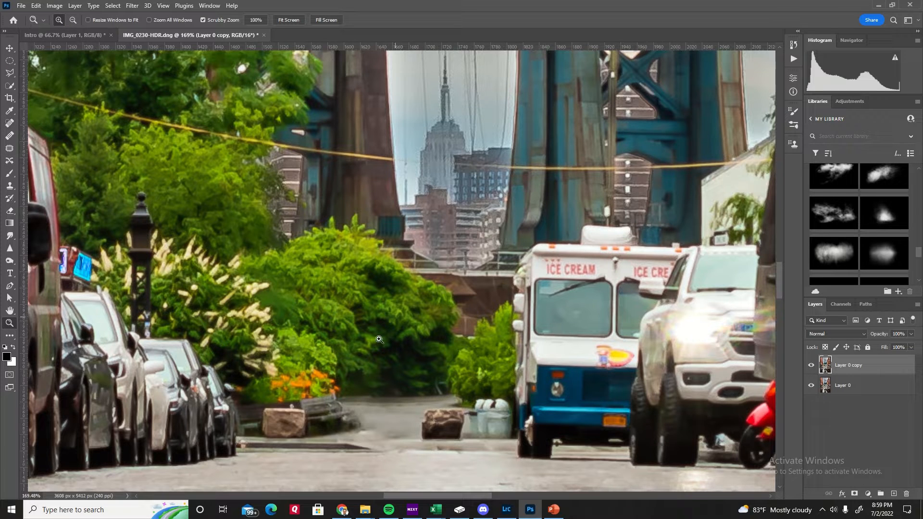
drag(428, 366, 396, 371)
drag(419, 191, 511, 212)
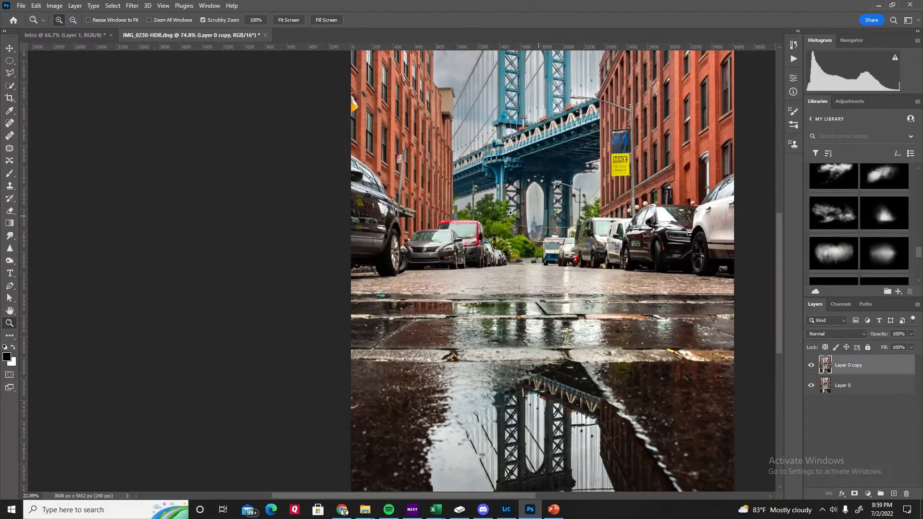
drag(463, 191, 509, 219)
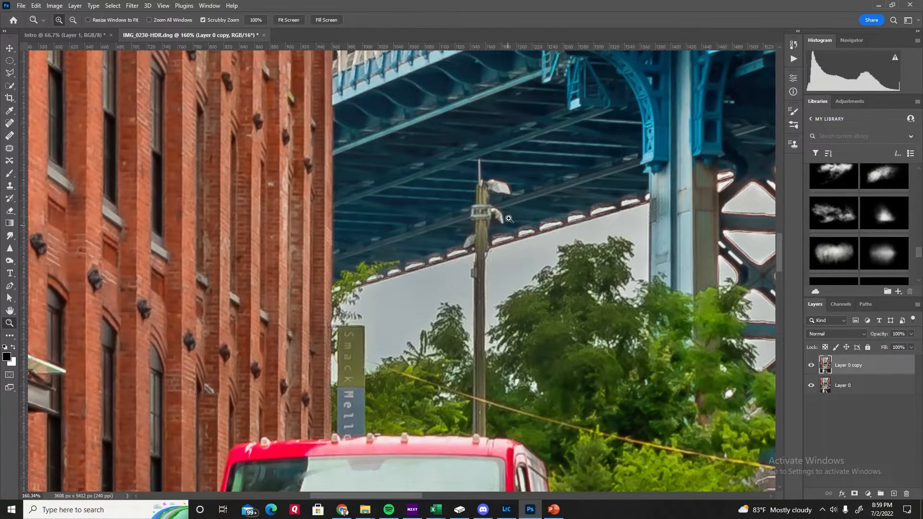
scroll(512, 218, down, 1)
click(11, 73)
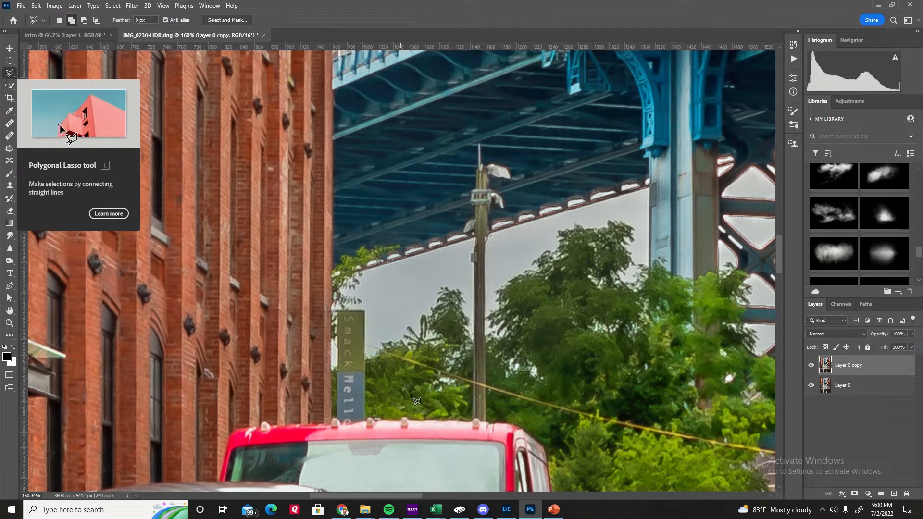
click(471, 426)
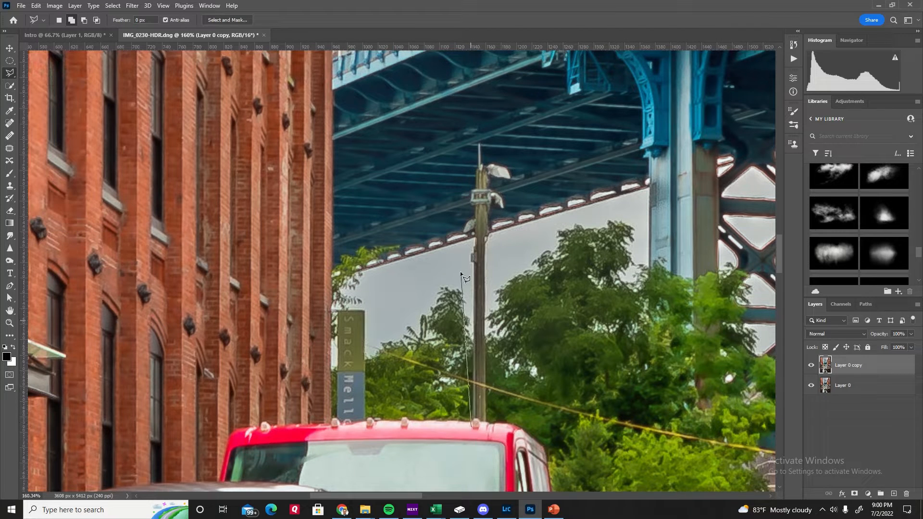
click(471, 238)
click(460, 241)
click(469, 167)
click(473, 163)
click(475, 140)
click(487, 161)
click(515, 188)
click(494, 181)
click(508, 200)
click(493, 214)
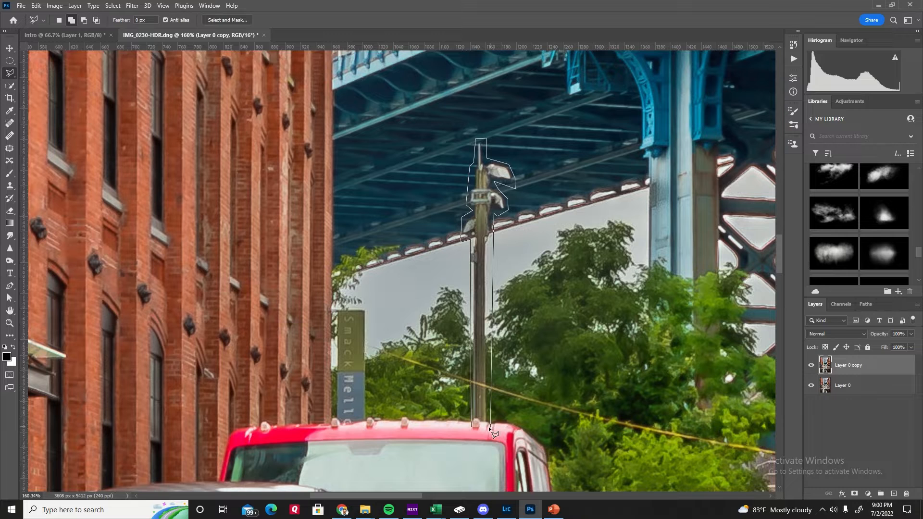
click(476, 426)
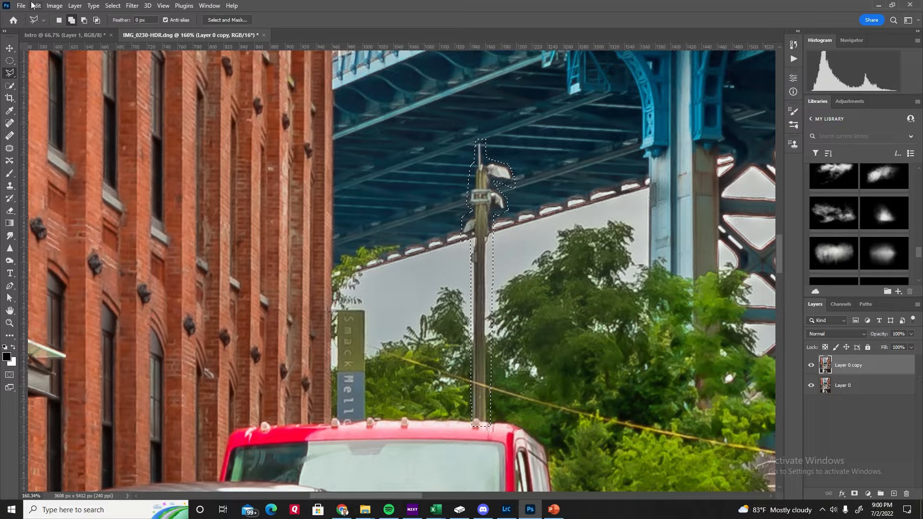
Remove the selected utility pole with Content-Aware Fill on the current layer, and clear the selection.
click(36, 5)
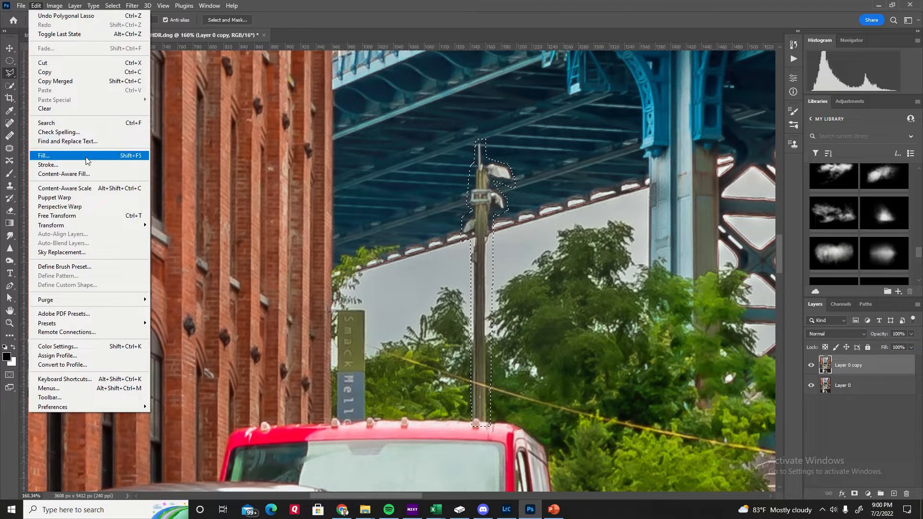
click(83, 177)
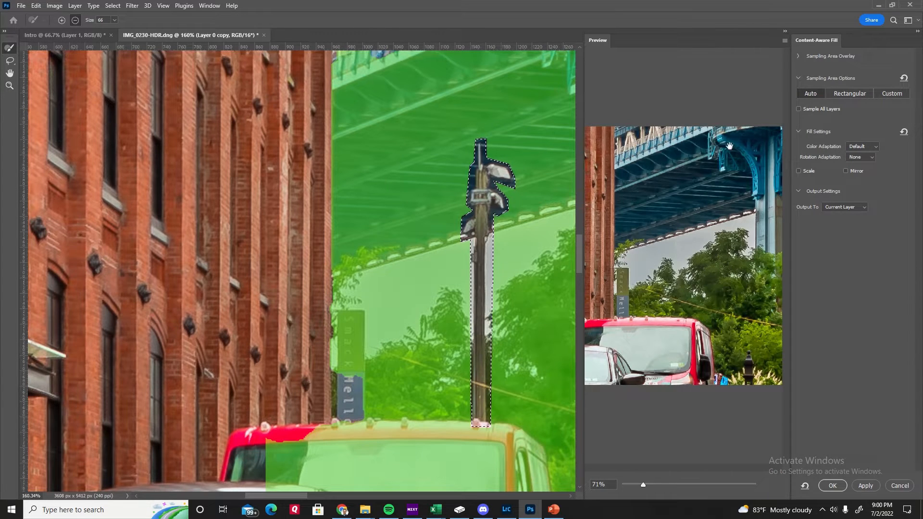
click(839, 486)
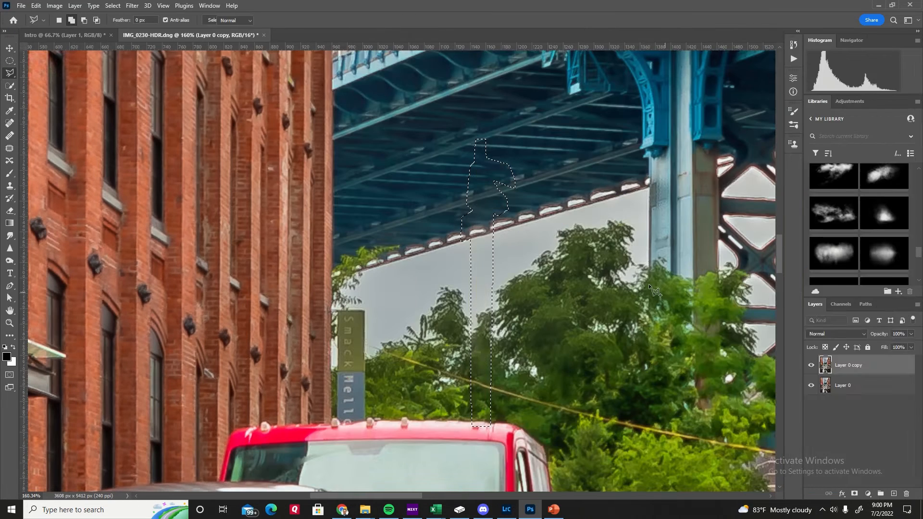
click(112, 5)
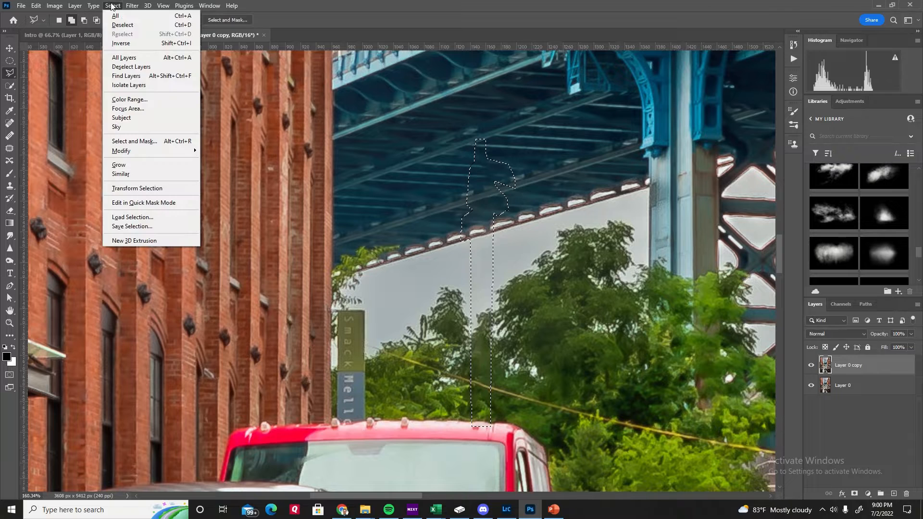
click(124, 25)
key(j)
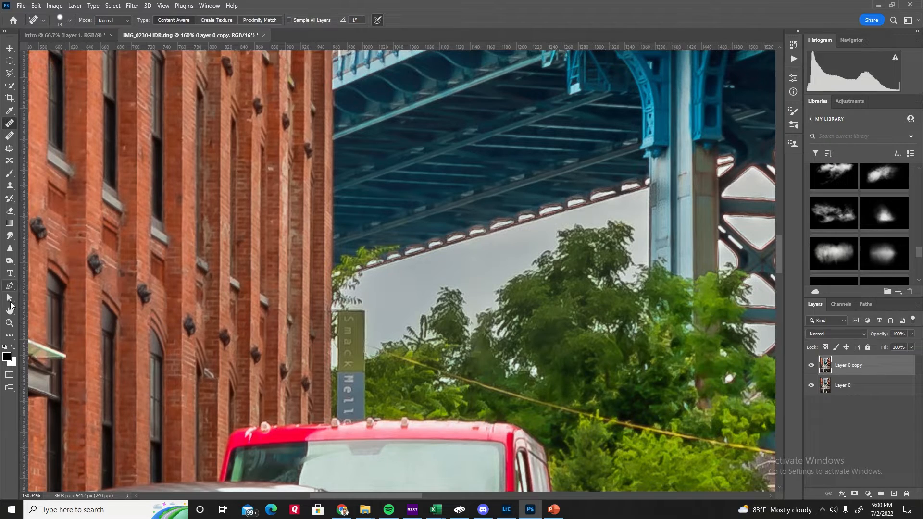
Outline the street lamp post behind the white van with the Polygonal Lasso tool, including its curved arm and both floodlights.
click(10, 323)
drag(522, 338, 460, 248)
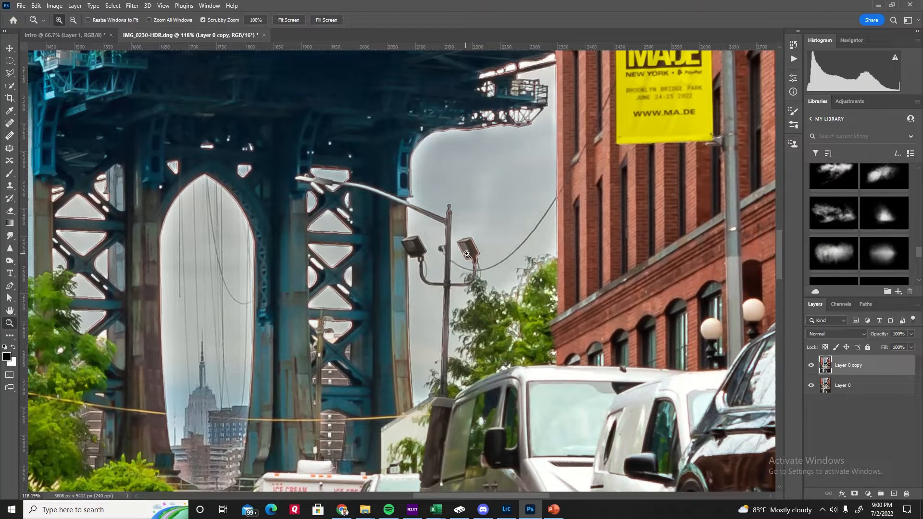
click(10, 73)
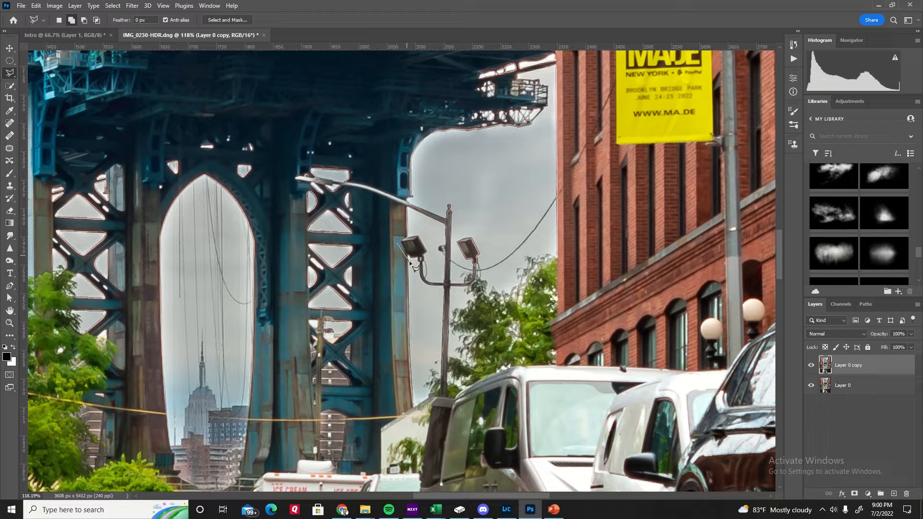
click(437, 290)
click(451, 400)
click(481, 283)
click(488, 271)
click(469, 227)
click(456, 231)
click(465, 275)
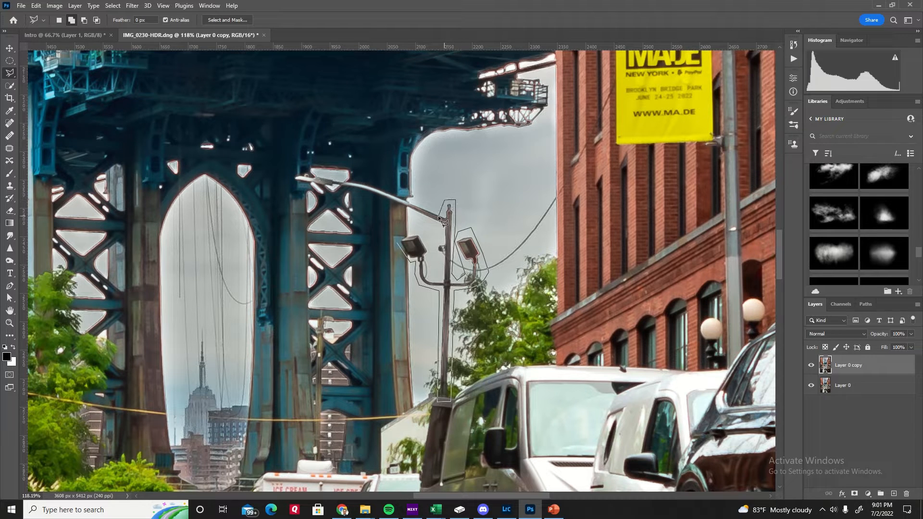
click(319, 172)
click(291, 173)
click(293, 182)
click(352, 193)
click(439, 228)
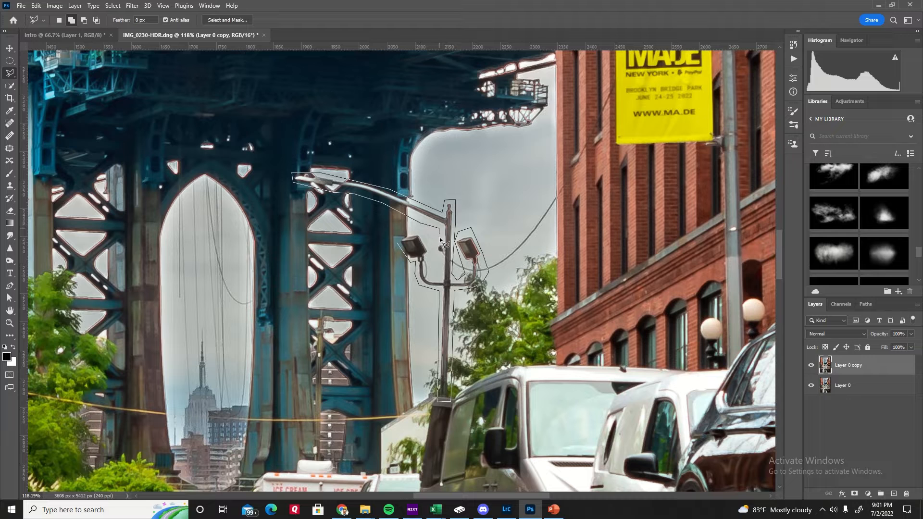
click(437, 249)
click(427, 259)
click(430, 252)
click(427, 242)
click(417, 231)
click(400, 237)
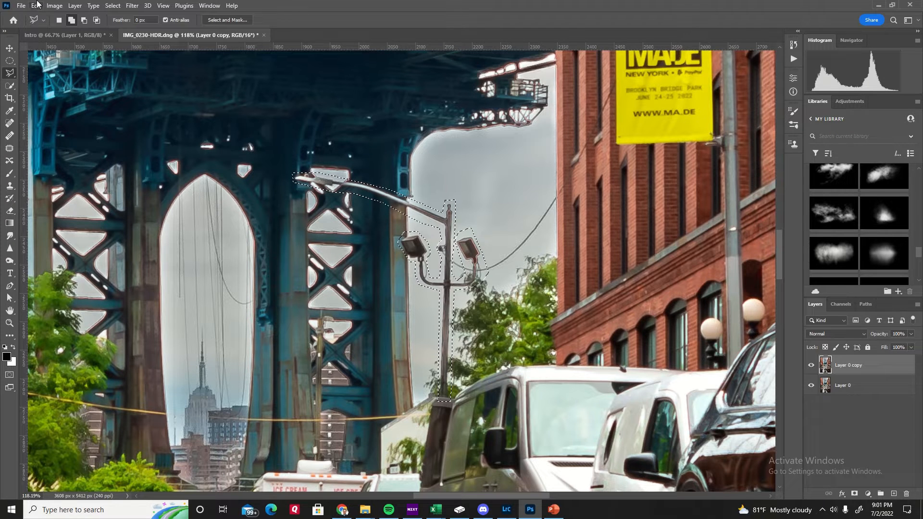
Remove the selected street lamp with Content-Aware Fill on the current layer after enlarging the fill preview, and clear the selection.
click(36, 5)
click(96, 176)
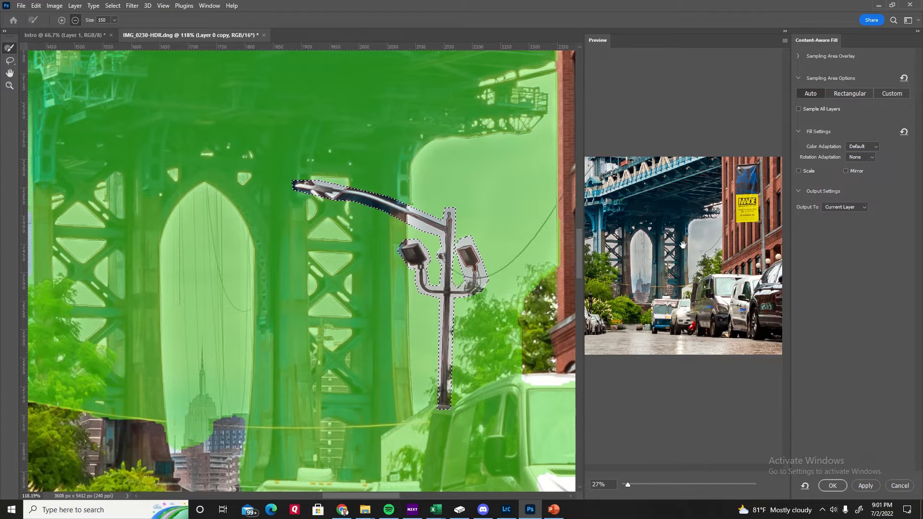
drag(629, 484, 647, 484)
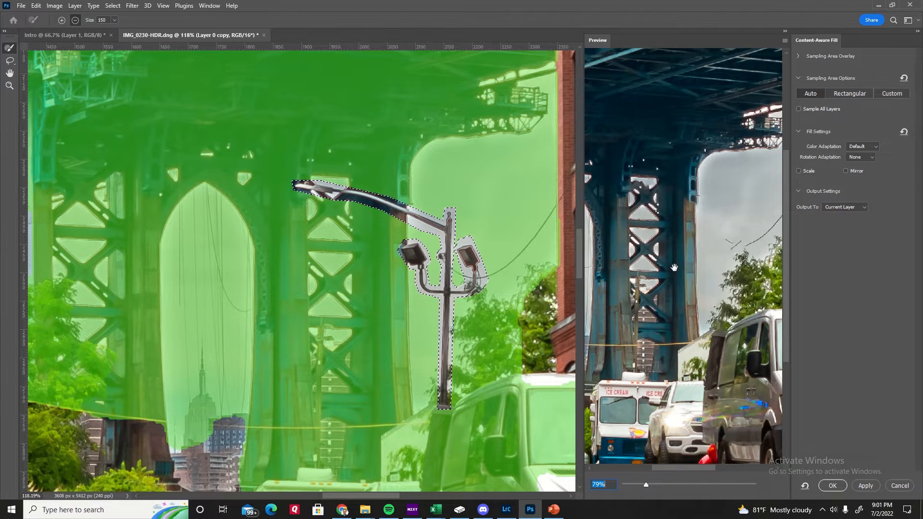
click(834, 485)
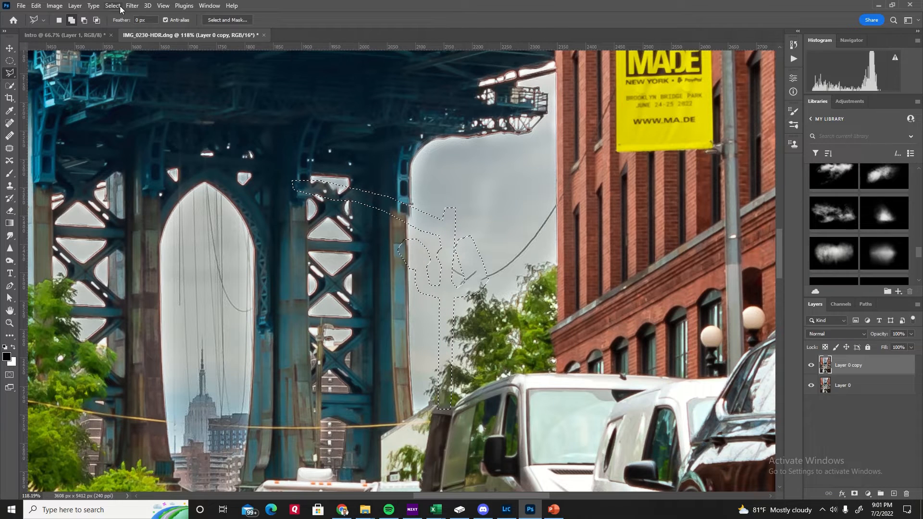
click(120, 9)
click(126, 26)
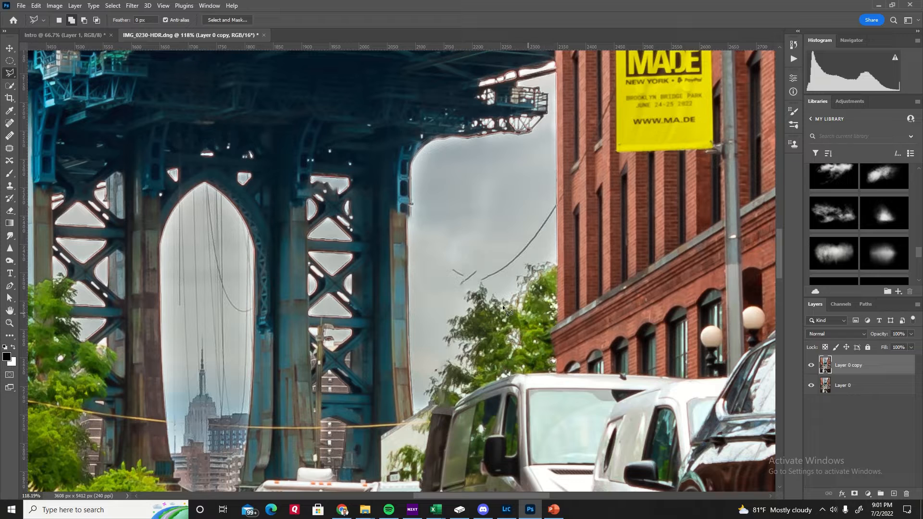
Erase the stray wire fragments and the hanging cable in the sky beside the brick building with the Spot Healing Brush.
click(9, 123)
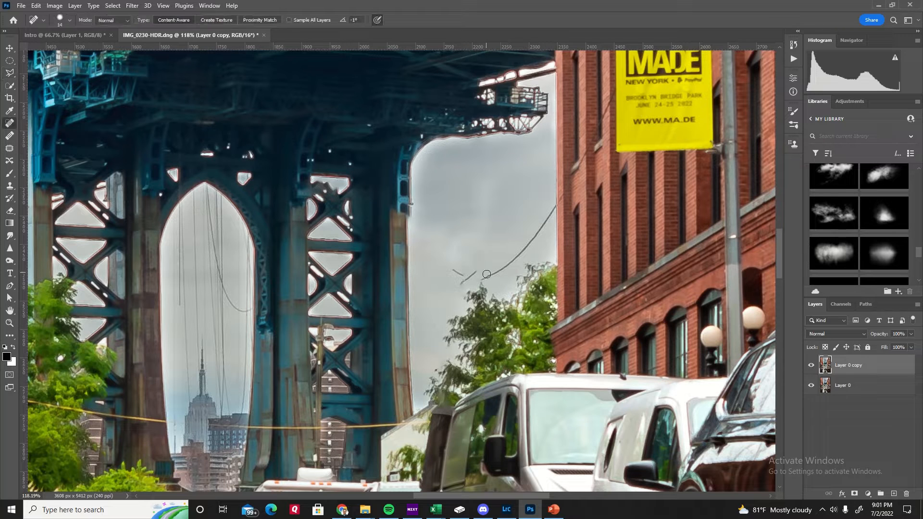
mouse_move(460, 271)
mouse_down()
mouse_move(448, 269)
mouse_move(463, 281)
mouse_up()
mouse_move(474, 272)
mouse_down()
mouse_move(455, 284)
mouse_move(480, 279)
mouse_up()
click(493, 276)
shift+click(524, 250)
shift+click(552, 209)
Sample the bracket on the bridge's middle leg with the Healing Brush and paint over the damaged bracket base on the right leg.
scroll(434, 253, up, 2)
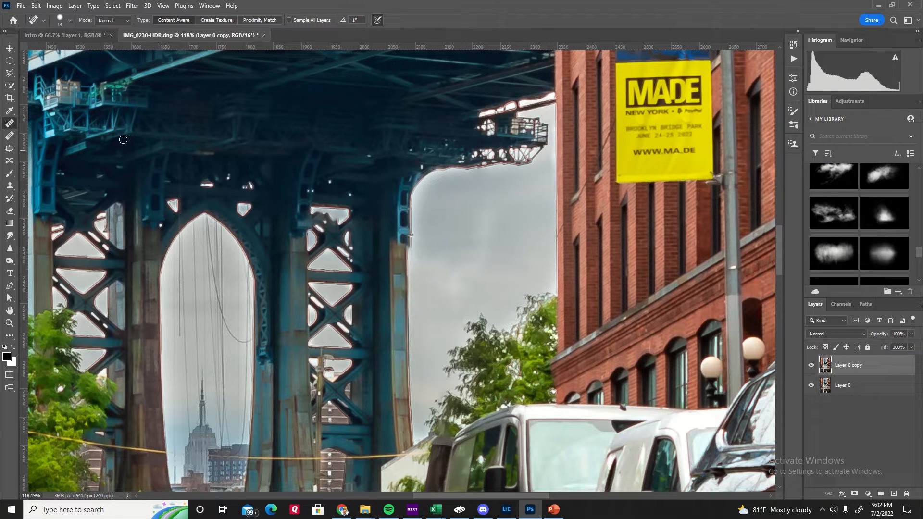
click(11, 137)
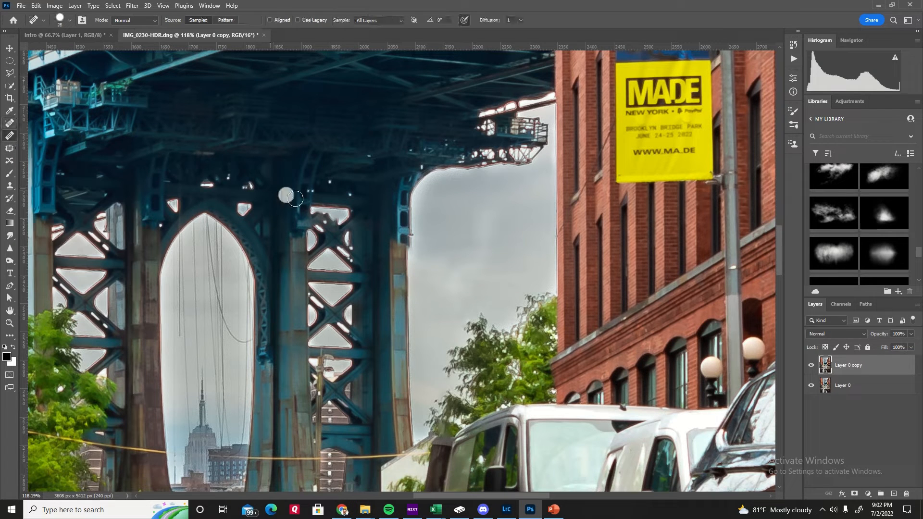
alt+click(300, 223)
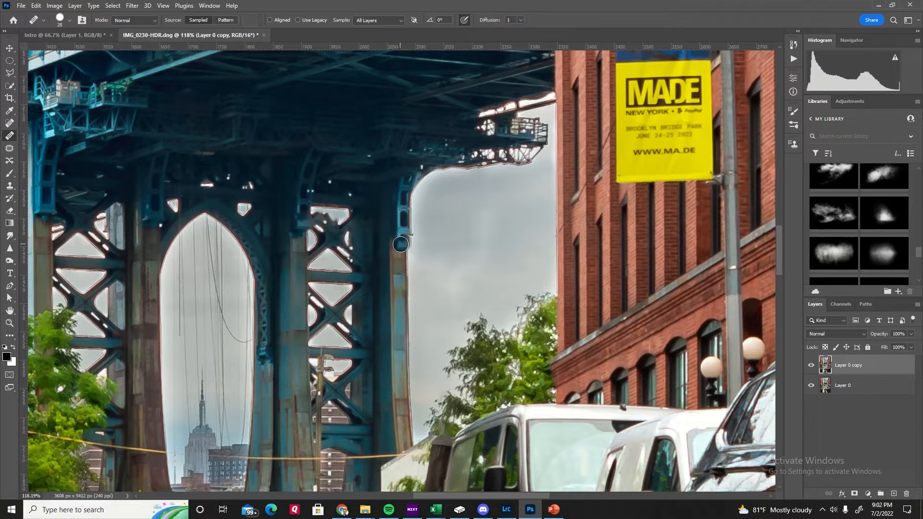
drag(400, 244, 406, 246)
drag(404, 248, 404, 248)
Resample from the bracket on the bridge's far-left leg and heal the bracket base on the right leg again.
scroll(387, 279, up, 1)
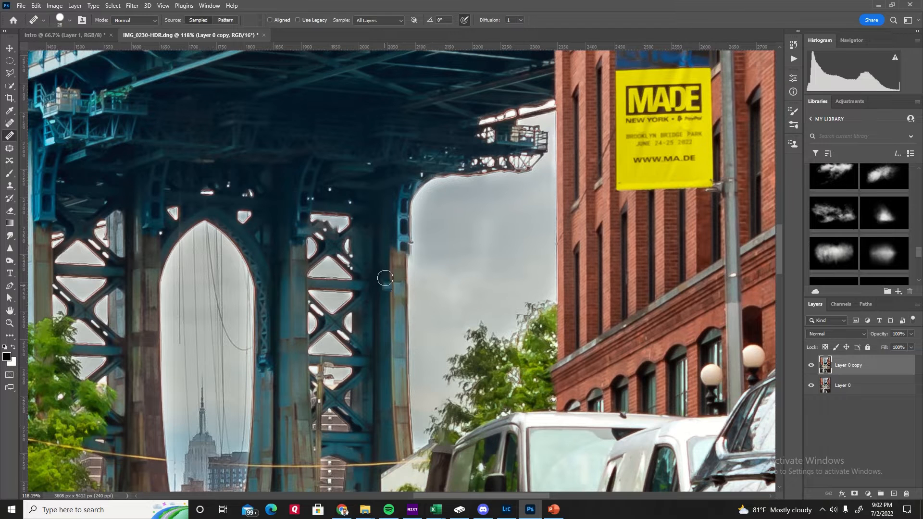
alt+click(44, 222)
click(398, 256)
scroll(390, 253, up, 2)
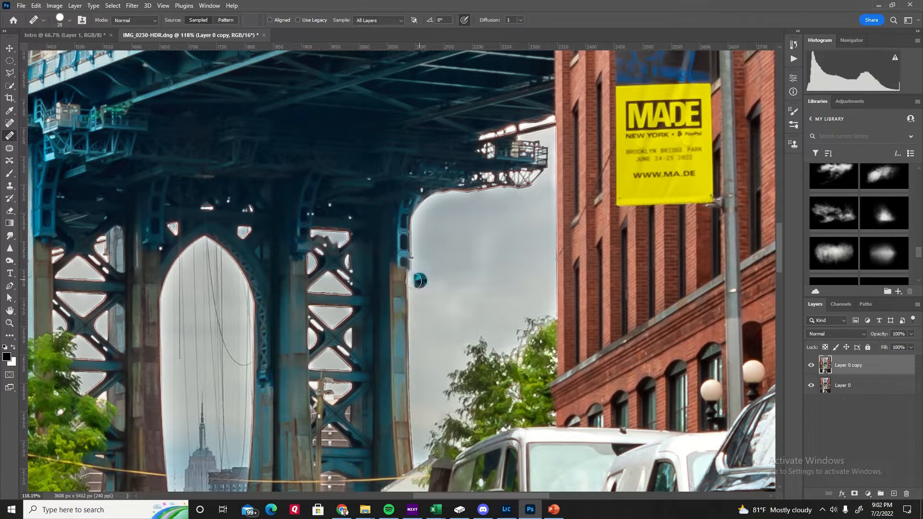
scroll(280, 234, down, 5)
scroll(280, 234, down, 5)
scroll(193, 237, up, 6)
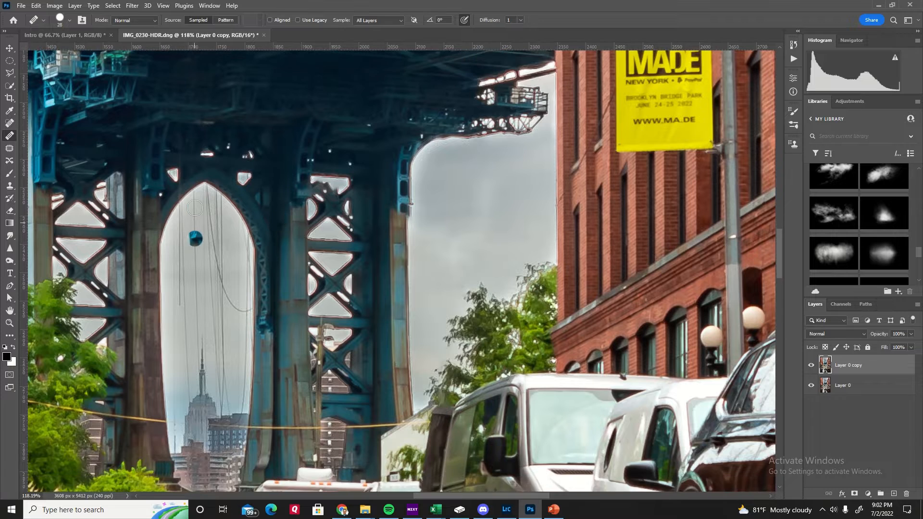
Sample the bracket base on the leg left of the arch with the Healing Brush and heal the right leg's bracket base.
alt+click(148, 216)
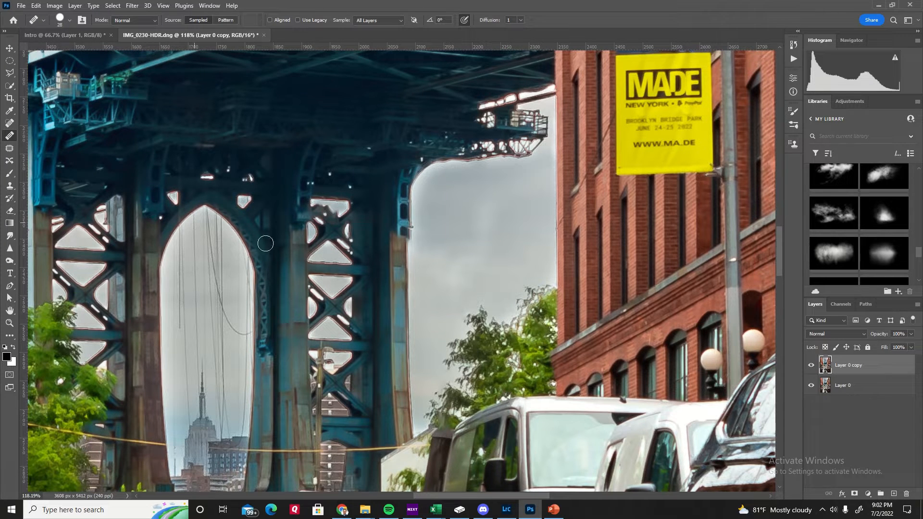
drag(403, 247, 405, 240)
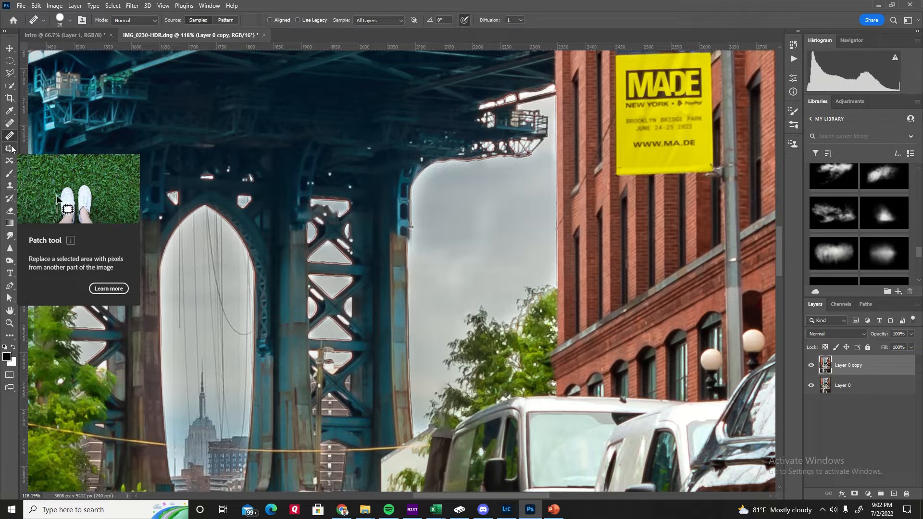
Try to clone over the bracket base on the bridge's right leg with the Clone Stamp, and undo the strokes.
click(11, 124)
click(9, 185)
click(32, 186)
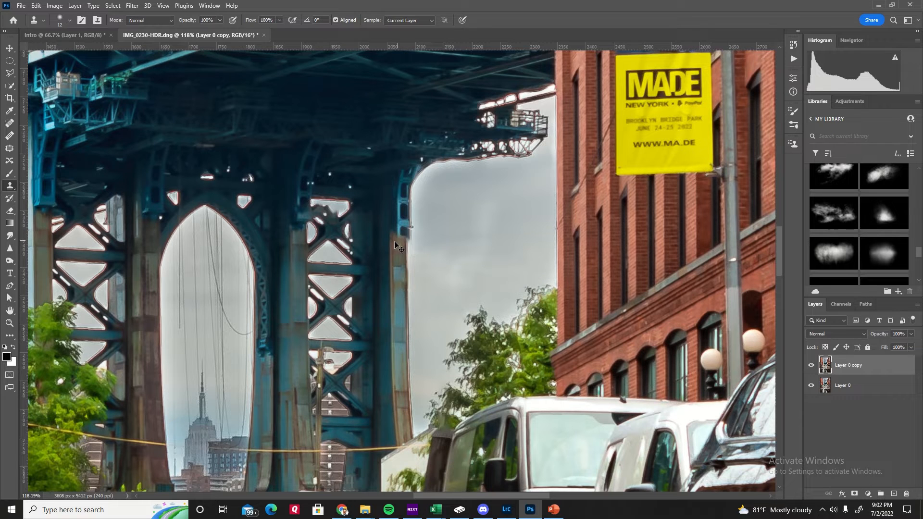
drag(397, 234, 415, 241)
key(ctrl+z)
key(ctrl+z)
Patch the damaged bracket base on the right leg with the matching bracket on the far-left leg, and clear the selection.
scroll(379, 248, down, 3)
scroll(377, 259, up, 3)
scroll(414, 269, down, 1)
scroll(613, 413, up, 1)
drag(523, 494, 503, 486)
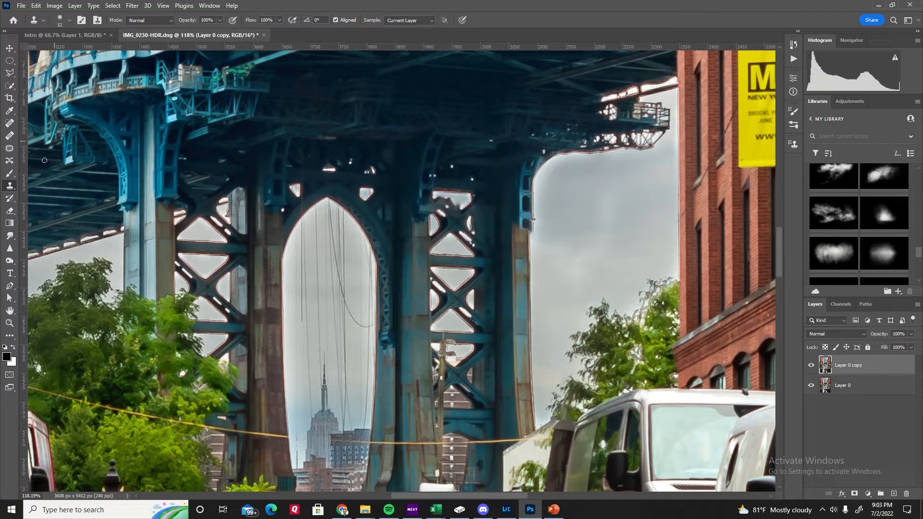
click(10, 148)
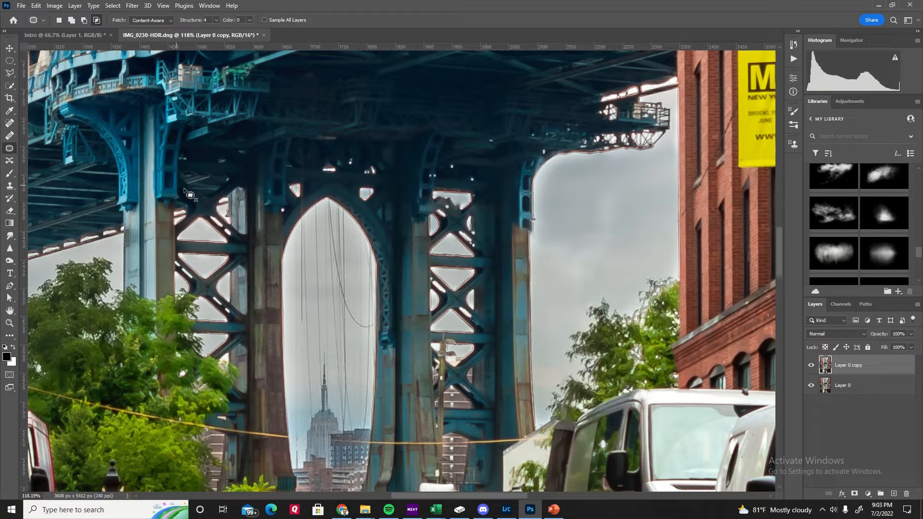
mouse_move(534, 222)
mouse_down()
mouse_move(507, 235)
mouse_move(524, 243)
mouse_move(536, 242)
mouse_move(541, 224)
mouse_move(570, 247)
mouse_move(341, 196)
mouse_move(160, 203)
mouse_up()
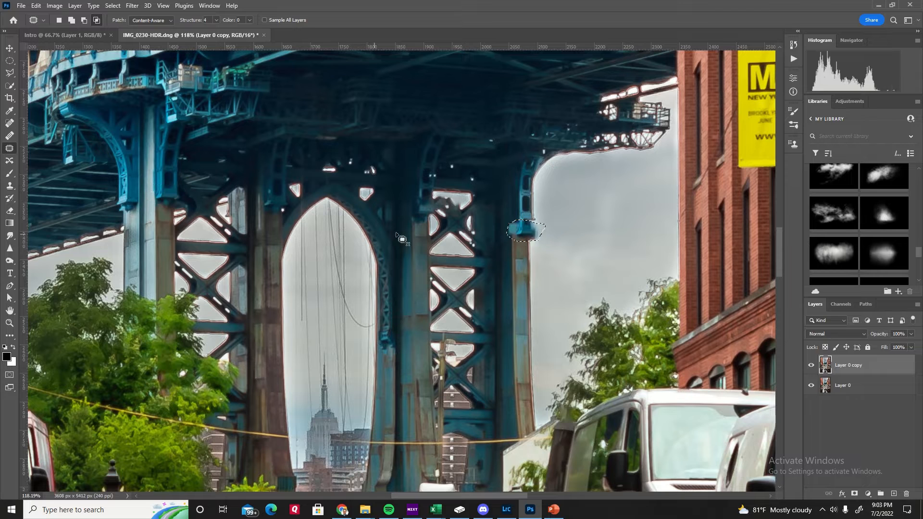
key(ctrl+d)
Patch the right leg's bracket base again using the bracket on the leg right of the arch, and deselect.
mouse_move(536, 218)
mouse_down()
mouse_move(269, 202)
mouse_move(423, 214)
mouse_move(414, 210)
mouse_move(423, 206)
mouse_move(428, 217)
mouse_up()
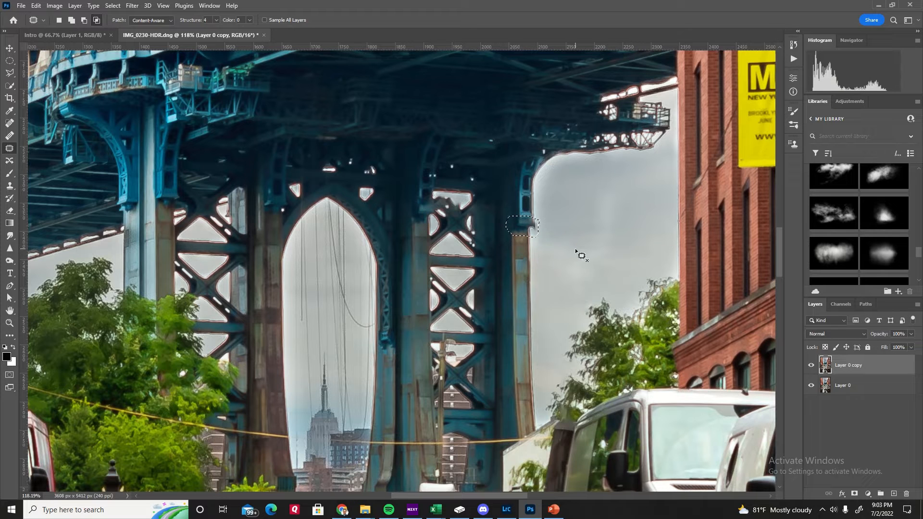
click(132, 5)
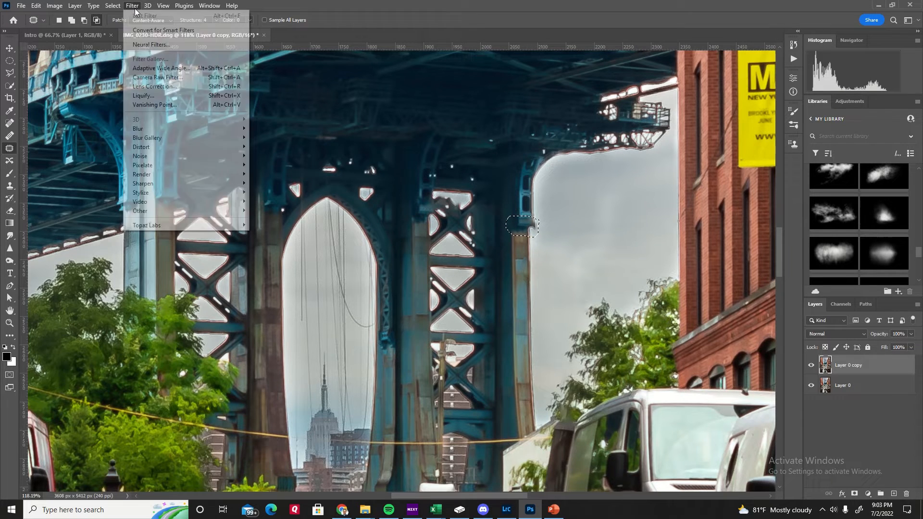
click(121, 23)
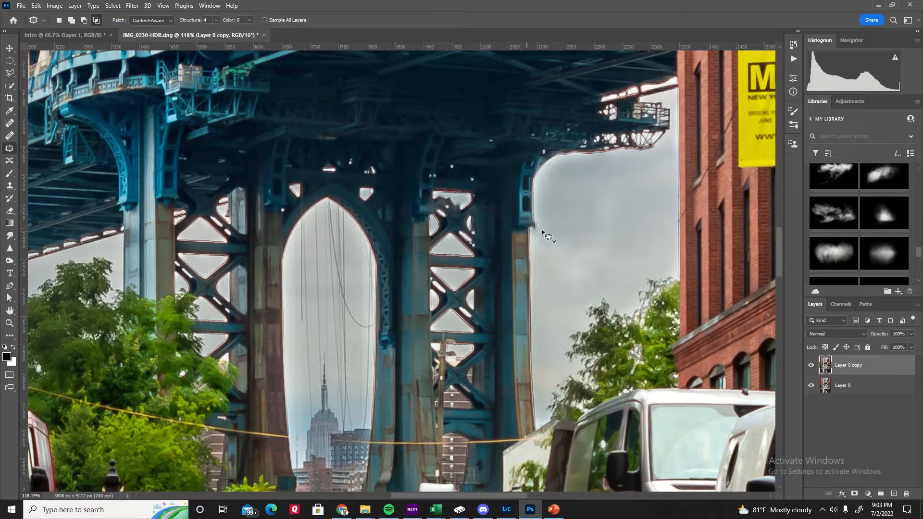
Sample the intact cross-bracing lower down with the Healing Brush and repair the damaged upper bracing between the two right-hand legs.
click(10, 125)
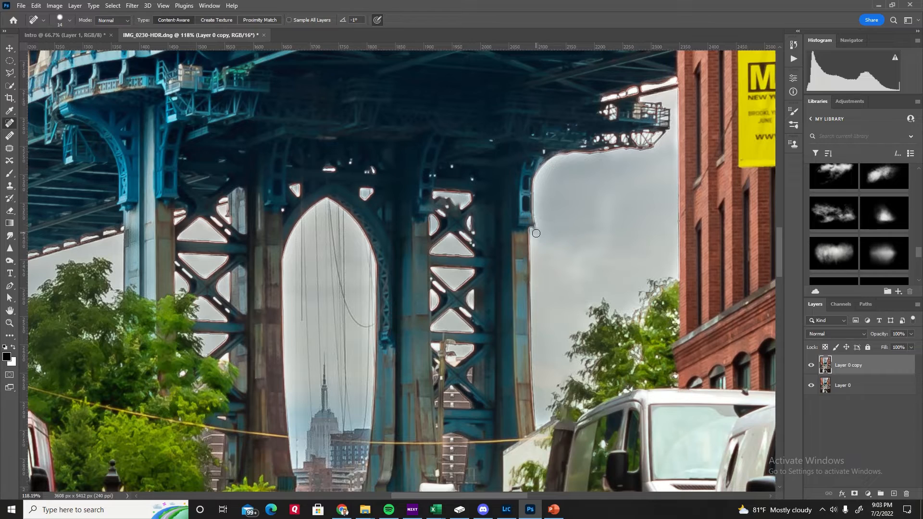
click(10, 323)
drag(373, 270, 318, 304)
drag(370, 268, 404, 267)
click(9, 136)
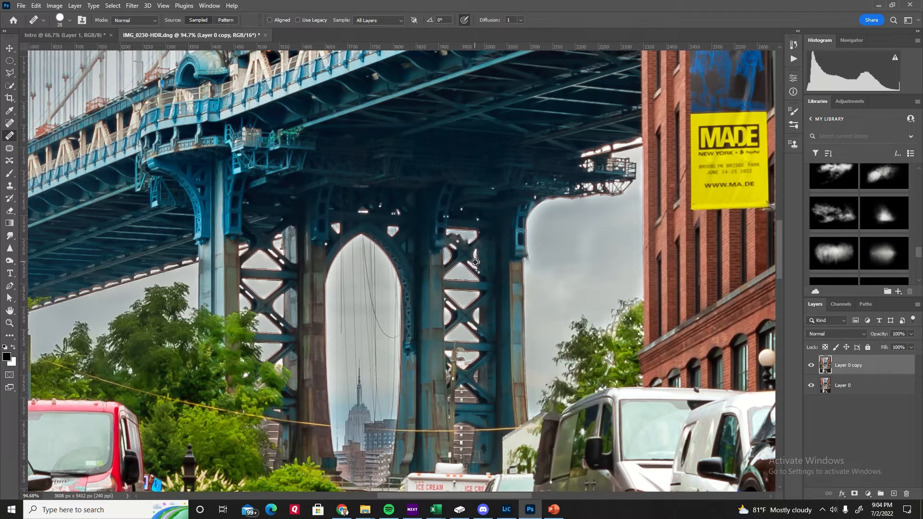
click(455, 243)
click(501, 268)
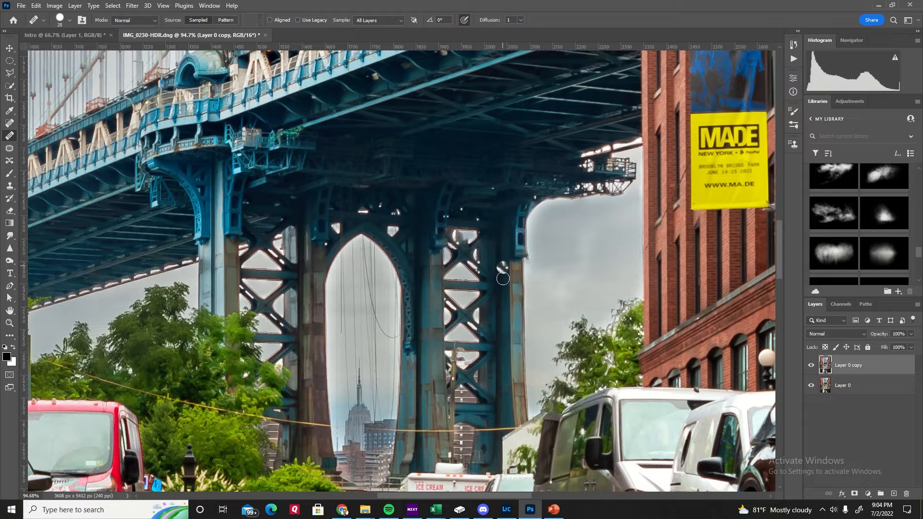
alt+click(455, 309)
drag(459, 241, 456, 238)
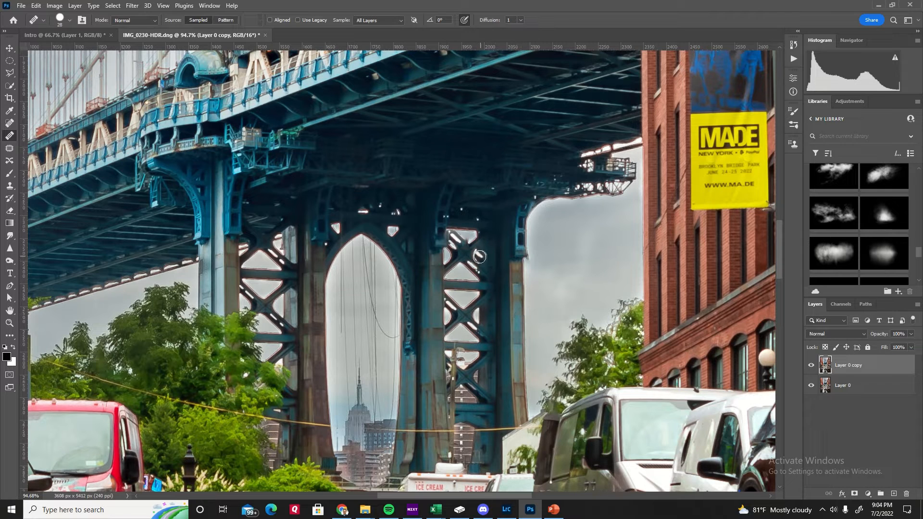
Erase the yellow wire running across the trees beside the red van with the Spot Healing Brush.
click(9, 123)
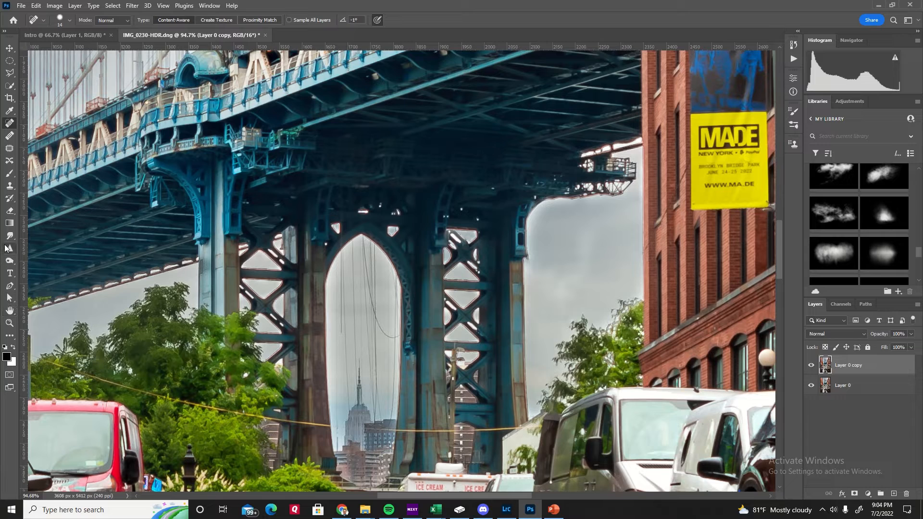
click(10, 323)
drag(404, 322, 342, 322)
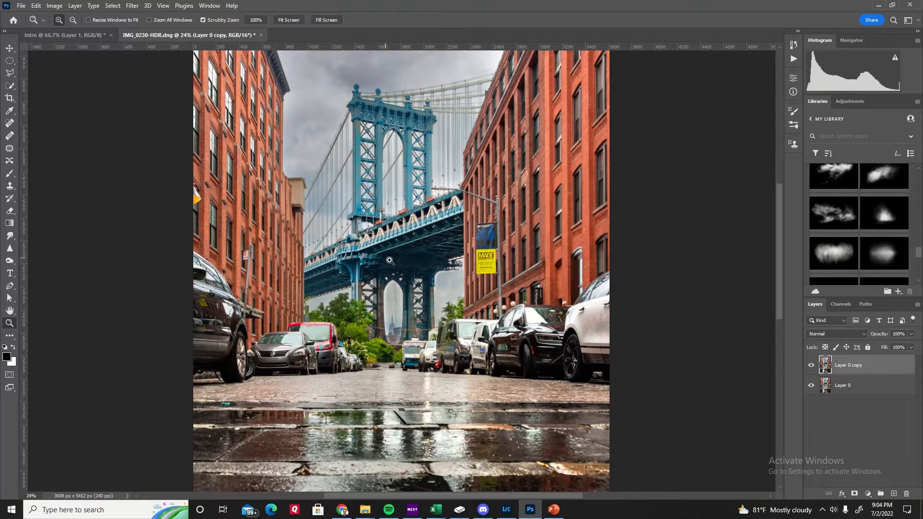
drag(303, 292, 320, 300)
drag(371, 327, 408, 310)
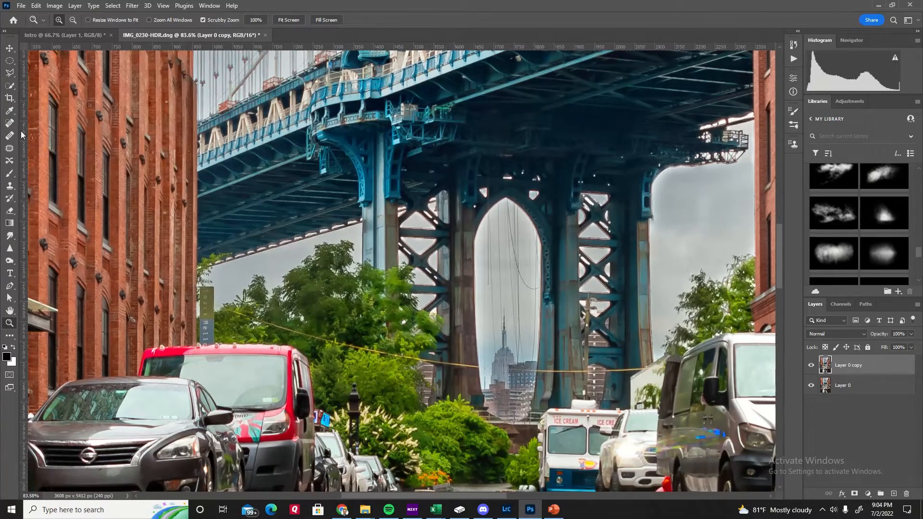
click(9, 122)
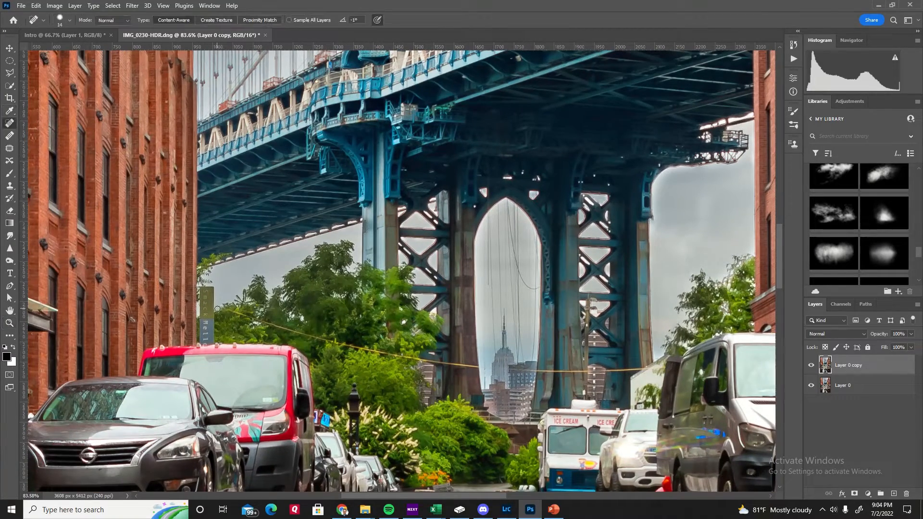
alt+click(303, 336)
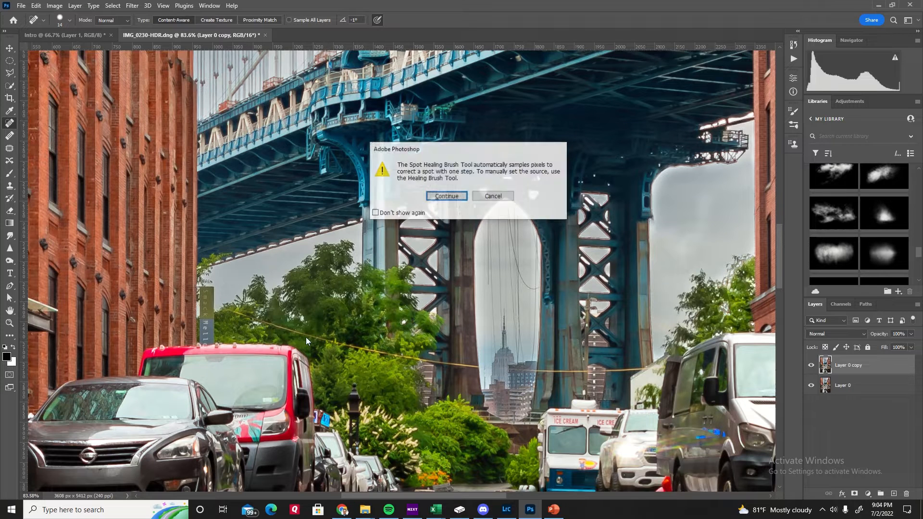
click(479, 198)
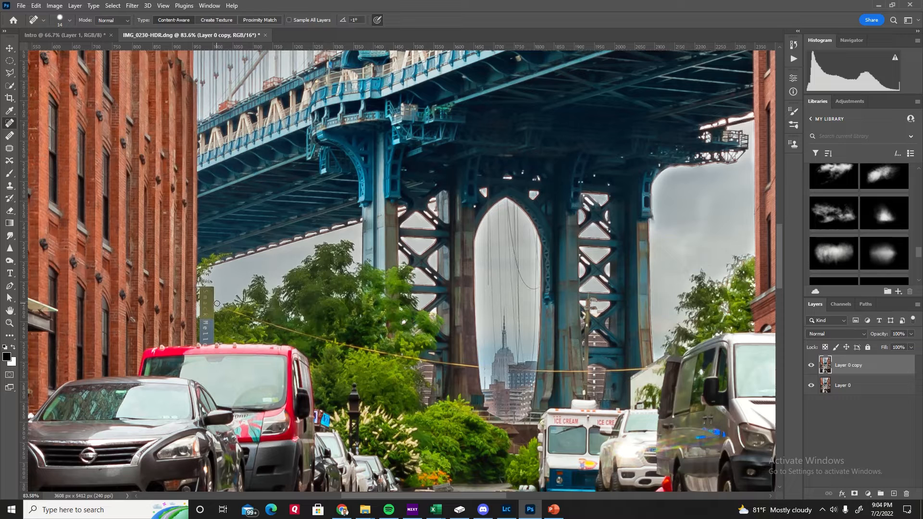
shift+click(316, 340)
shift+click(395, 357)
key(ctrl+z)
drag(320, 337, 348, 346)
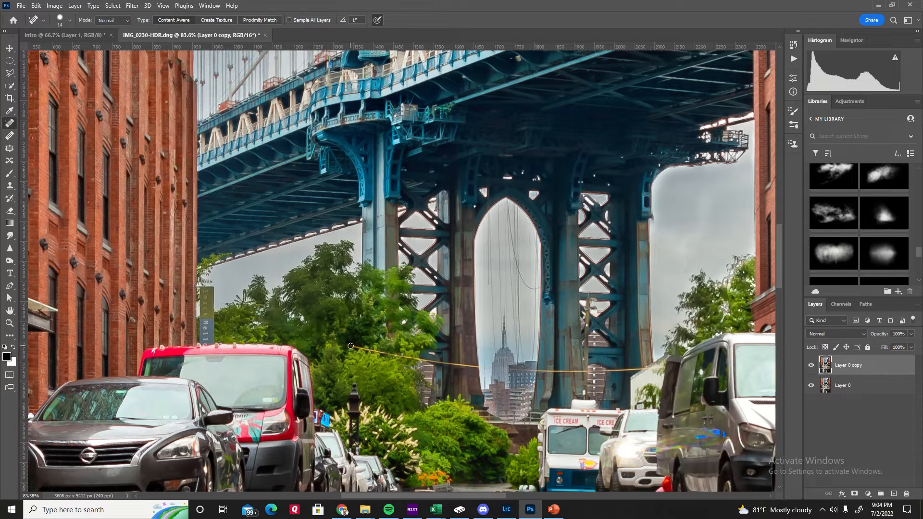
shift+click(390, 356)
Reduce the Spot Healing Brush to 11 px and erase the rest of the yellow wire across the bridge legs and arch.
click(69, 21)
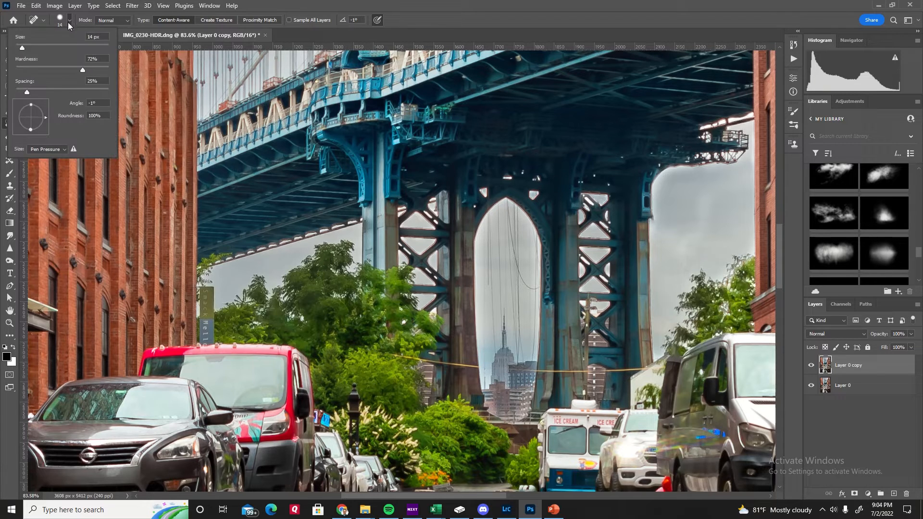
drag(20, 50, 21, 51)
click(390, 354)
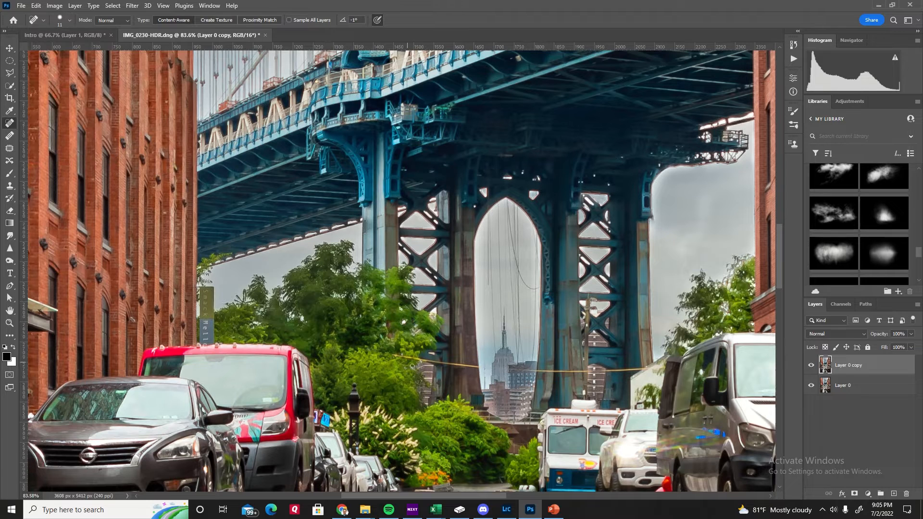
drag(427, 360, 390, 356)
drag(481, 365, 425, 360)
key(ctrl+z)
drag(451, 367, 472, 367)
drag(535, 372, 510, 371)
drag(572, 371, 555, 371)
mouse_move(612, 371)
mouse_down()
mouse_move(590, 371)
mouse_move(611, 370)
mouse_up()
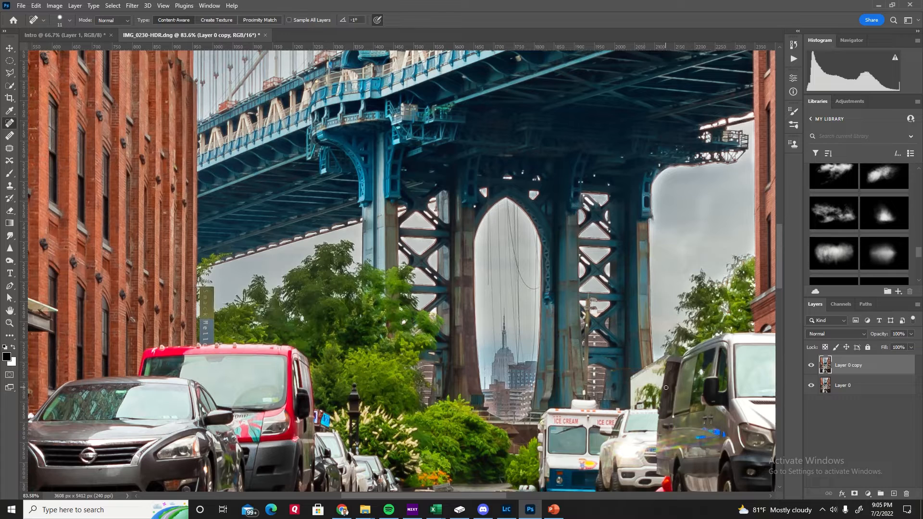
Erase the leftmost hanging cable inside the arch, enlarging the Spot Healing Brush to 57 px.
drag(488, 282, 488, 213)
drag(483, 222, 483, 371)
click(70, 20)
click(42, 44)
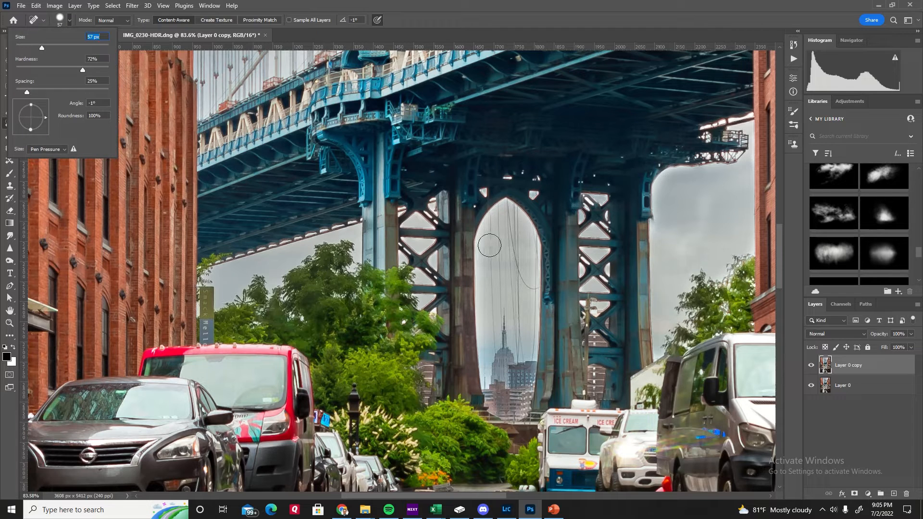
click(490, 279)
drag(488, 317, 485, 226)
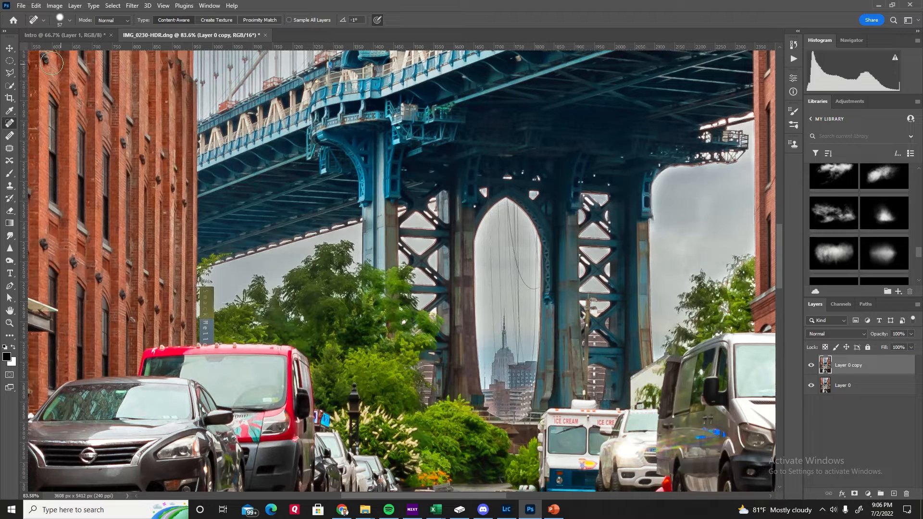
Erase the curved, looping cable on the right side of the arch opening with the Spot Healing Brush.
drag(532, 287, 514, 290)
click(527, 289)
click(522, 277)
drag(514, 268, 515, 257)
drag(511, 216, 513, 262)
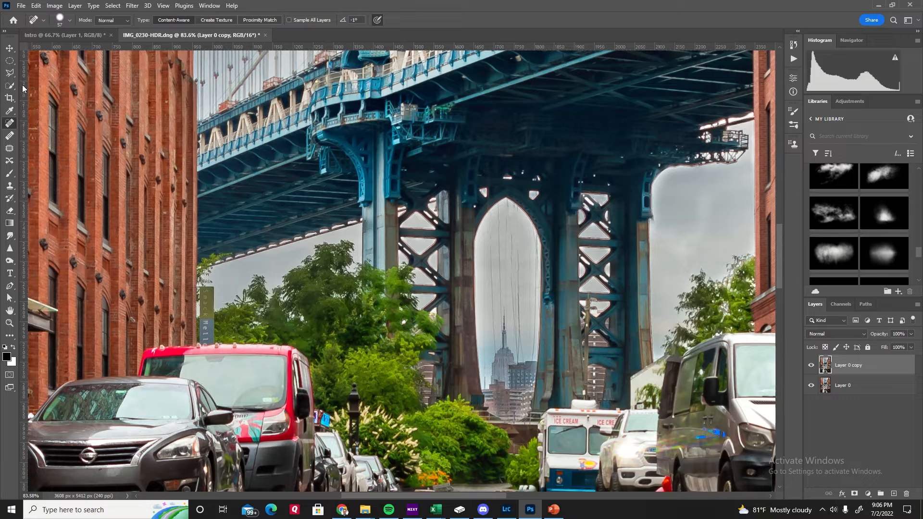
Outline the remaining vertical cables inside the arch with the Polygonal Lasso, keeping the skyscraper's spire out of the selection.
click(10, 73)
click(486, 219)
click(492, 327)
click(502, 306)
click(508, 306)
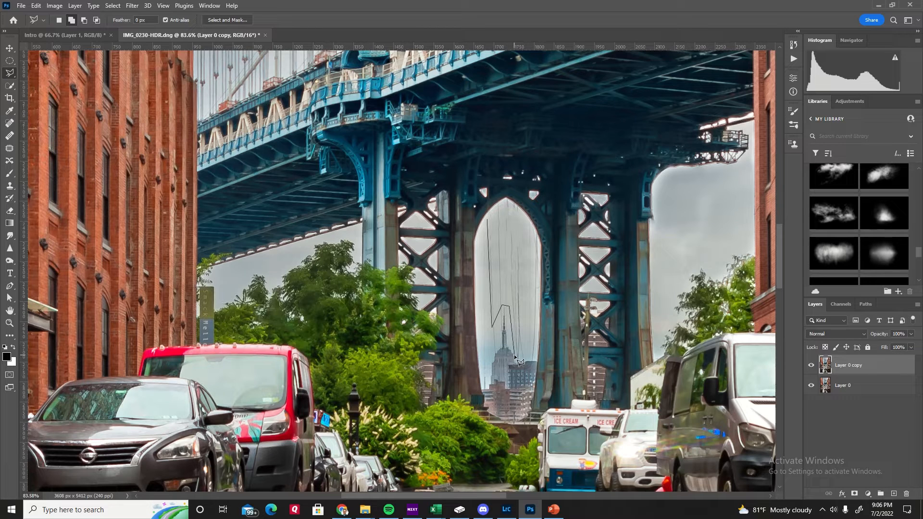
click(526, 354)
click(493, 216)
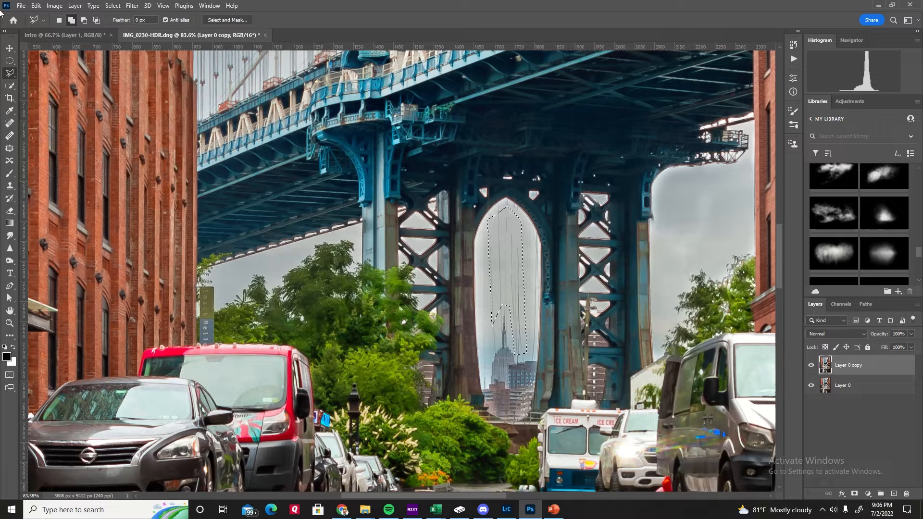
Try Content-Aware Fill on the selected cables with Very High color adaptation and rectangular sampling, and cancel it.
click(36, 5)
click(96, 174)
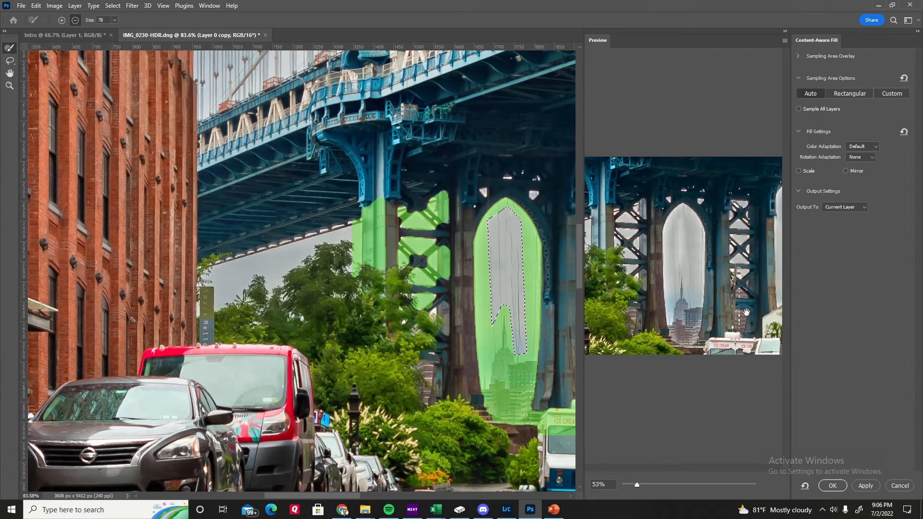
click(865, 146)
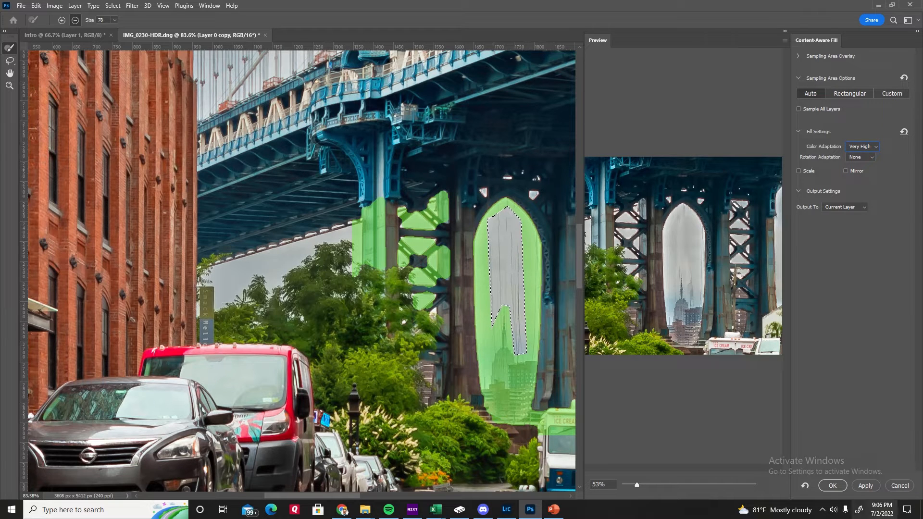
click(851, 95)
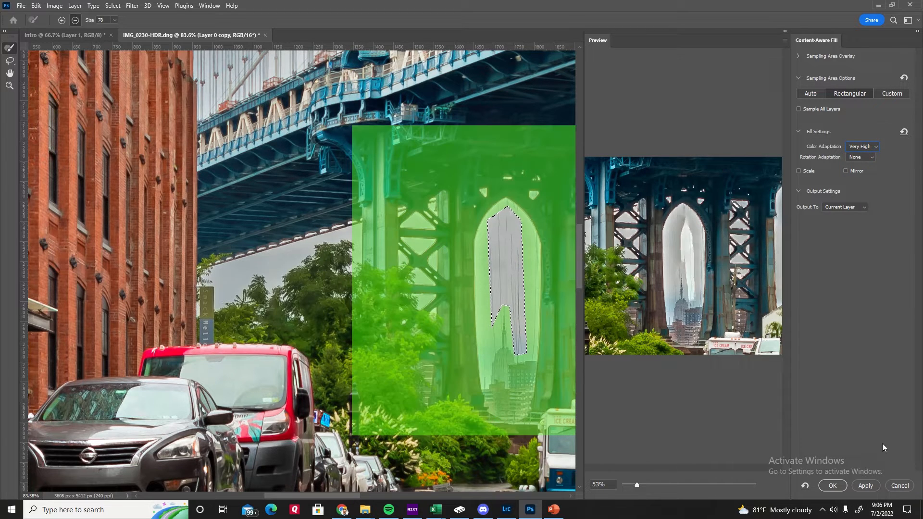
click(900, 486)
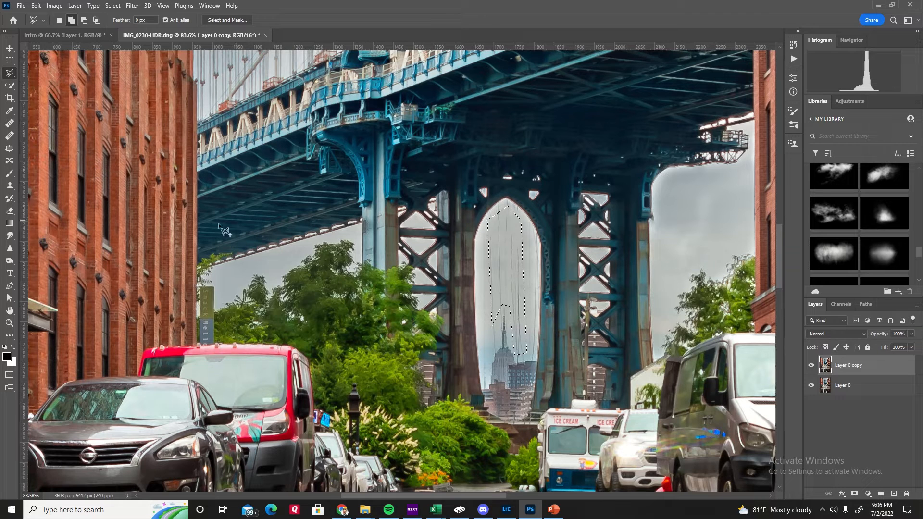
scroll(14, 192, down, 1)
scroll(241, 241, up, 1)
Clear the selection and paint out the upper cables inside the arch with the Healing Brush, sampling the open sky beside the bridge.
click(10, 137)
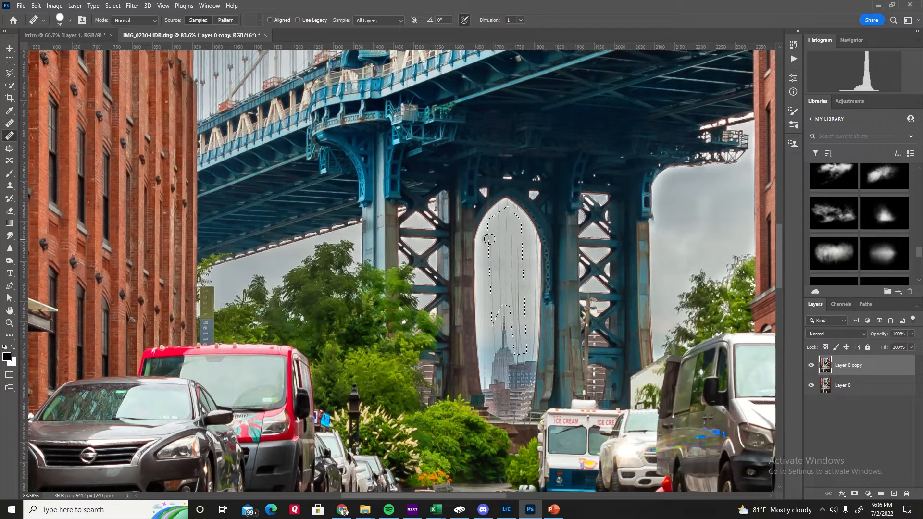
click(113, 5)
click(131, 25)
mouse_move(487, 267)
mouse_down()
mouse_move(525, 247)
mouse_move(506, 232)
mouse_up()
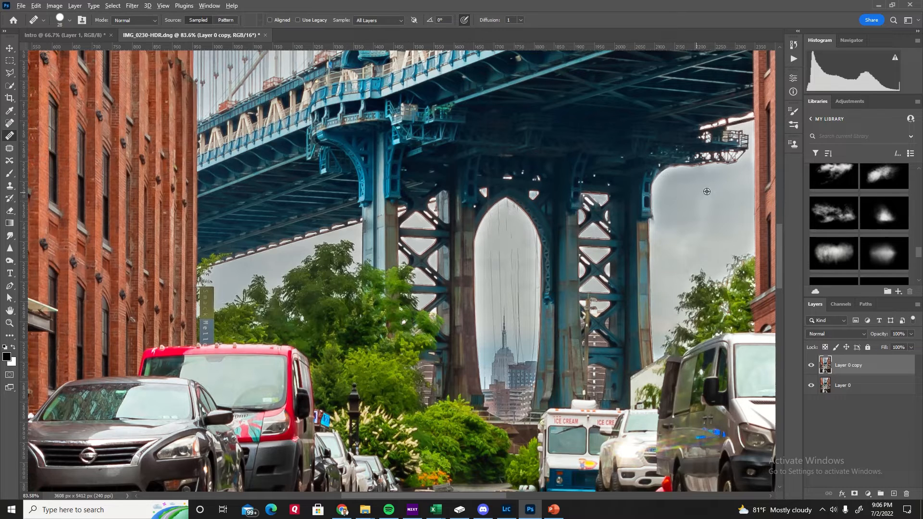
mouse_move(511, 252)
mouse_down()
mouse_move(513, 274)
mouse_move(520, 258)
mouse_move(516, 248)
mouse_move(518, 307)
mouse_move(504, 242)
mouse_move(502, 292)
mouse_move(492, 254)
mouse_move(489, 295)
mouse_move(495, 220)
mouse_move(493, 233)
mouse_move(538, 241)
mouse_move(529, 235)
mouse_move(515, 248)
mouse_move(515, 280)
mouse_move(511, 254)
mouse_move(490, 273)
mouse_up()
mouse_move(510, 234)
mouse_down()
mouse_move(483, 259)
mouse_move(490, 225)
mouse_move(529, 248)
mouse_move(498, 239)
mouse_move(511, 236)
mouse_move(495, 226)
mouse_move(504, 216)
mouse_move(498, 235)
mouse_move(507, 208)
mouse_move(493, 216)
mouse_up()
alt+click(727, 248)
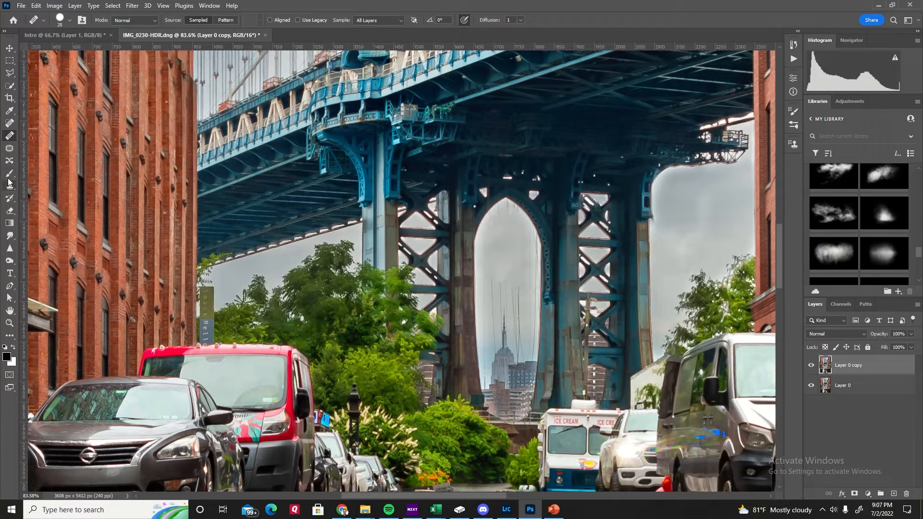
Patch the upper sky inside the arch with the open sky beside the bridge using the Patch tool, and clear the selection.
click(10, 149)
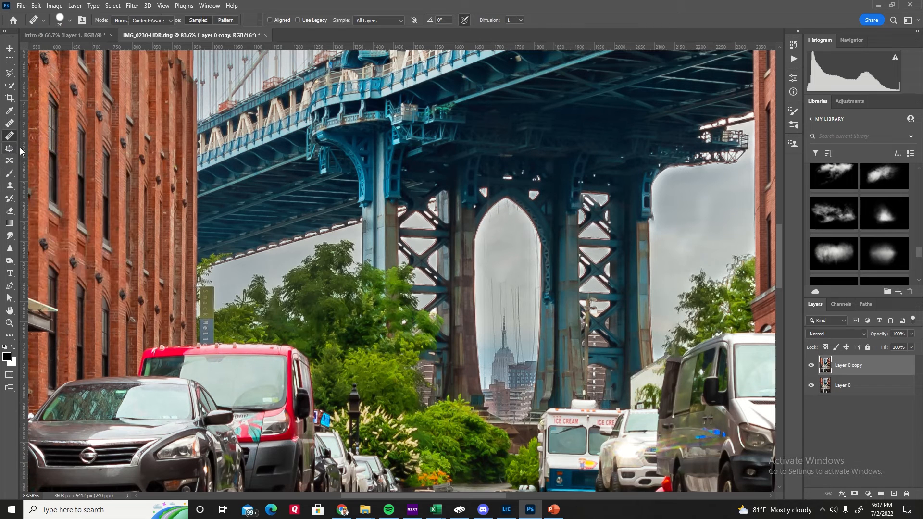
mouse_move(501, 201)
mouse_down()
mouse_move(478, 226)
mouse_move(476, 302)
mouse_move(513, 307)
mouse_move(537, 303)
mouse_move(540, 272)
mouse_move(536, 231)
mouse_move(501, 201)
mouse_up()
mouse_move(498, 256)
mouse_down()
mouse_move(441, 262)
mouse_move(683, 226)
mouse_move(690, 212)
mouse_move(685, 224)
mouse_up()
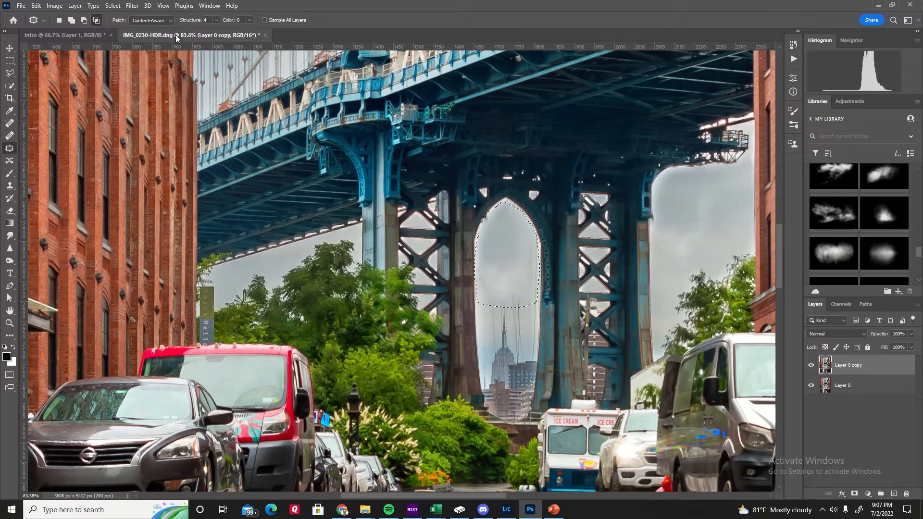
click(112, 6)
click(123, 25)
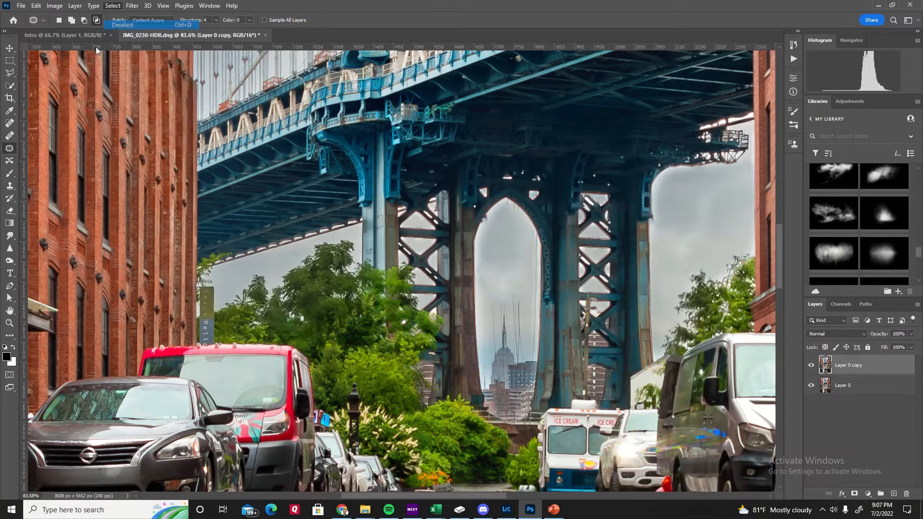
Remove the leftover cable spots along the arch opening's right and upper-left edges with the Spot Healing Brush.
click(9, 123)
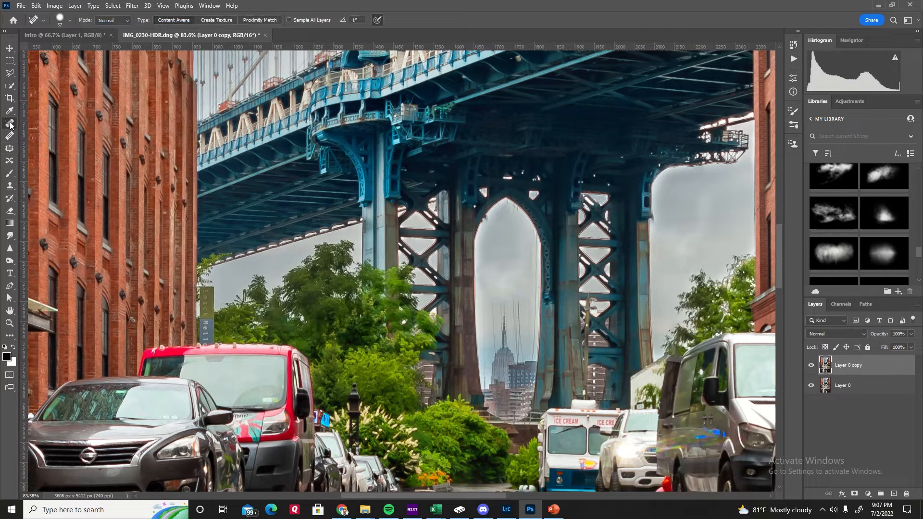
click(529, 271)
click(530, 268)
click(530, 254)
click(530, 246)
click(491, 226)
click(493, 224)
click(490, 224)
click(487, 220)
alt+click(492, 257)
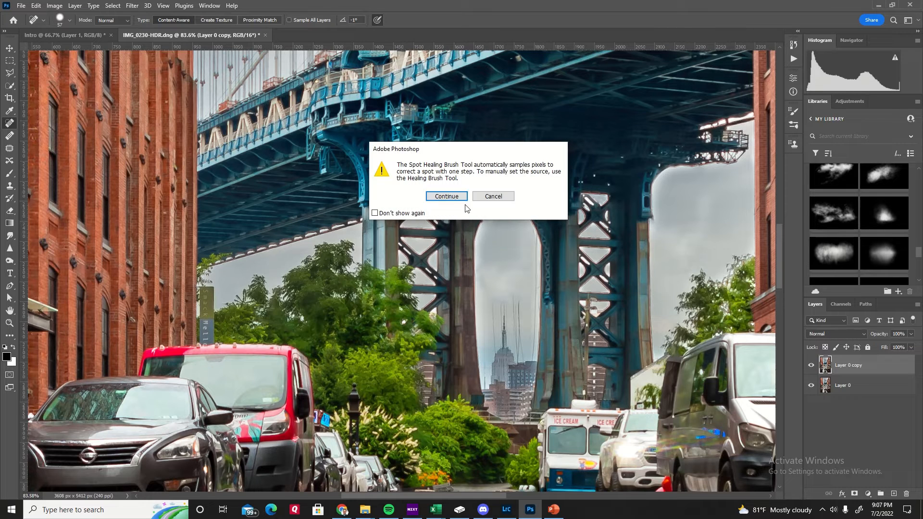
click(446, 195)
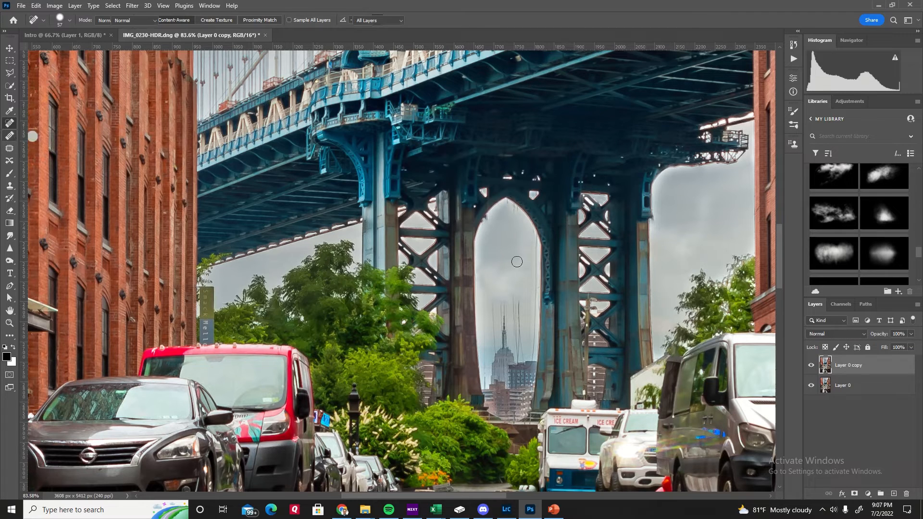
Clean up the upper-left inner edge of the arch with the Healing Brush and Spot Healing Brush.
drag(485, 228, 492, 219)
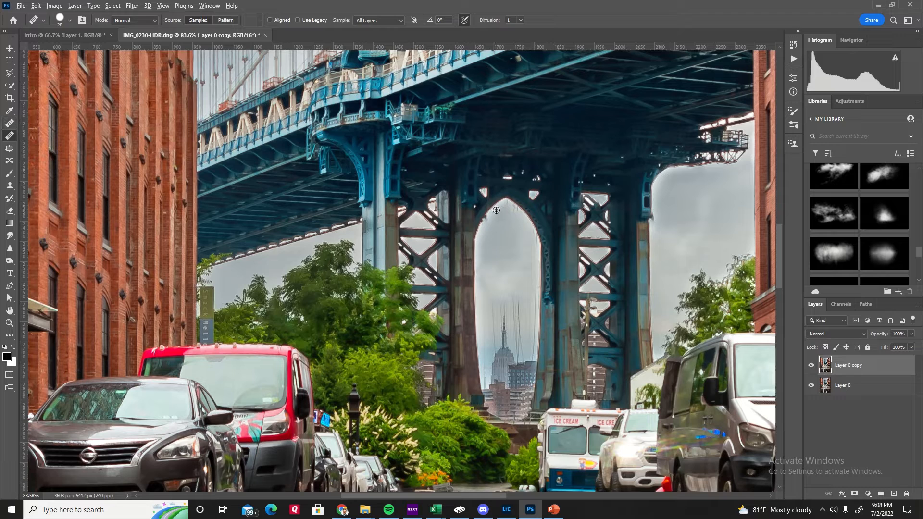
alt+click(494, 203)
click(9, 123)
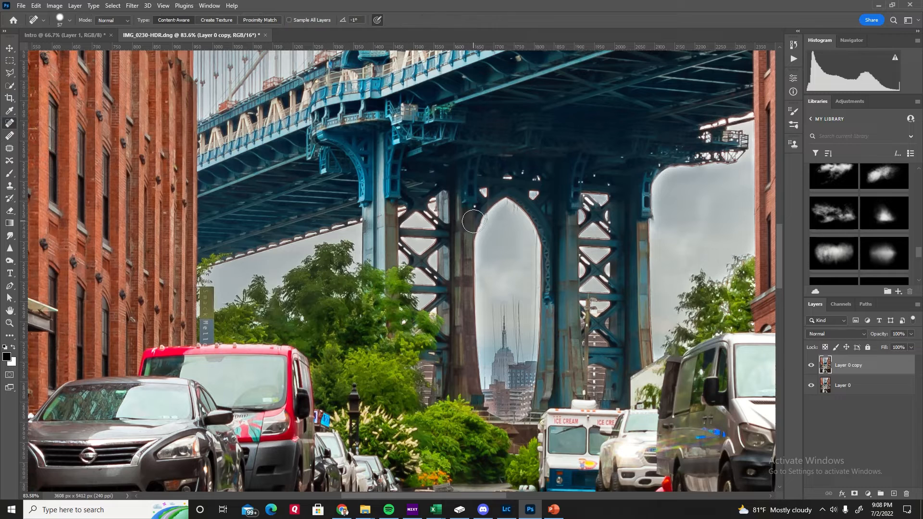
click(484, 214)
click(68, 20)
click(482, 217)
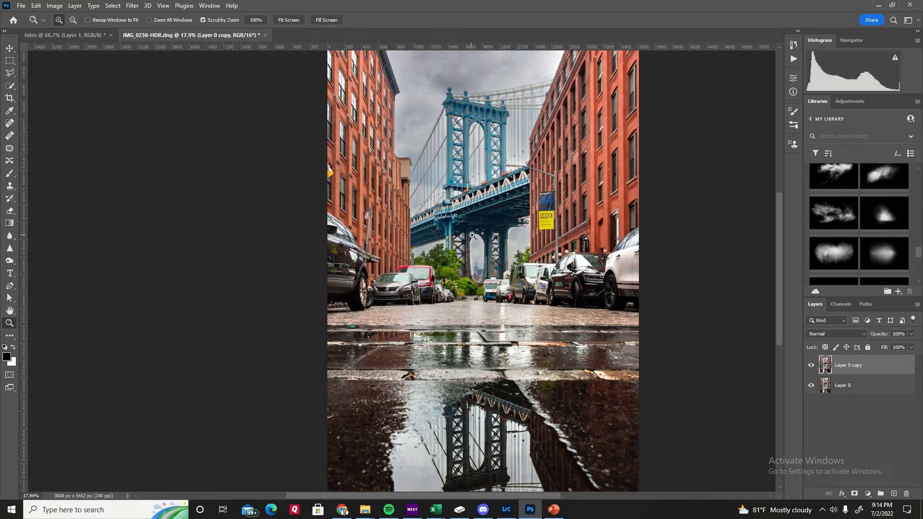
Examine the retouched sky and skyline inside the arch close up and within the whole photo.
drag(473, 236, 474, 240)
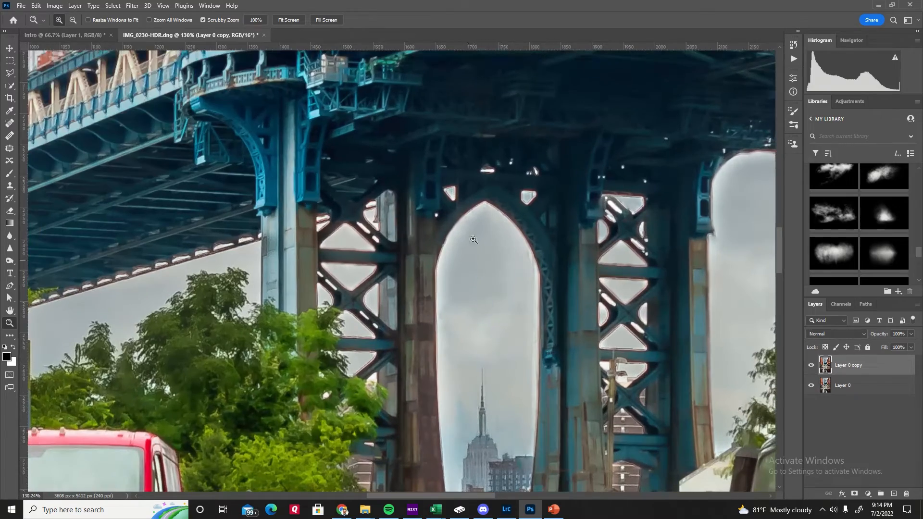
scroll(488, 355, up, 1)
scroll(478, 346, down, 2)
scroll(508, 287, down, 3)
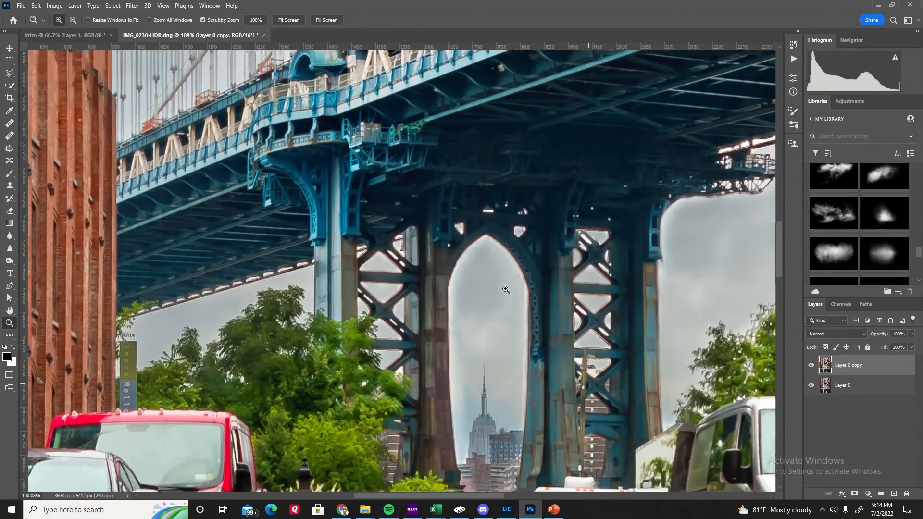
scroll(503, 350, down, 3)
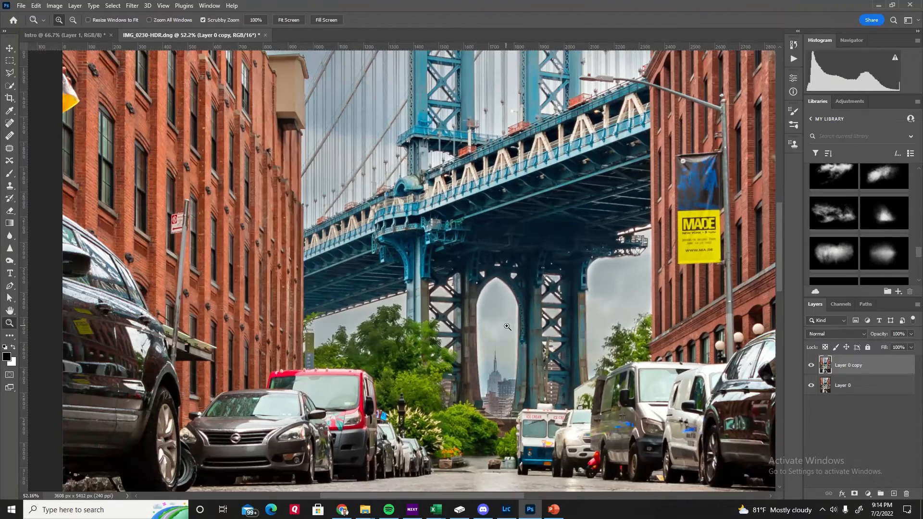
scroll(497, 333, down, 1)
drag(501, 383, 534, 349)
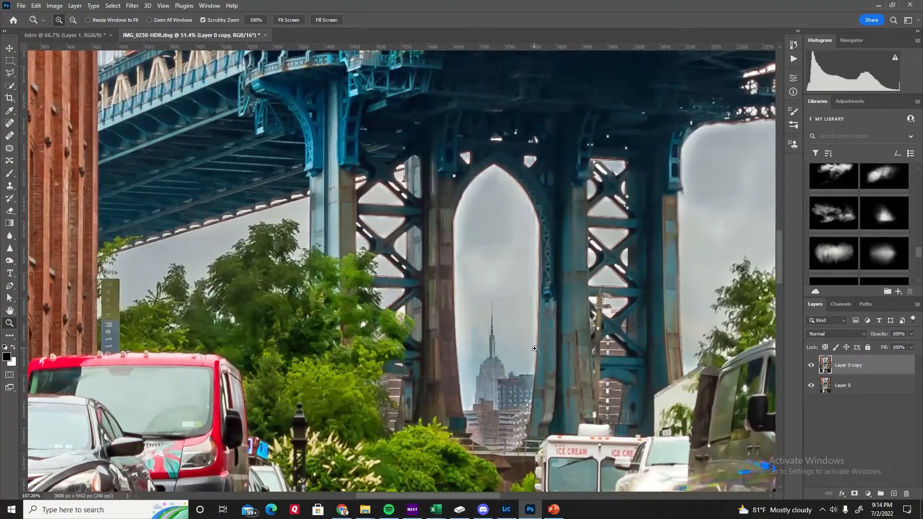
scroll(534, 349, down, 2)
drag(536, 278, 488, 295)
drag(517, 267, 555, 257)
drag(539, 315, 497, 325)
drag(540, 299, 531, 331)
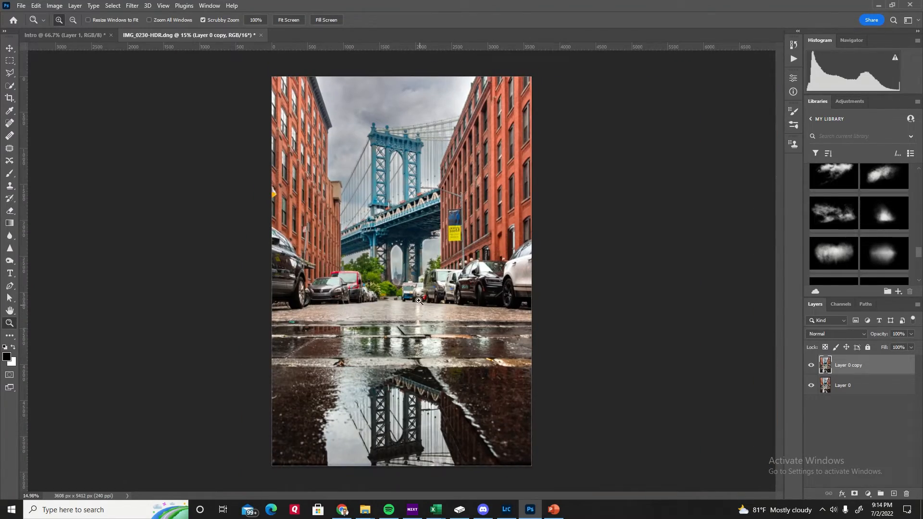
drag(402, 259, 406, 246)
drag(408, 302, 33, 58)
Select the entire arch opening, including its sky, skyscraper and buildings, with the Quick Selection tool.
click(12, 78)
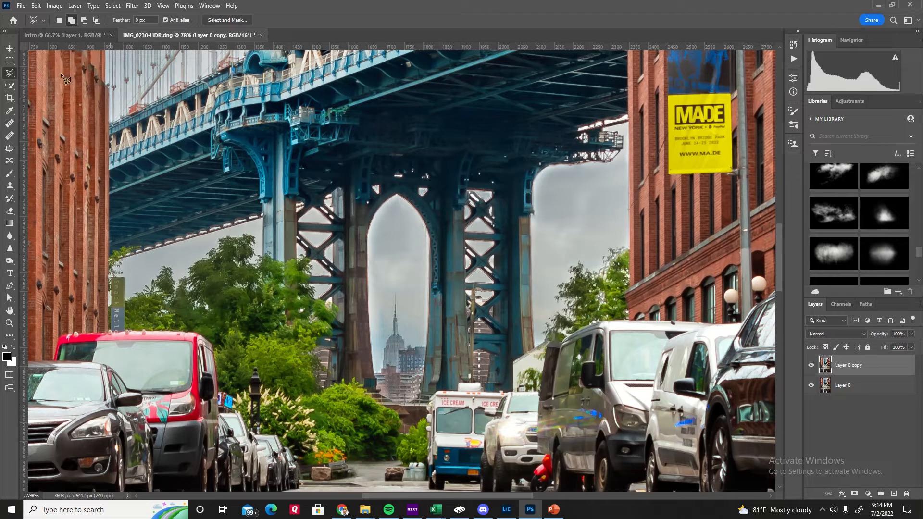
right_click(11, 72)
right_click(13, 63)
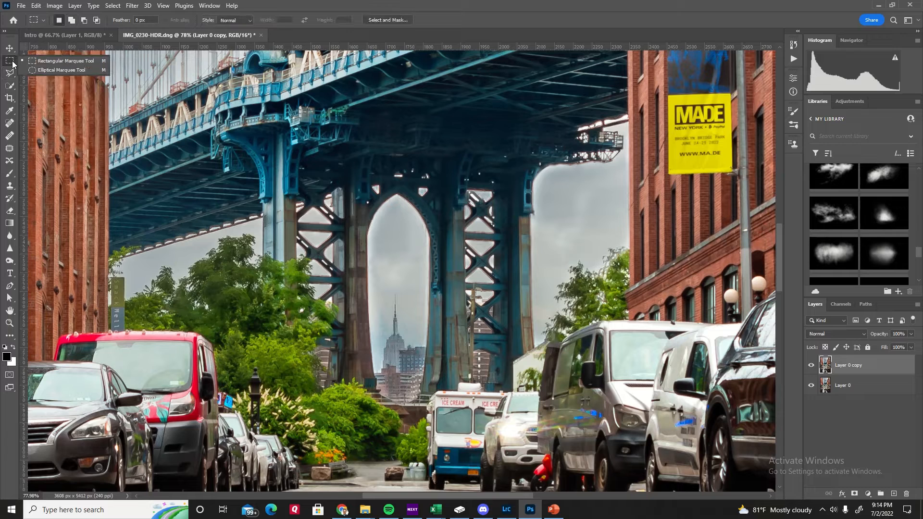
right_click(12, 69)
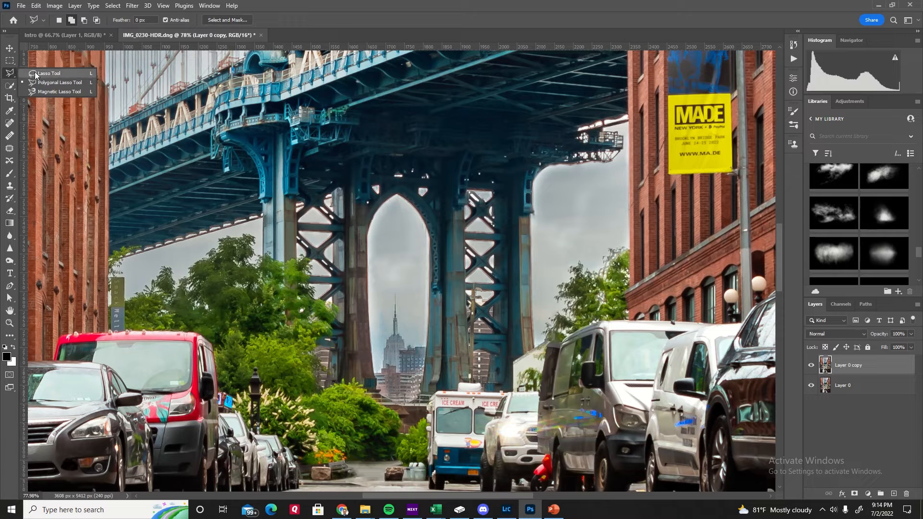
right_click(10, 85)
click(70, 96)
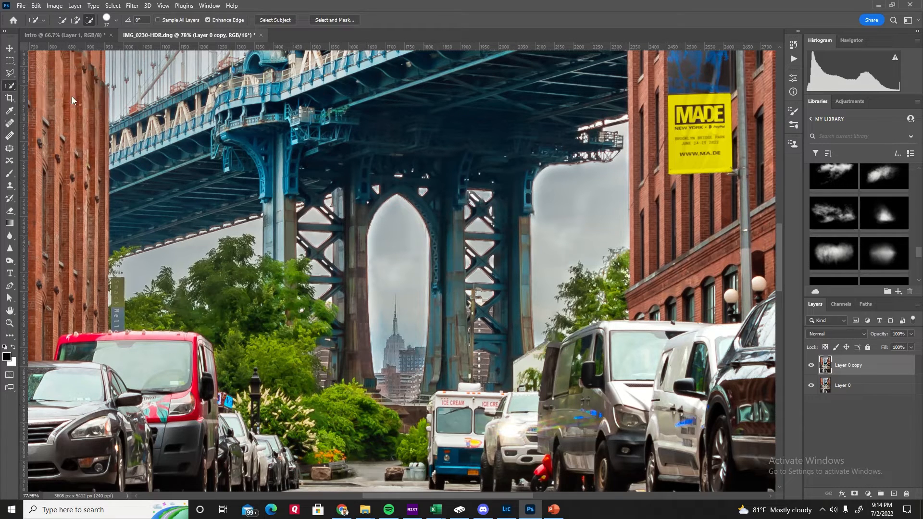
drag(390, 260, 394, 288)
drag(399, 332, 389, 398)
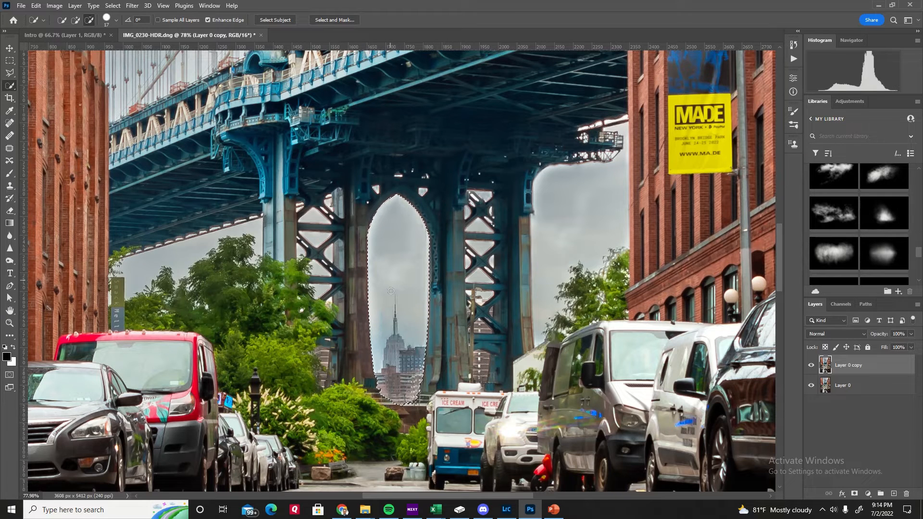
Invert the arch selection and output it through Select and Mask as a new layer with a layer mask.
click(113, 6)
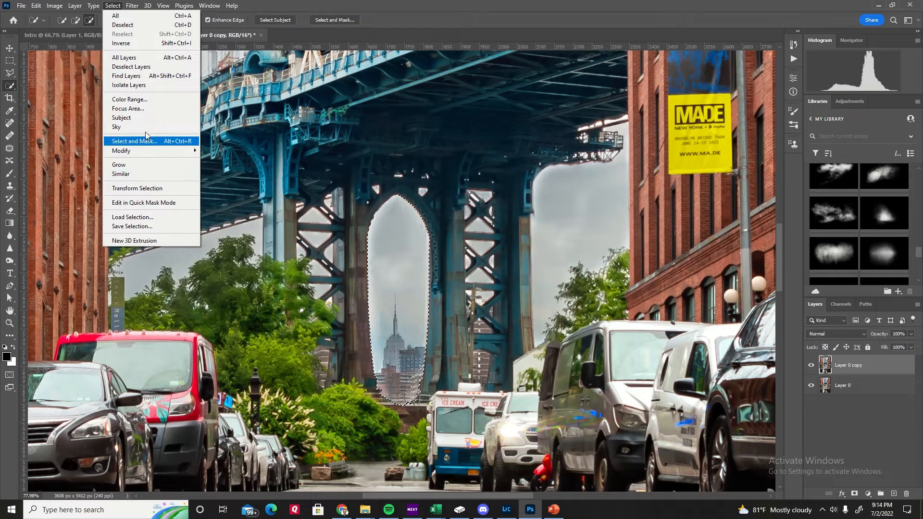
click(135, 46)
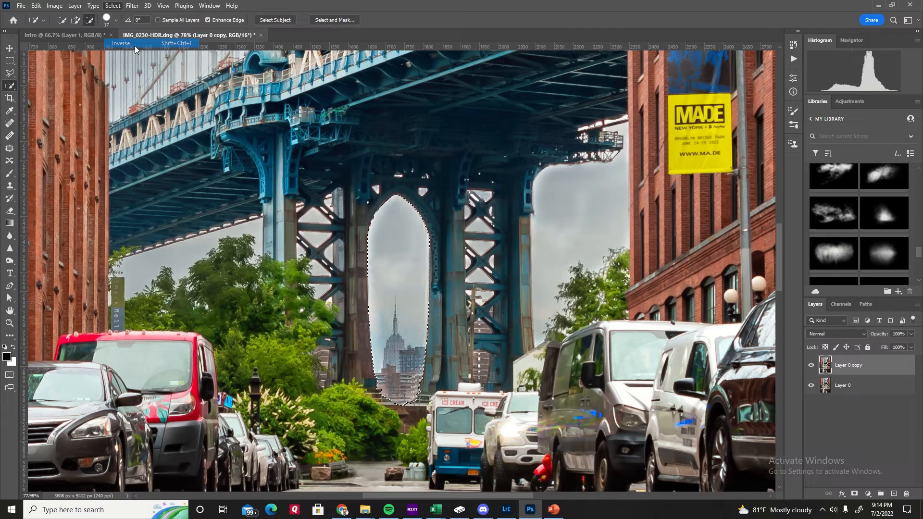
click(112, 7)
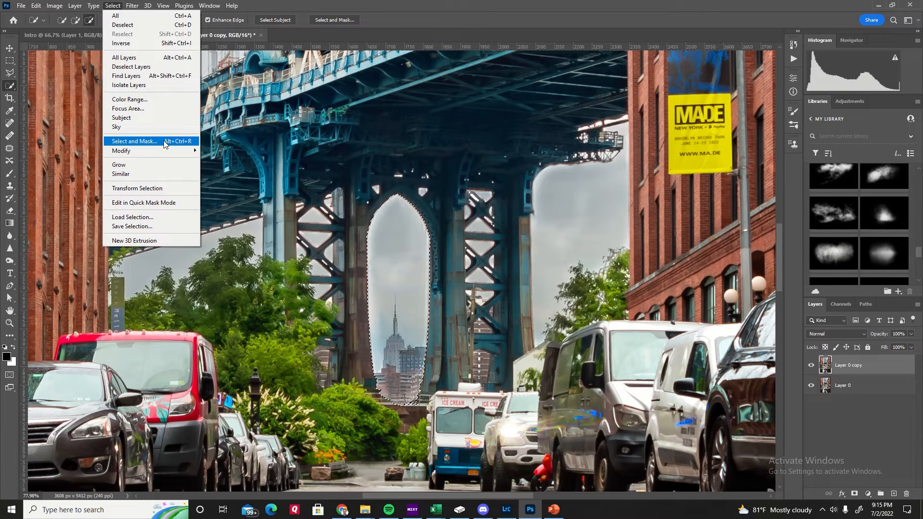
click(135, 141)
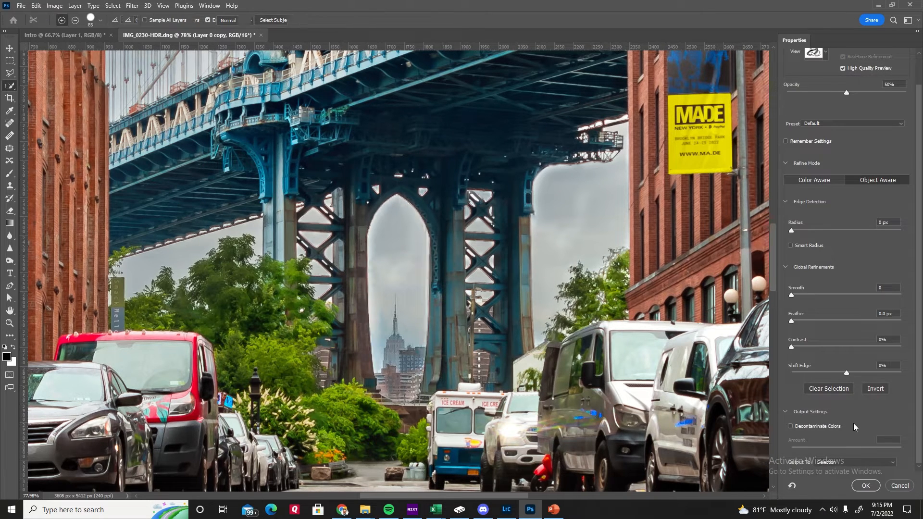
click(886, 462)
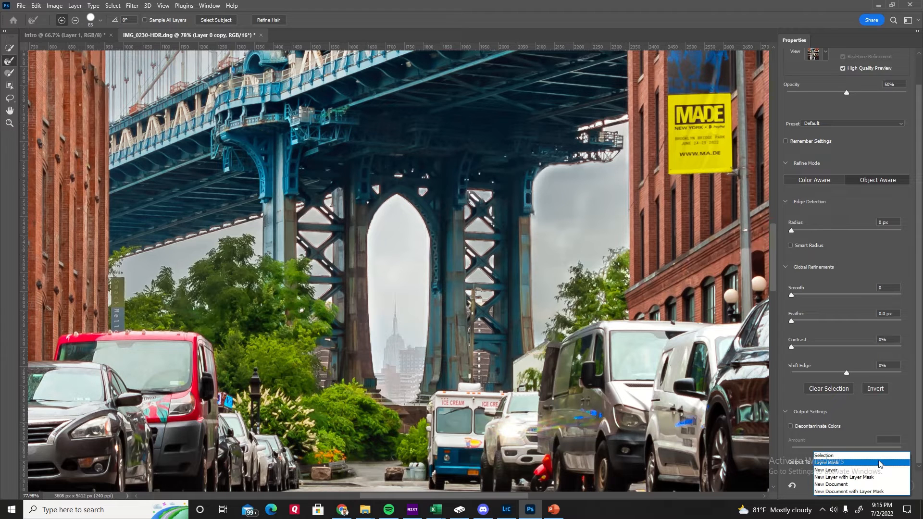
click(854, 477)
click(864, 486)
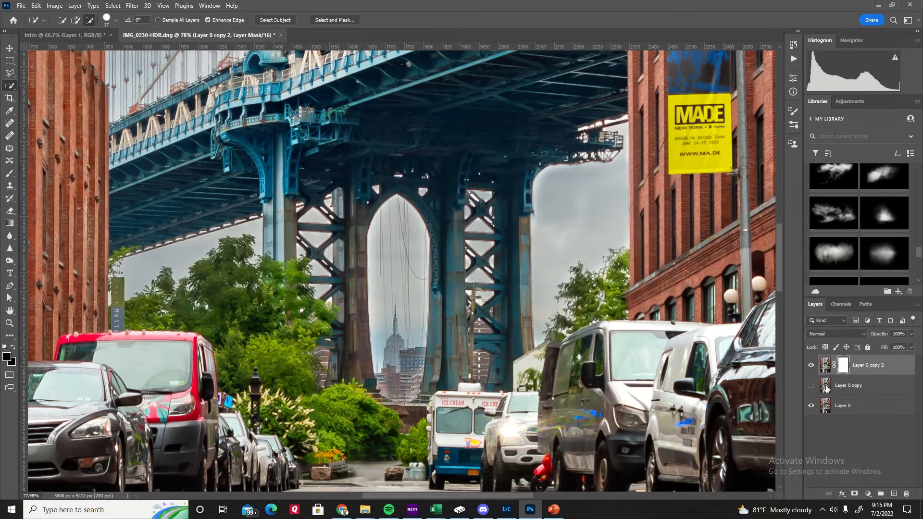
Bring back the previous arch selection with Reselect and make Layer 0 copy the active layer.
click(825, 388)
click(113, 6)
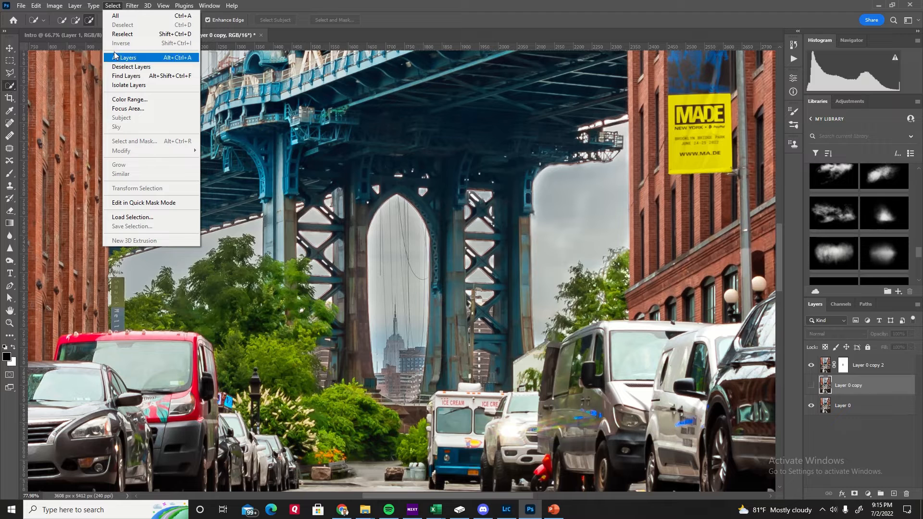
click(154, 34)
click(93, 5)
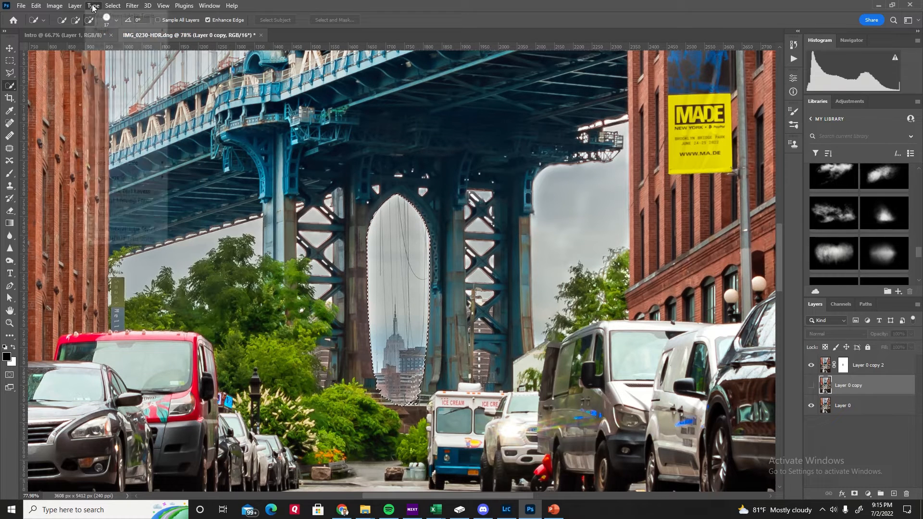
mouse_move(112, 5)
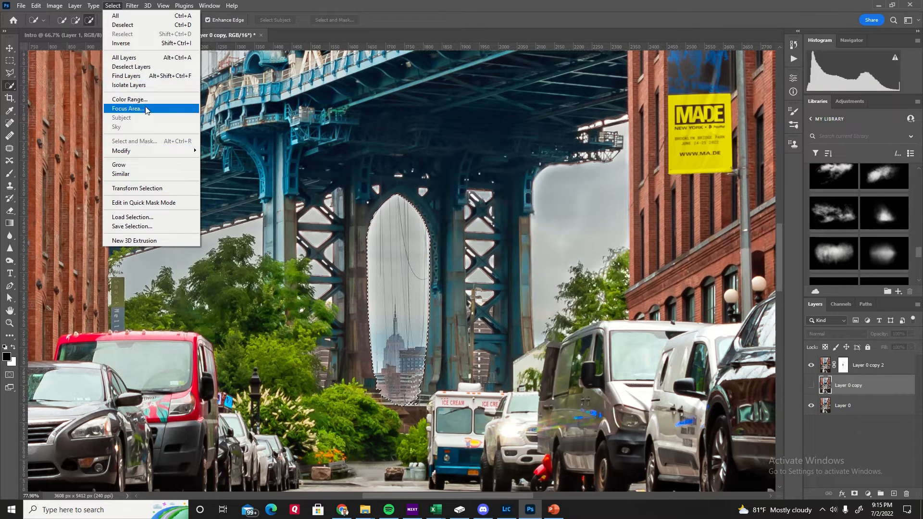
mouse_move(74, 10)
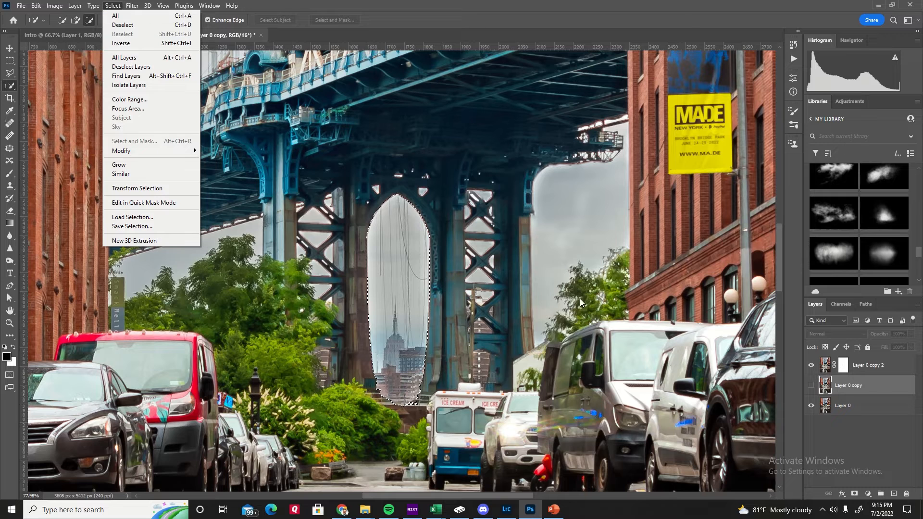
click(828, 384)
click(827, 368)
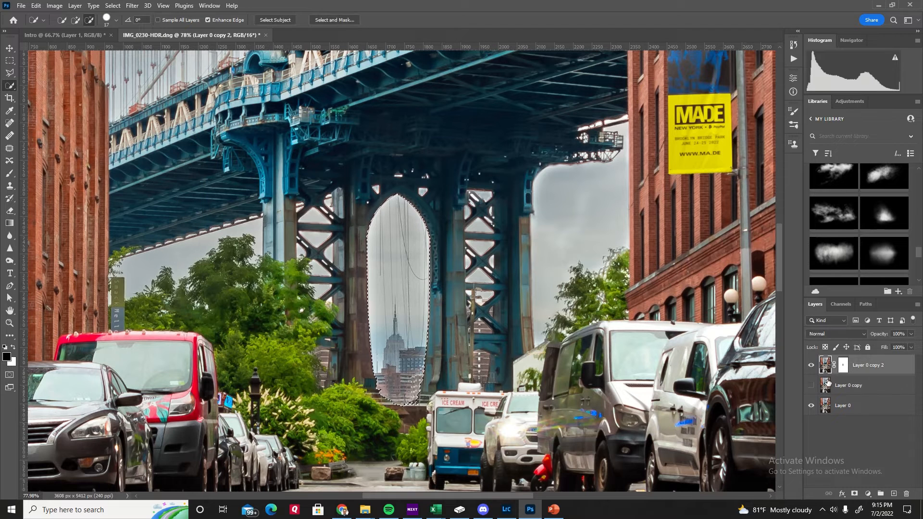
click(848, 384)
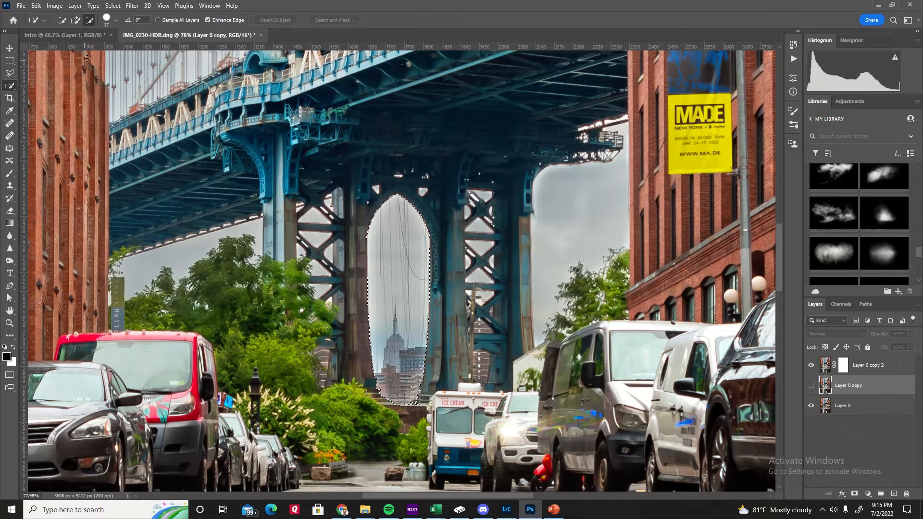
Try to separate the skyscraper and skyline from the arch outline with the Quick Selection tool in add mode.
click(113, 6)
click(118, 16)
drag(423, 275, 428, 256)
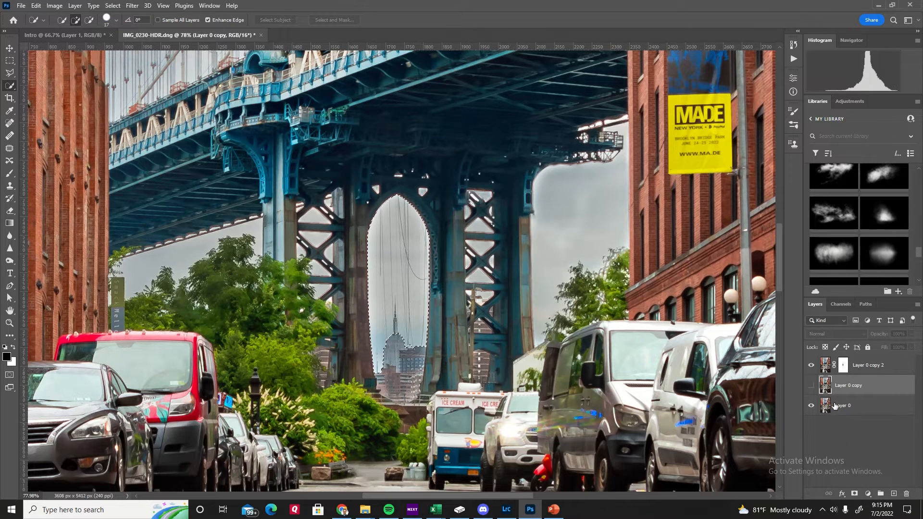
Make Layer 0 copy 2 active, hide it and show Layer 0 copy in its place.
click(826, 365)
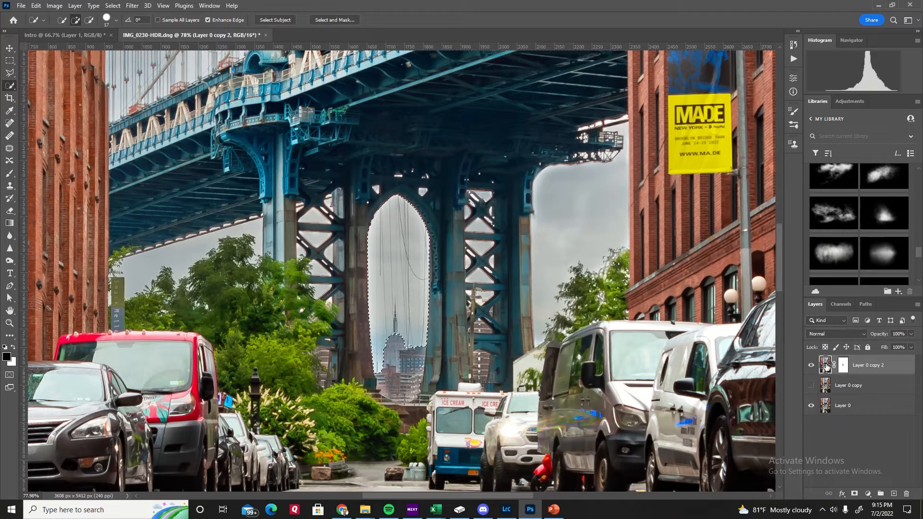
click(812, 385)
click(811, 364)
Subtract the skyscraper, skyline and the strip at the arch's base from the selection with the Quick Selection tool in subtract mode.
mouse_move(410, 318)
mouse_down()
mouse_move(401, 379)
mouse_move(379, 399)
mouse_up()
click(88, 20)
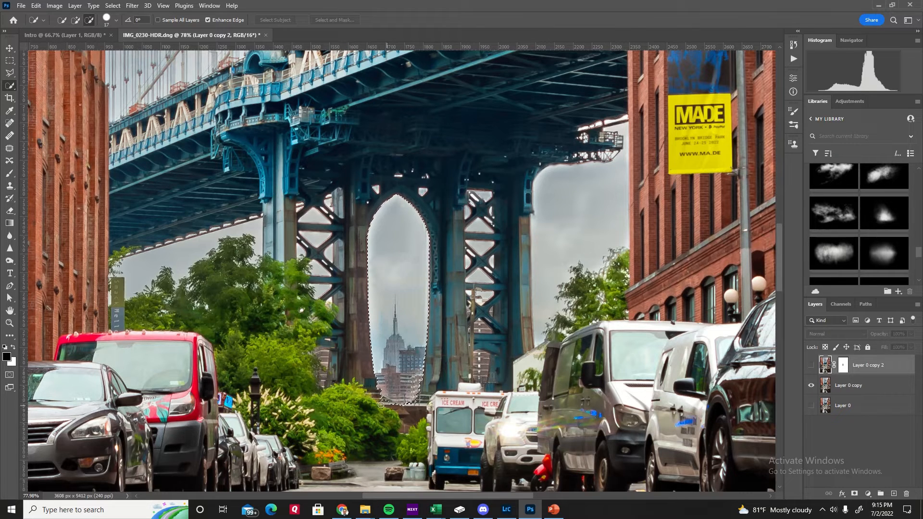
drag(380, 404, 387, 406)
Invert the selection so that only the arch opening is selected.
click(113, 6)
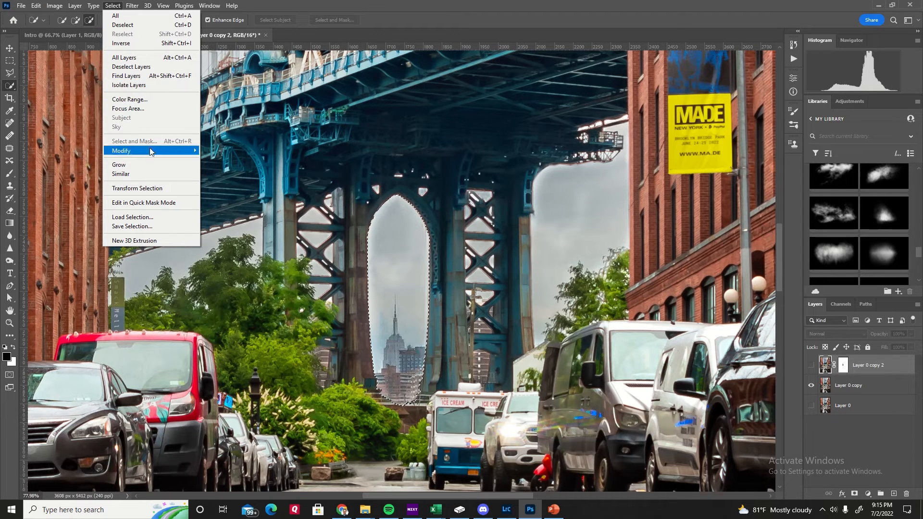
click(115, 7)
click(116, 7)
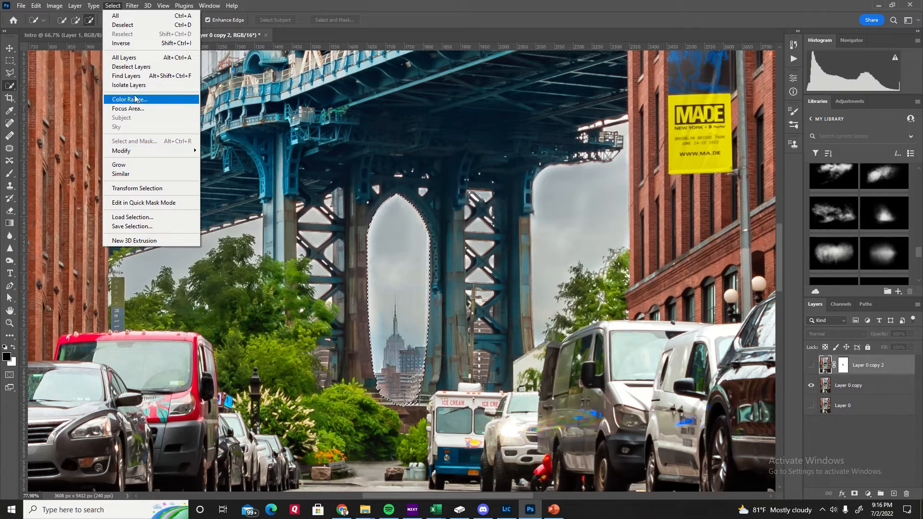
click(131, 44)
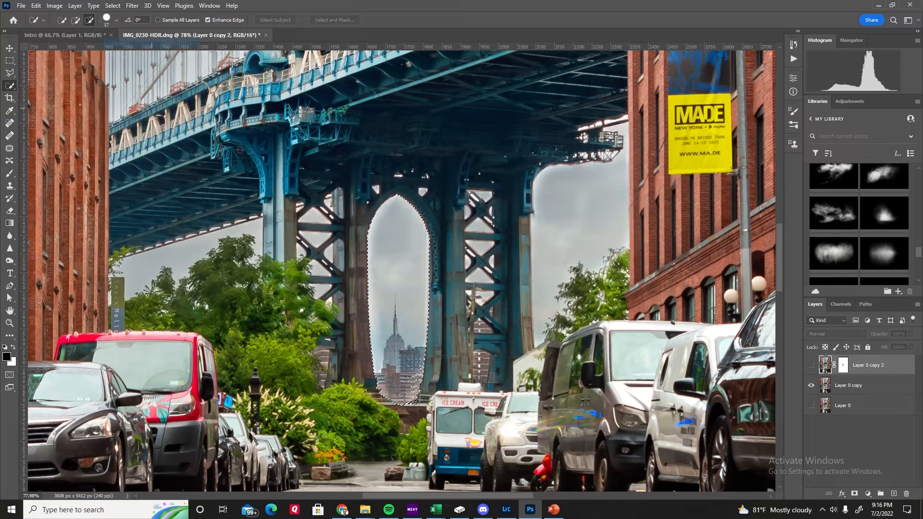
Make Layer 0 copy the active layer and open Select and Mask for the arch selection.
click(114, 6)
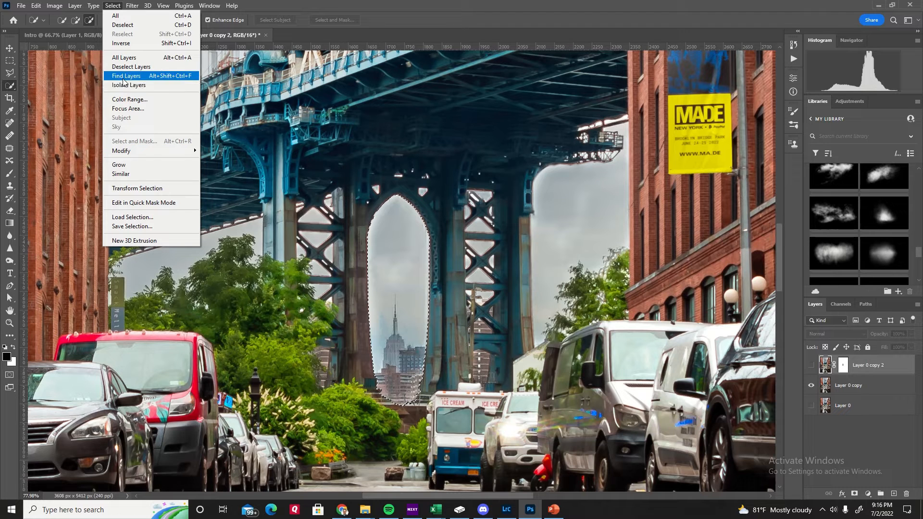
click(262, 6)
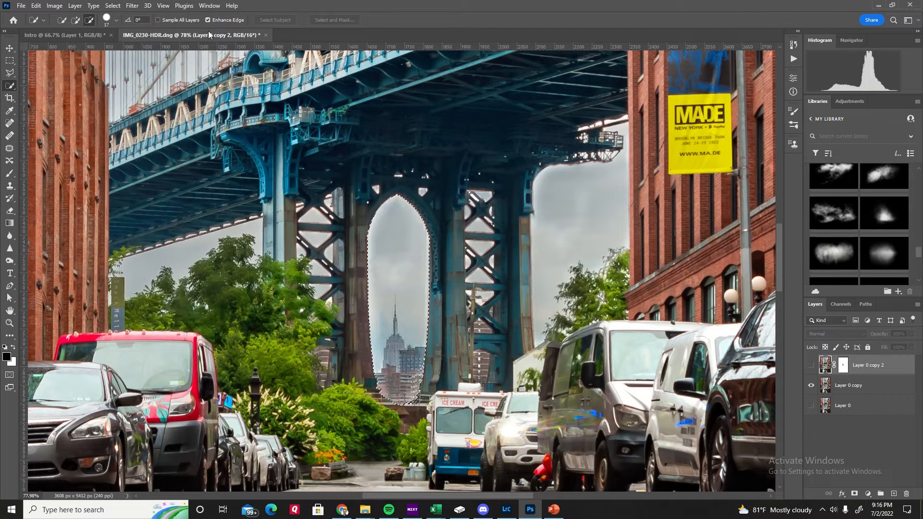
click(190, 20)
click(836, 385)
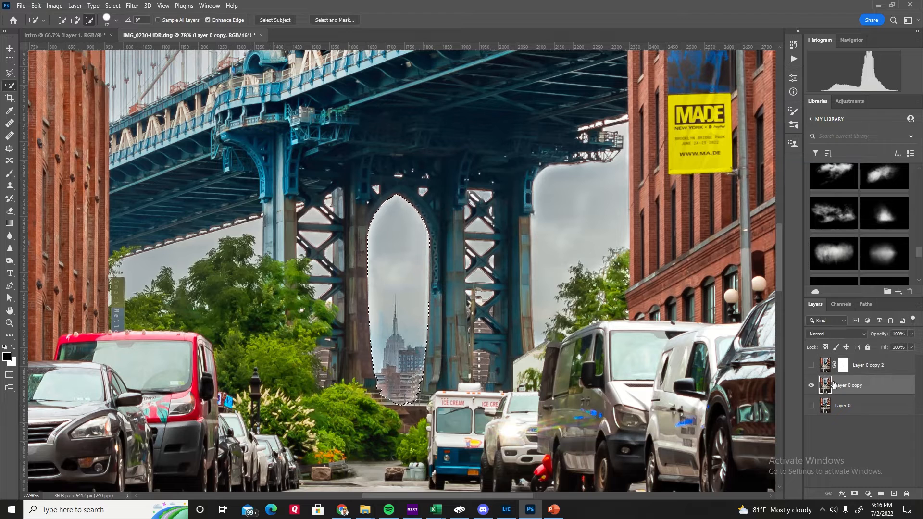
click(128, 6)
mouse_move(112, 5)
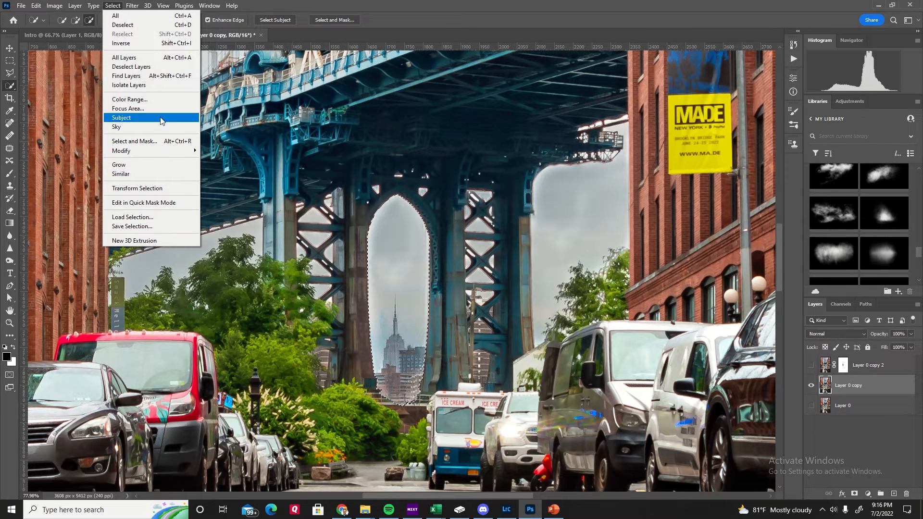
click(145, 141)
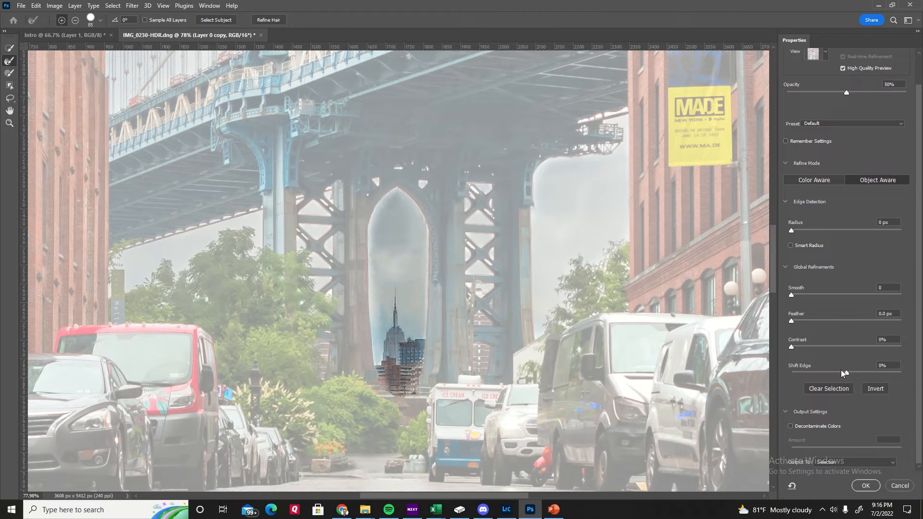
Feather the arch selection by 1.1 px and output it as a new layer with a layer mask.
drag(850, 371, 846, 372)
drag(800, 321, 798, 321)
click(848, 462)
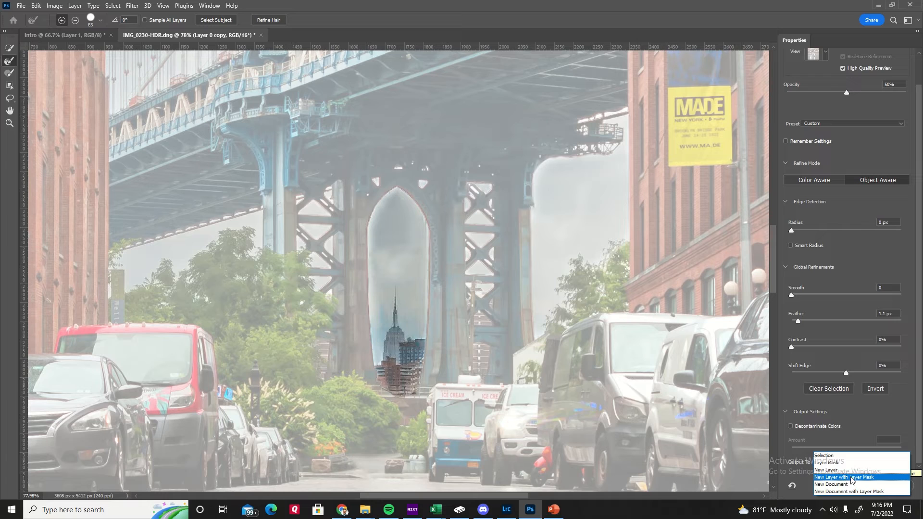
click(851, 477)
click(865, 485)
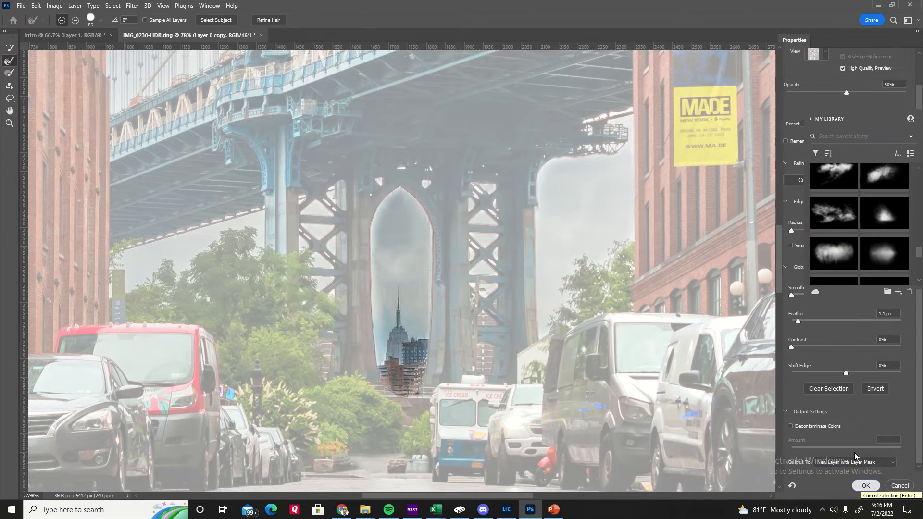
Compare the Layer 0 copy 2 and Layer 0 copy 3 cutouts by switching their visibility on and off.
alt+click(810, 385)
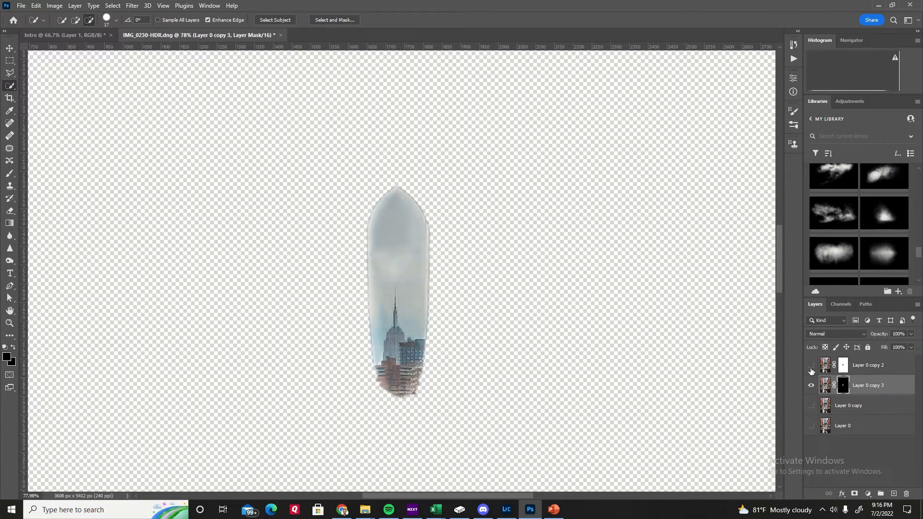
click(811, 366)
click(812, 385)
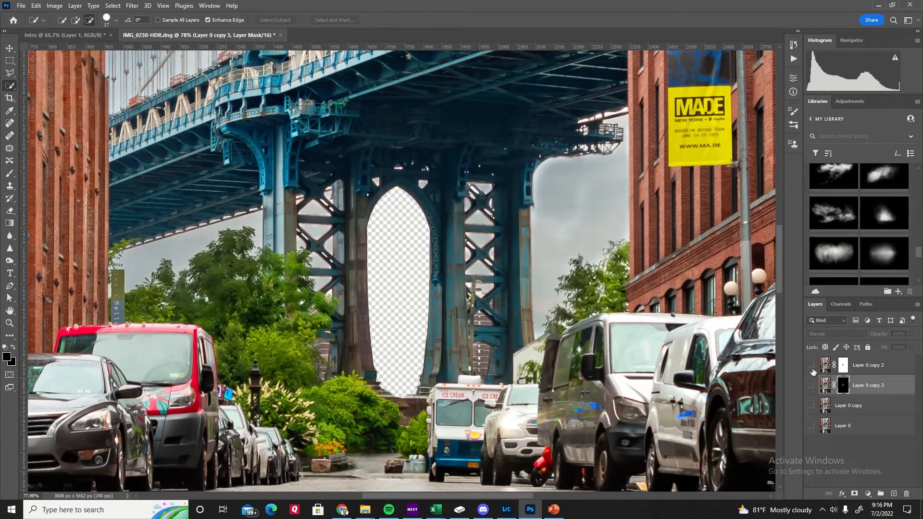
click(811, 367)
click(812, 385)
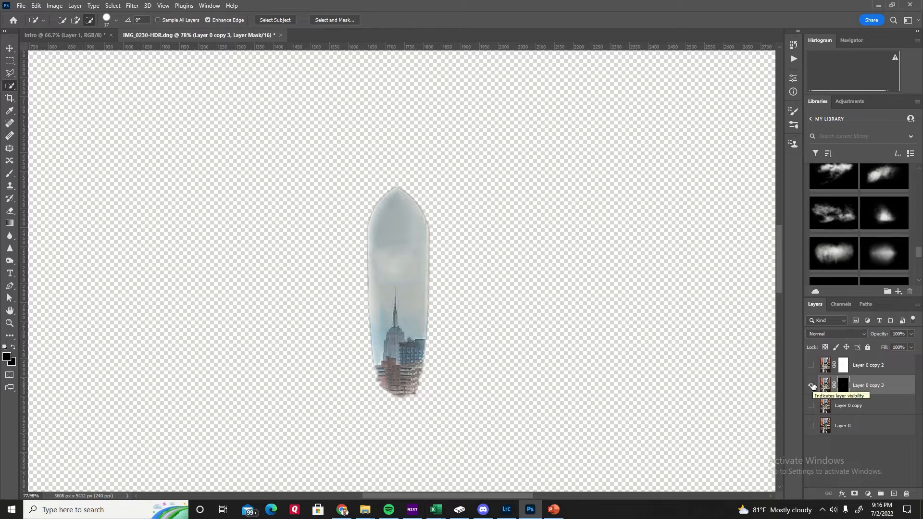
Show Layer 0 copy 2 together with Layer 0 copy 3 and check how the bridge and arch cutouts fit together.
click(10, 48)
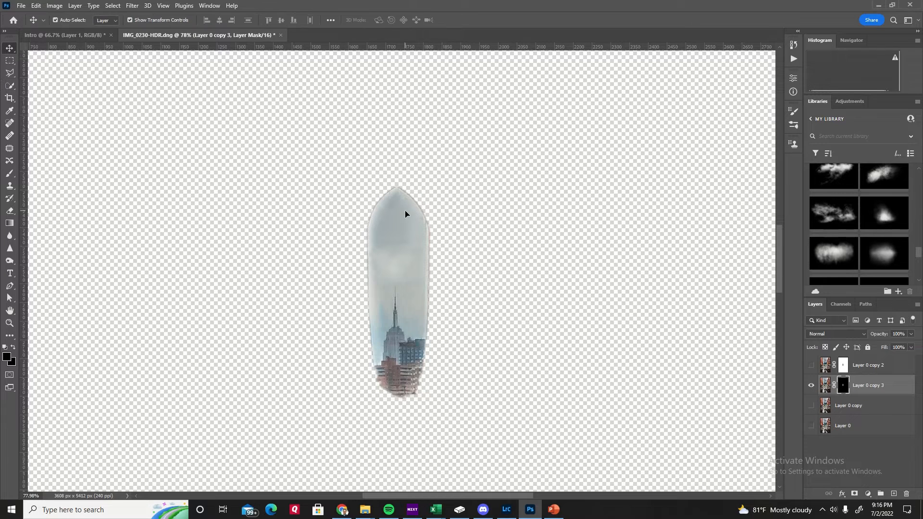
click(811, 367)
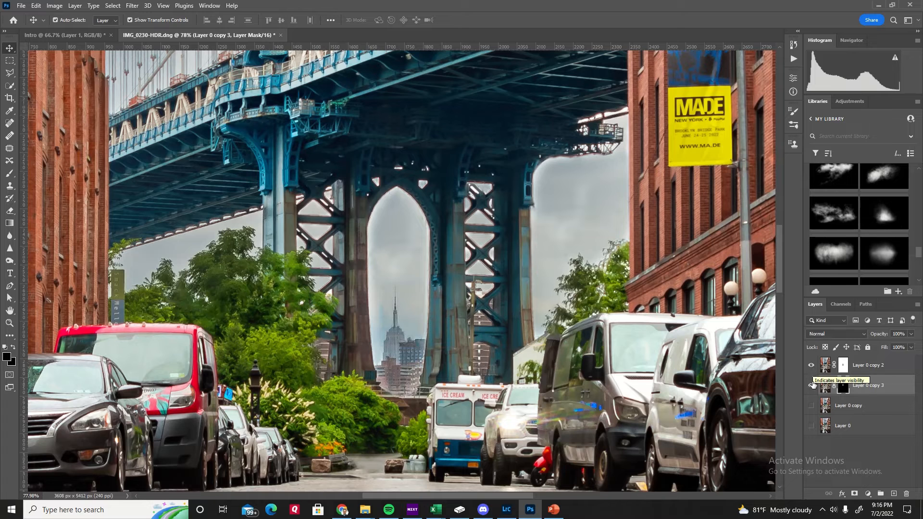
click(811, 385)
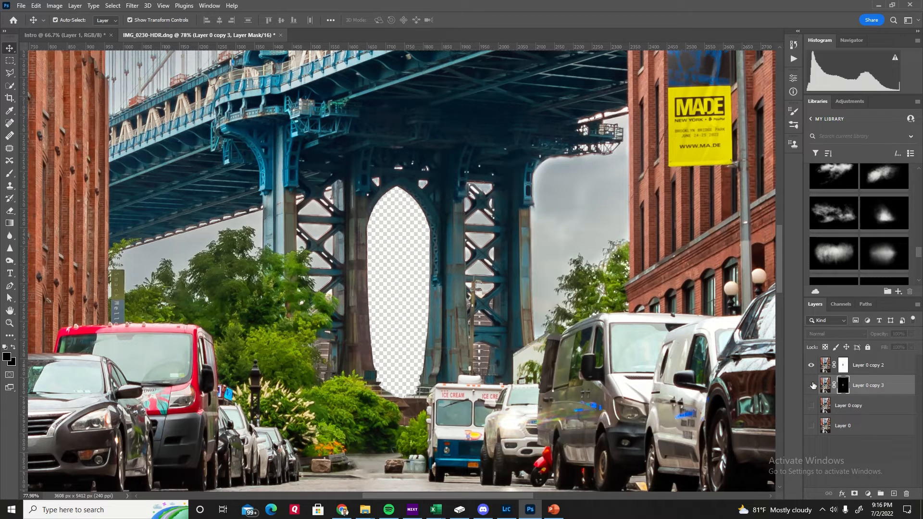
click(811, 385)
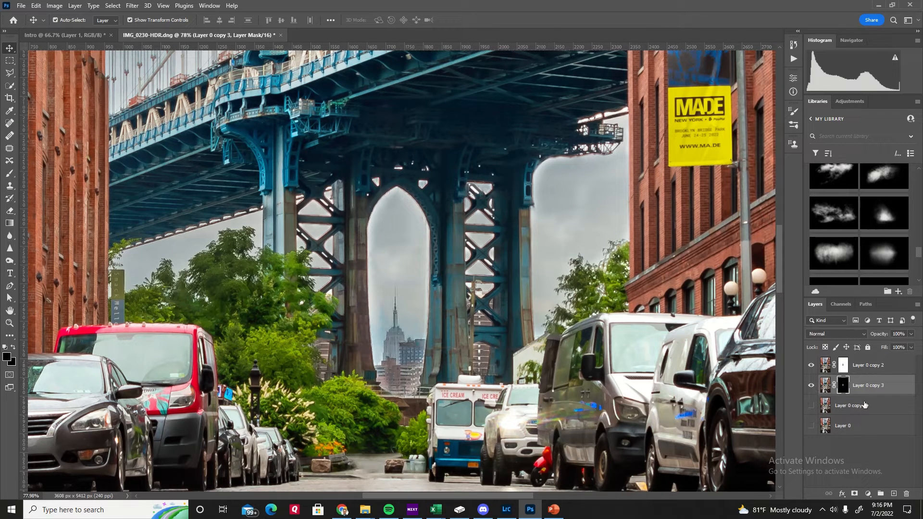
click(828, 408)
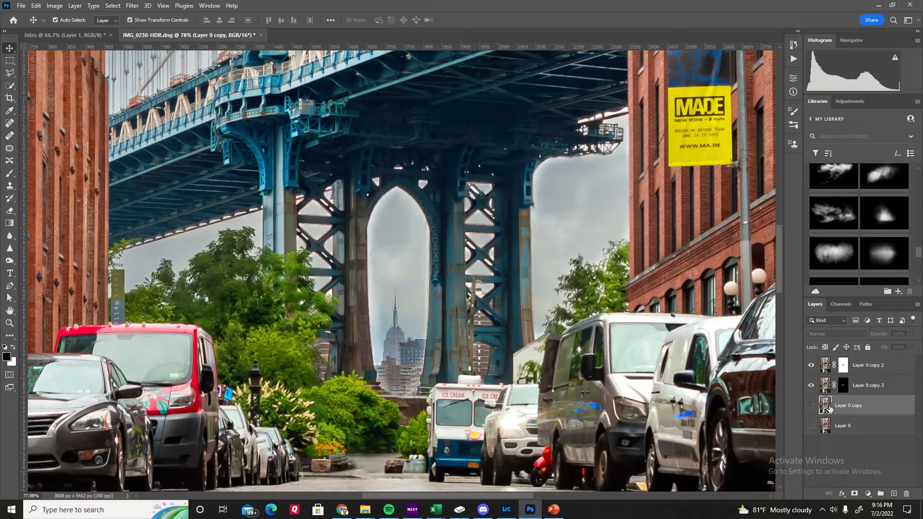
click(812, 385)
click(811, 385)
click(812, 365)
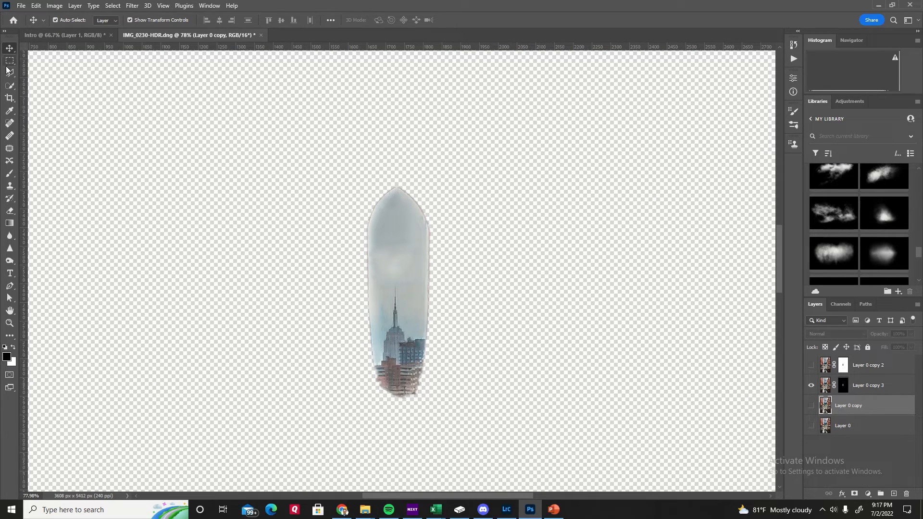
click(811, 366)
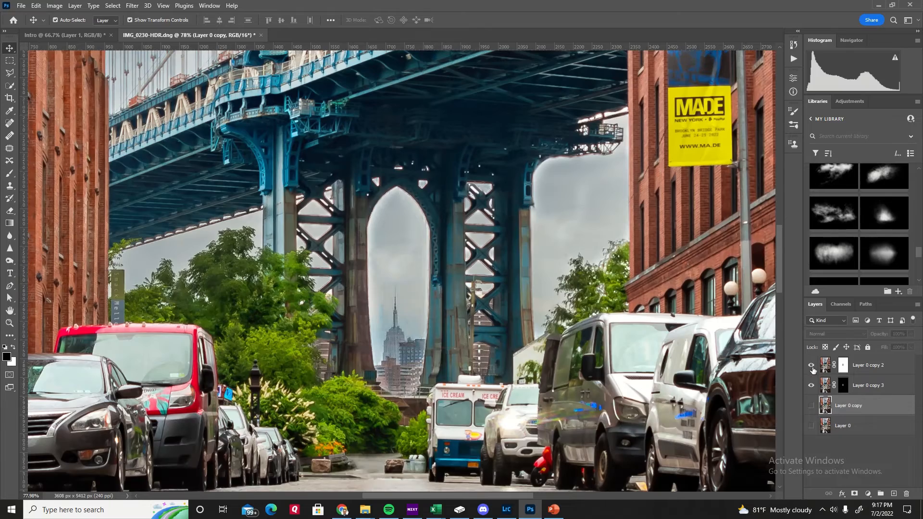
click(811, 366)
click(812, 366)
Target the image of Layer 0 copy 3 and draw a rectangular selection around the whole arch and its pillars.
click(823, 382)
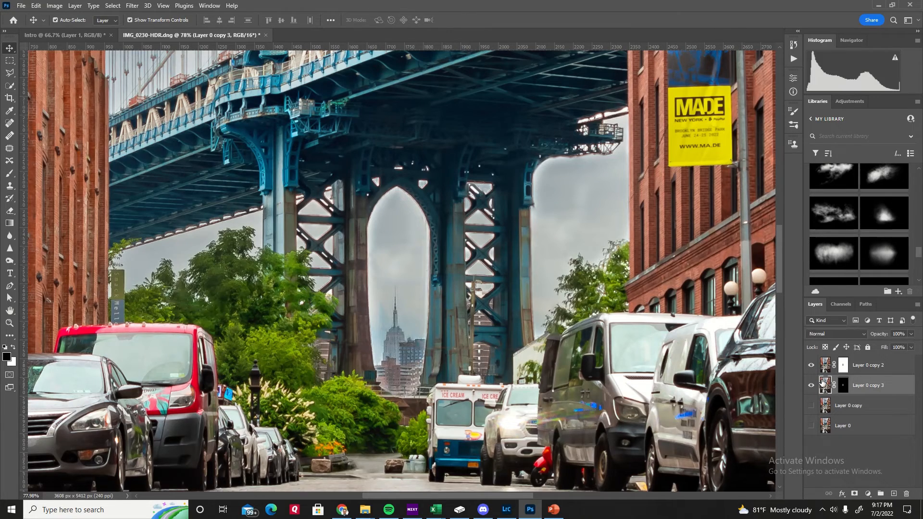
click(10, 60)
drag(329, 167, 482, 396)
key(v)
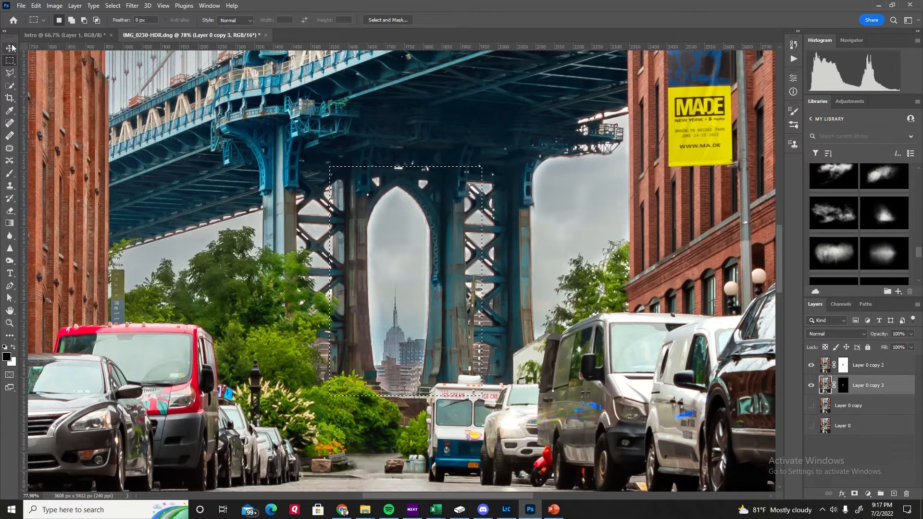
Enlarge the selected skyline on Layer 0 copy 3 to about 161%, position the skyscraper inside the arch and commit the transform.
drag(332, 168, 272, 81)
drag(399, 286, 438, 320)
drag(310, 114, 274, 59)
drag(406, 290, 425, 286)
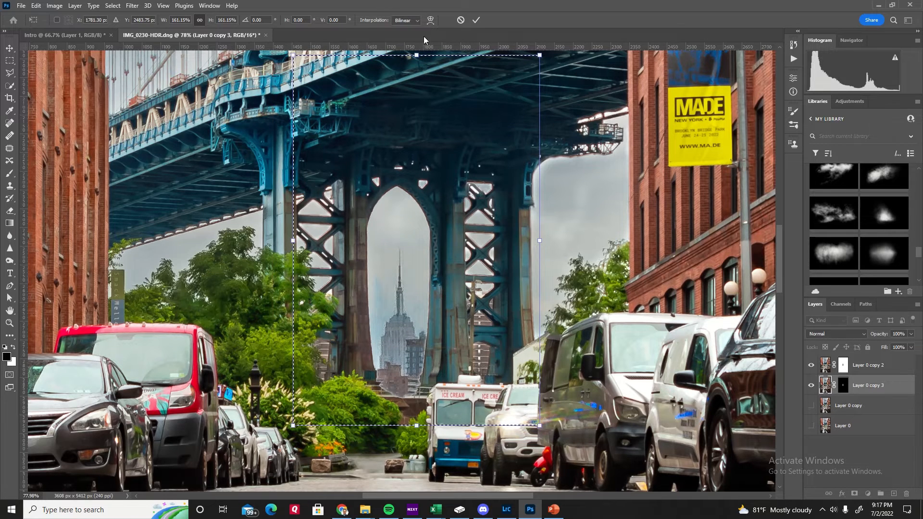
click(479, 23)
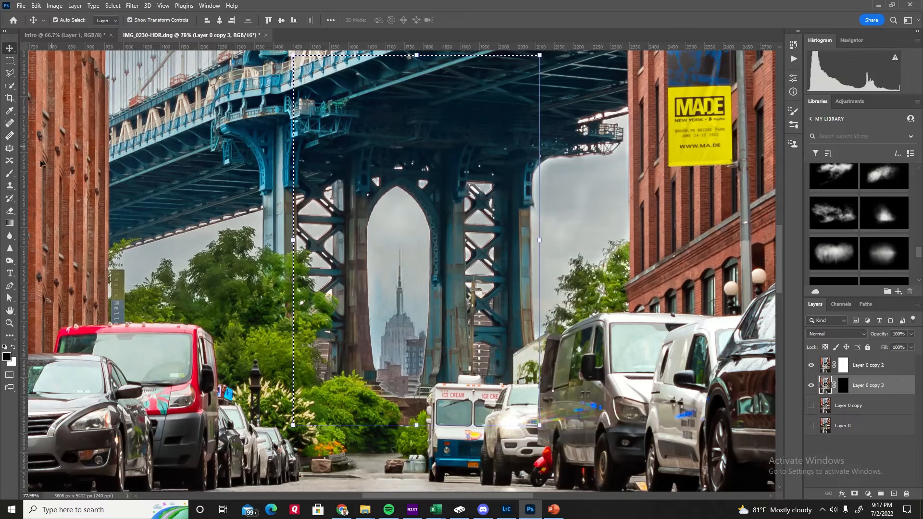
Move the enlarged skyscraper slightly upward inside the arch opening.
click(9, 323)
drag(480, 233, 456, 221)
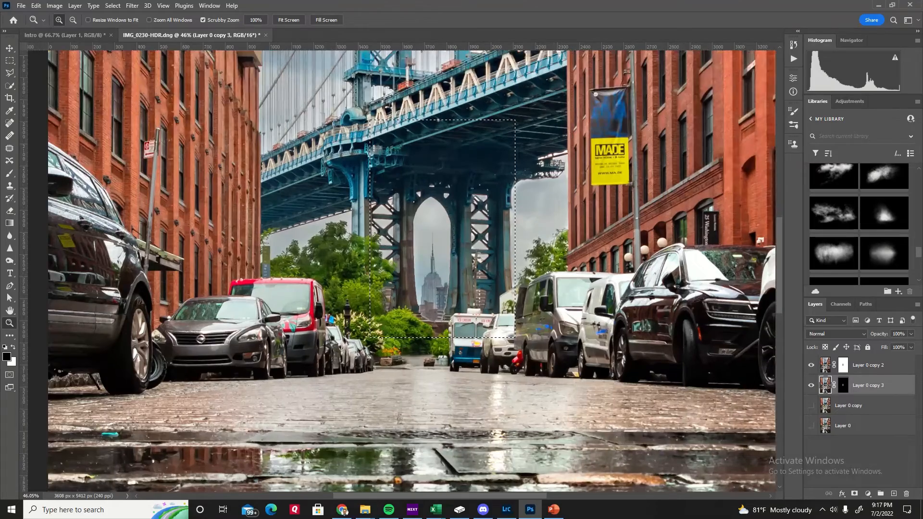
click(10, 48)
drag(437, 282, 434, 273)
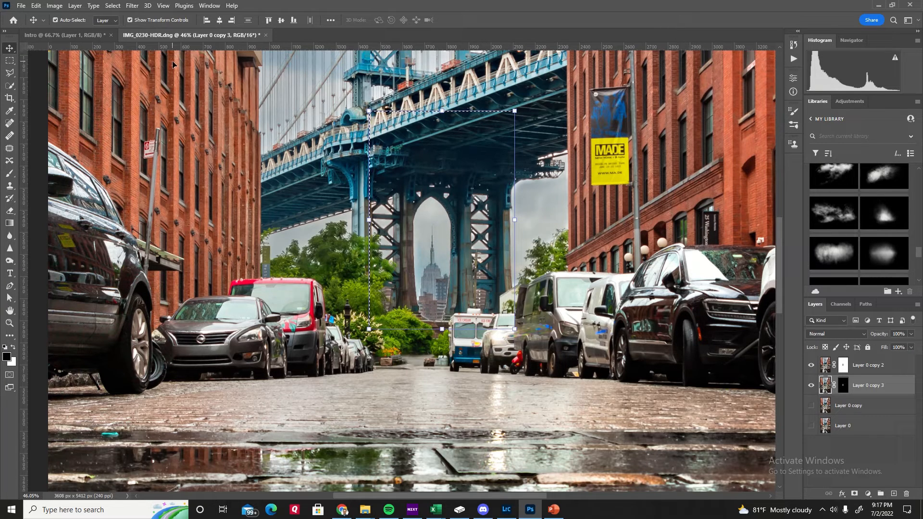
Make Layer 0 copy 2 active and apply the Sharpen Edges filter within the rectangular selection.
click(274, 205)
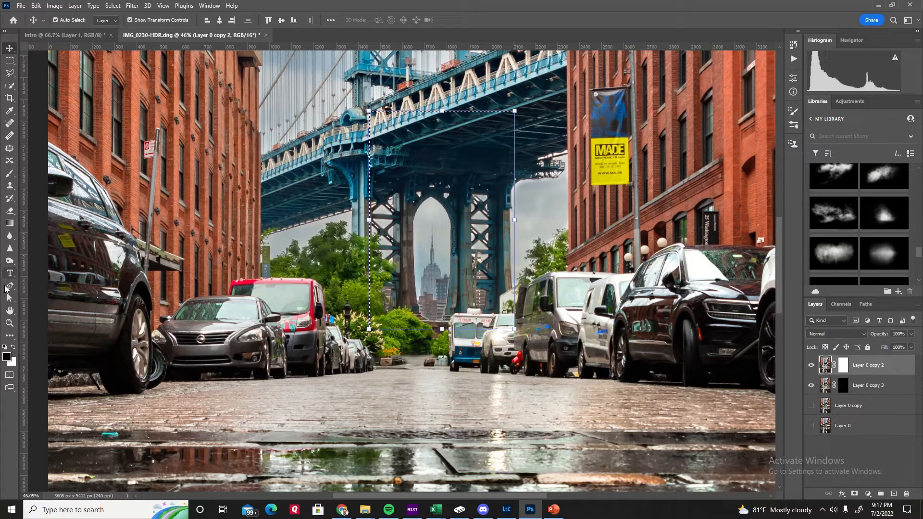
click(10, 323)
mouse_move(459, 233)
mouse_down()
mouse_move(413, 260)
mouse_move(466, 240)
mouse_up()
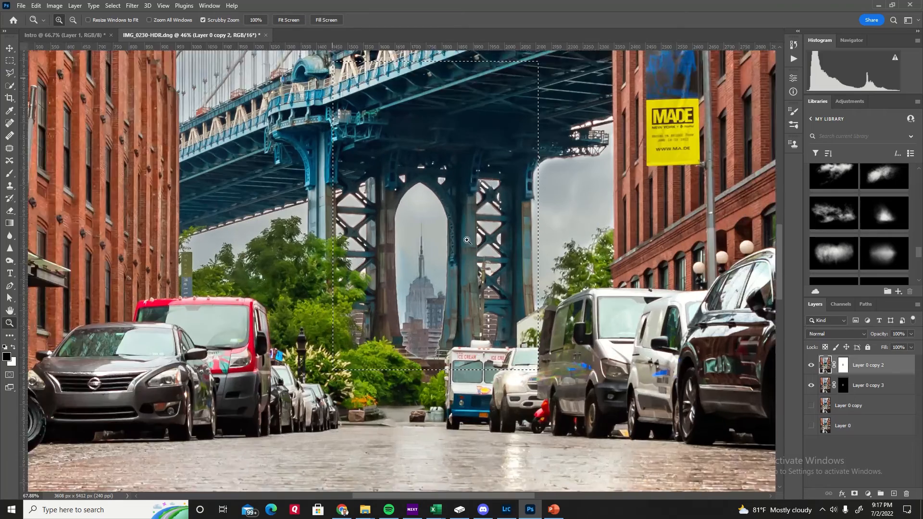
click(132, 6)
mouse_move(146, 7)
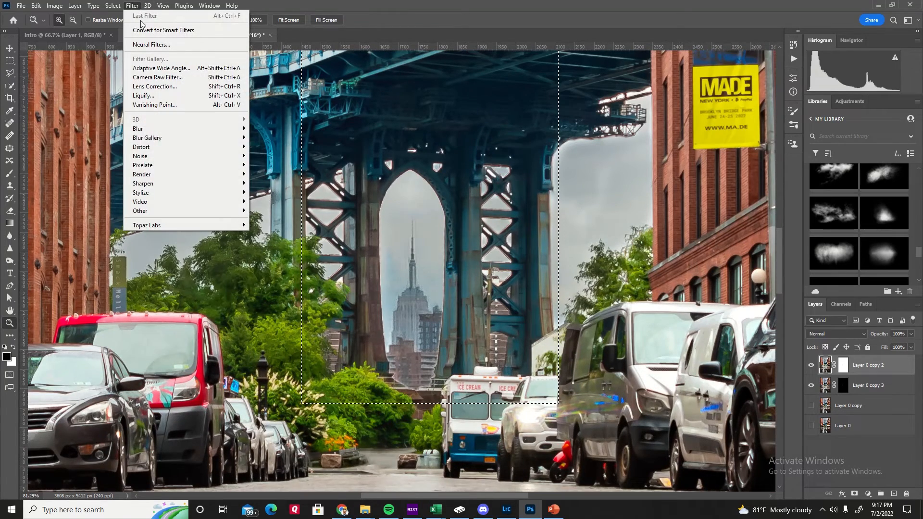
mouse_move(223, 175)
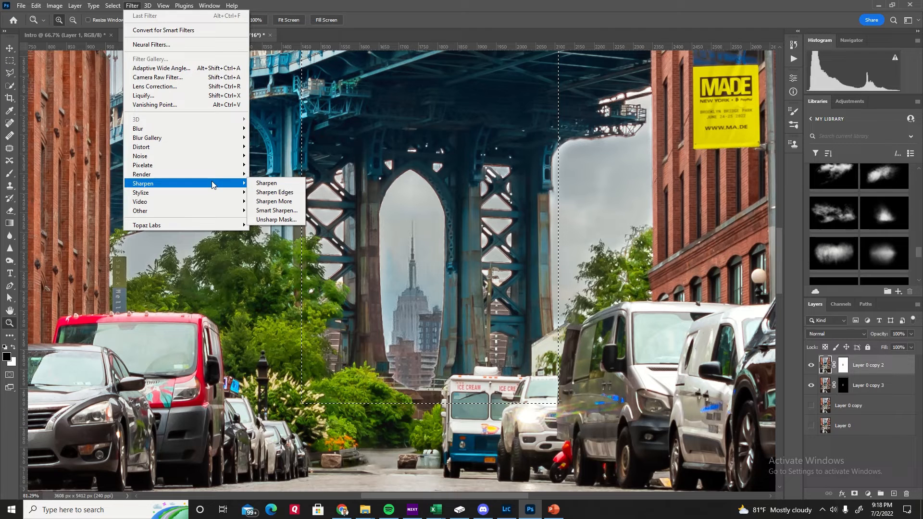
click(274, 193)
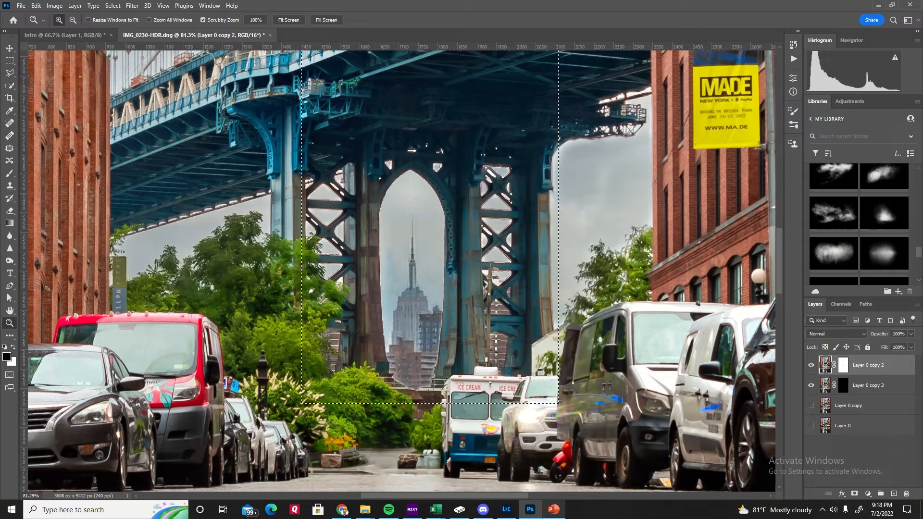
Apply Sharpen Edges a second time to the selected area of Layer 0 copy 2.
click(133, 5)
mouse_move(212, 180)
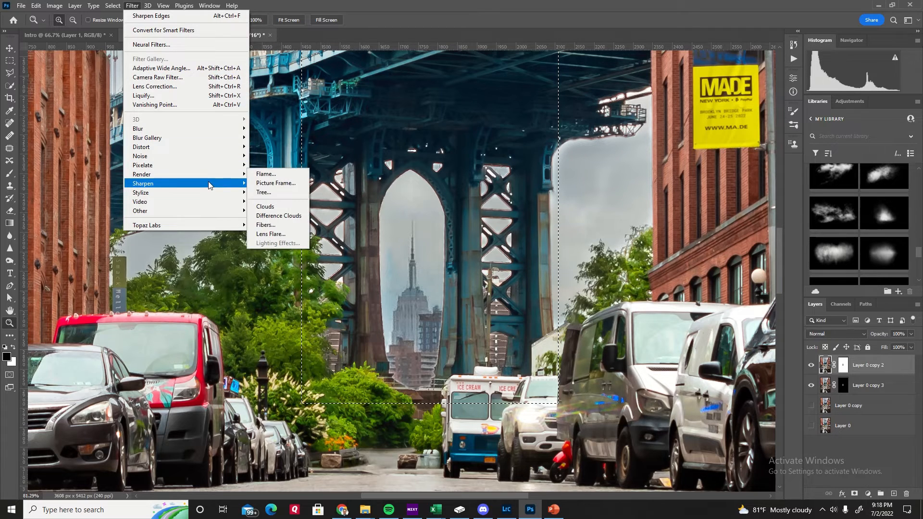
click(273, 192)
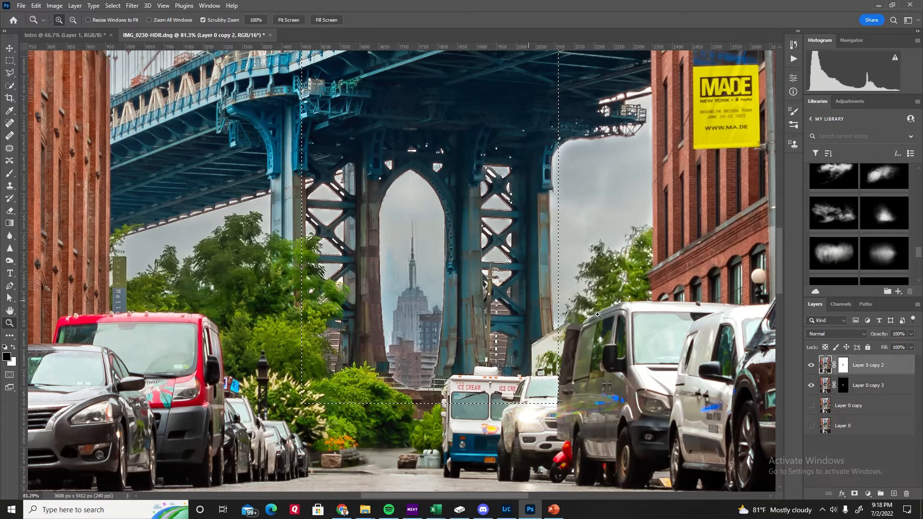
Deselect the rectangular area around the arch.
drag(240, 204, 192, 201)
click(116, 5)
click(122, 24)
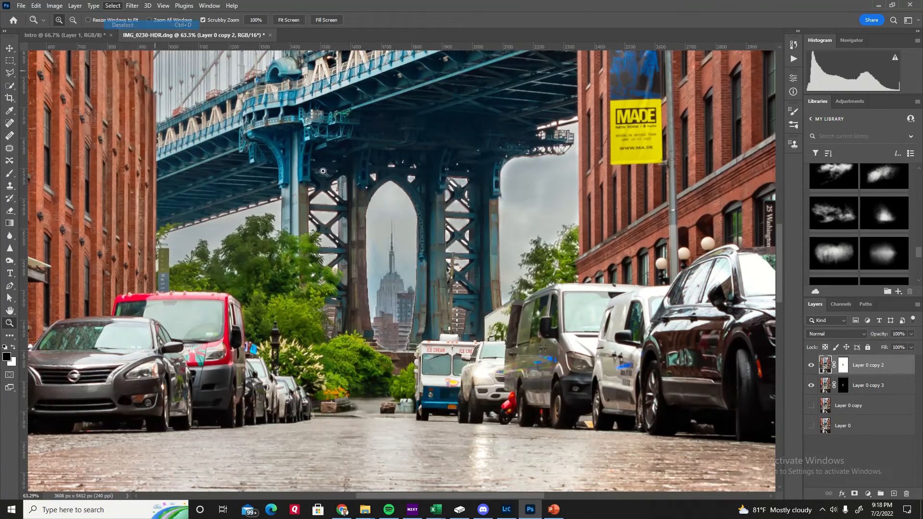
Apply the Sharpen filter to the whole of Layer 0 copy 2.
drag(416, 264, 424, 264)
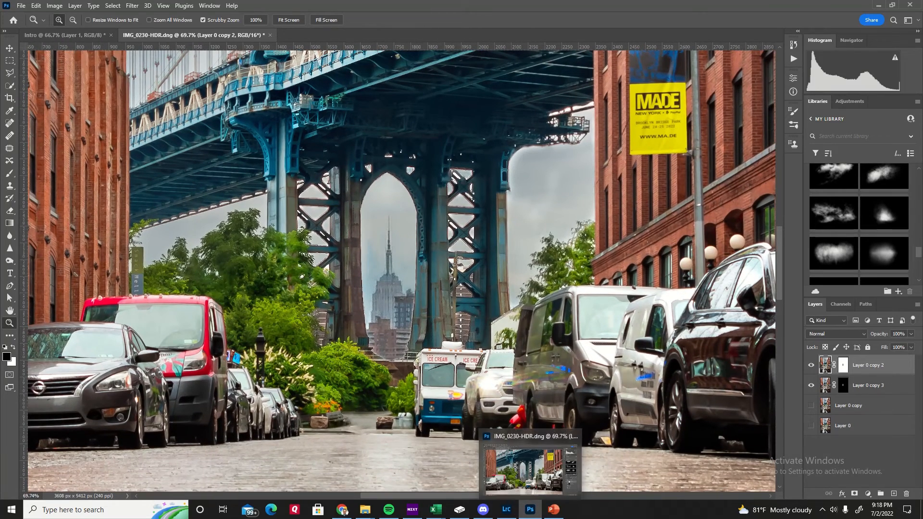
click(133, 7)
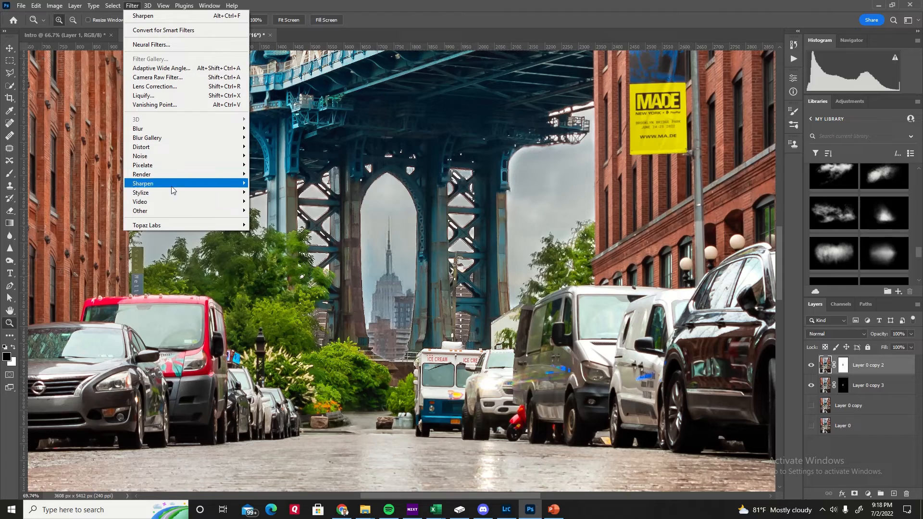
mouse_move(177, 185)
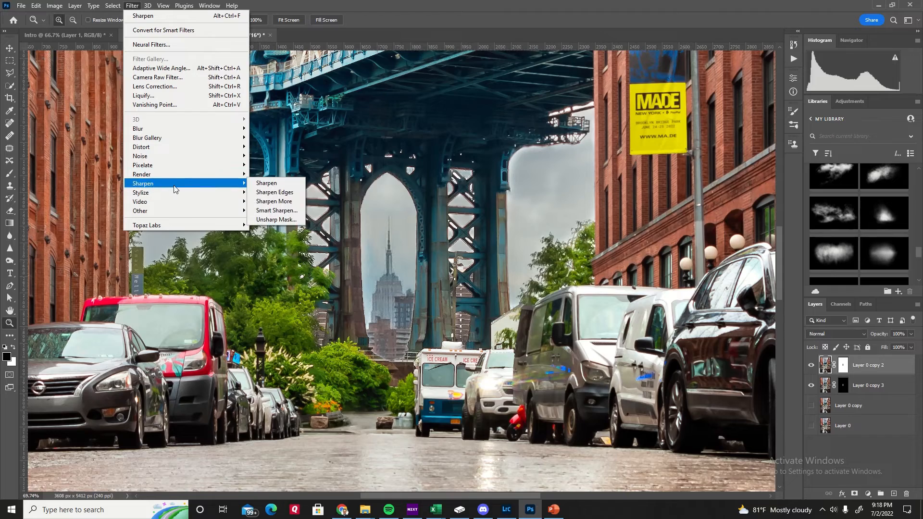
click(286, 183)
Compare the arch opening with Layer 0 copy 3 hidden and shown to check the sharpening and the seam at its base.
mouse_move(398, 284)
mouse_down()
mouse_move(421, 271)
mouse_move(411, 282)
mouse_up()
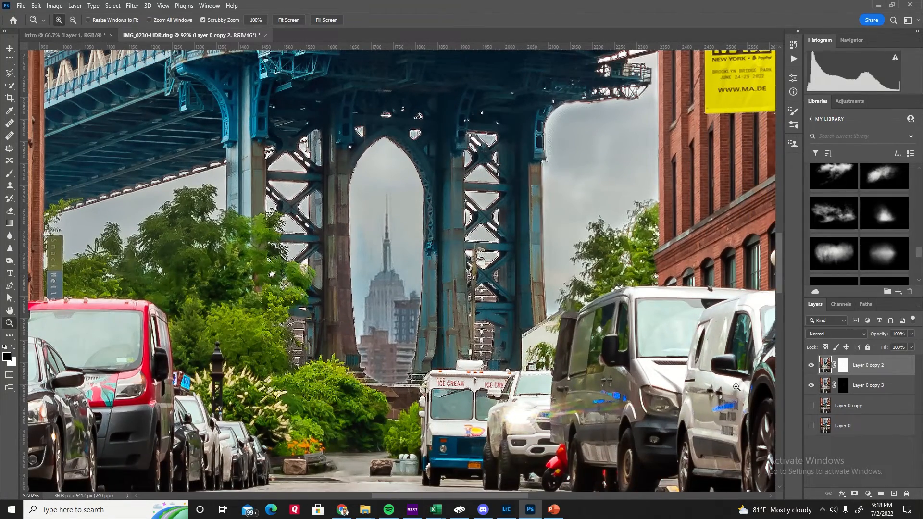
alt+click(811, 385)
alt+click(810, 385)
click(810, 385)
click(810, 385)
drag(395, 381, 395, 381)
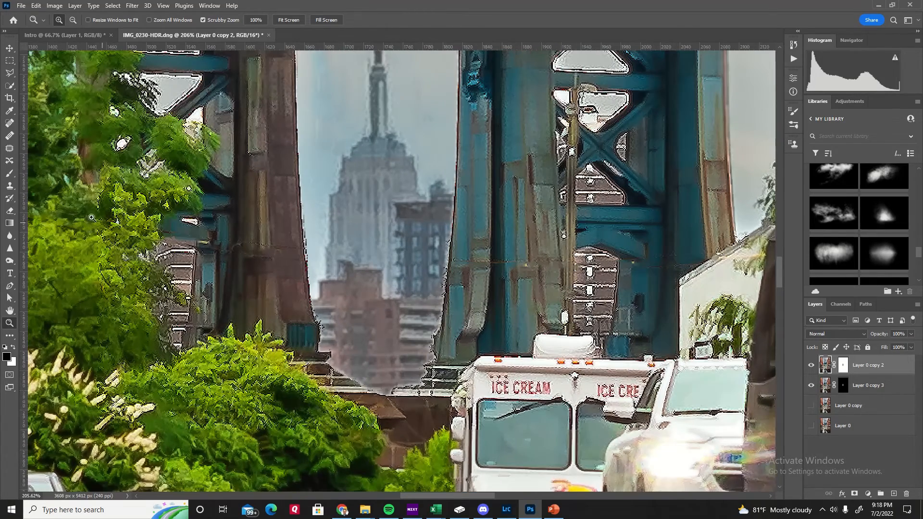
click(9, 136)
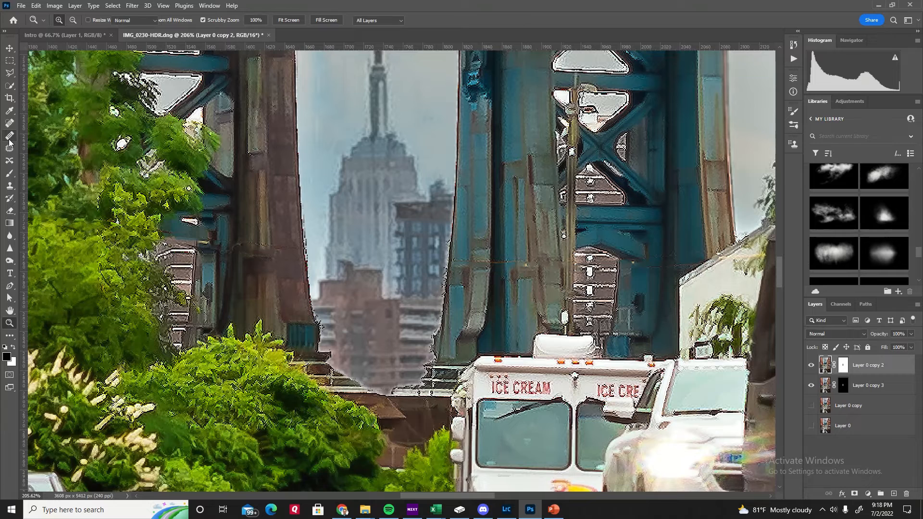
alt+click(316, 369)
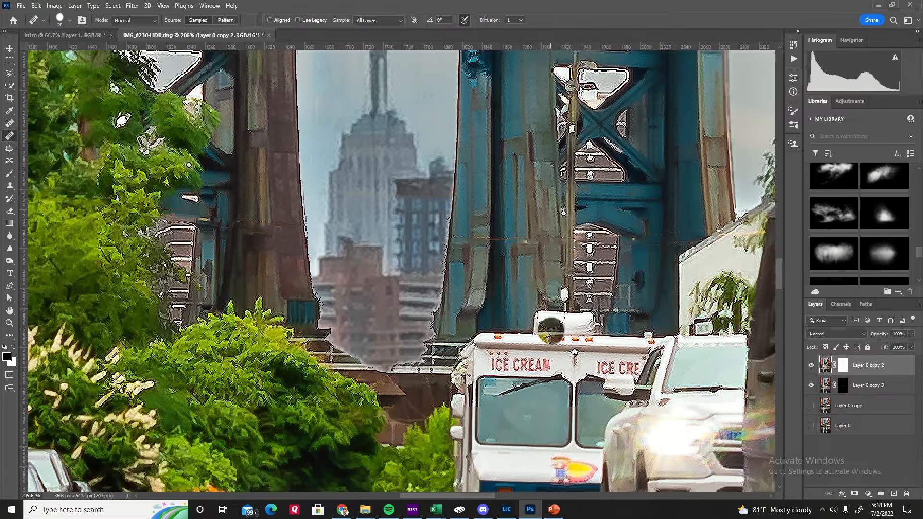
scroll(364, 292, up, 3)
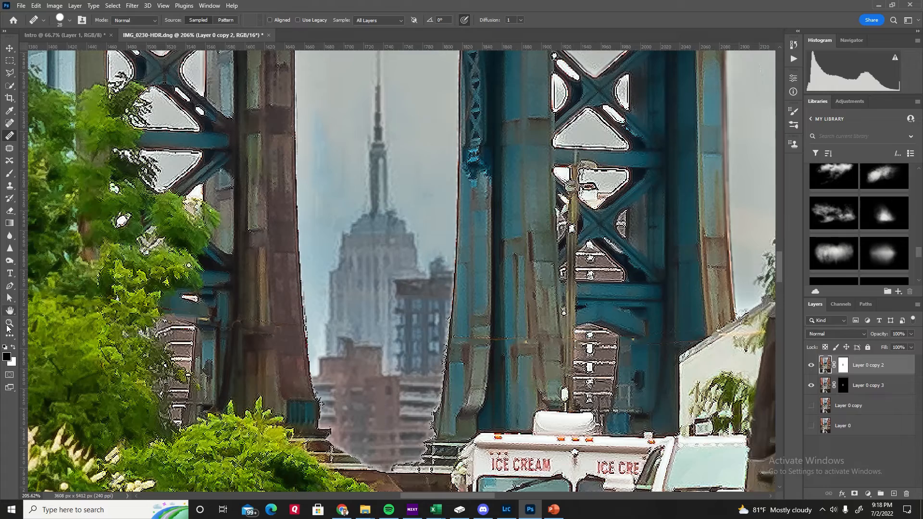
key(z)
mouse_move(350, 223)
mouse_down()
mouse_move(286, 229)
mouse_move(367, 229)
mouse_up()
drag(501, 210, 533, 223)
Undo the recent sharpening of Layer 0 copy 2 and bring back the rectangular selection around the arch.
key(ctrl+z)
key(ctrl+z)
key(ctrl+z)
key(ctrl+z)
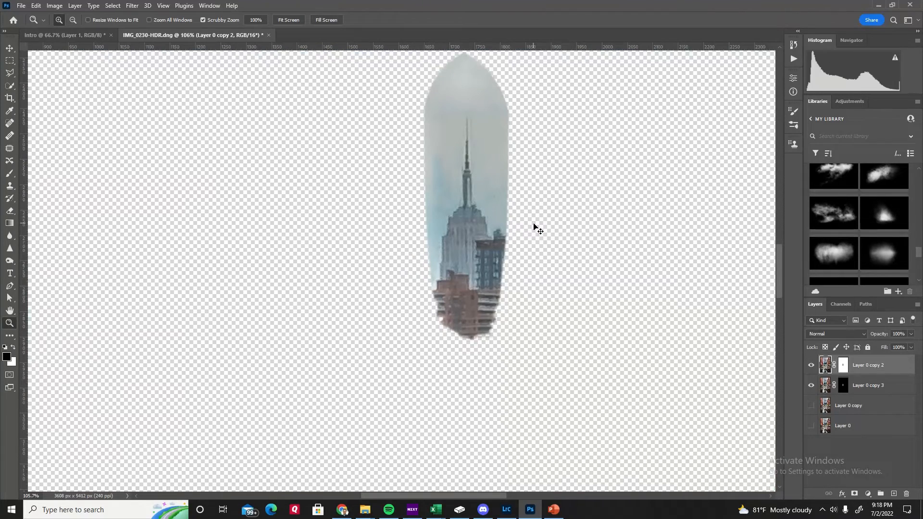
key(ctrl+z)
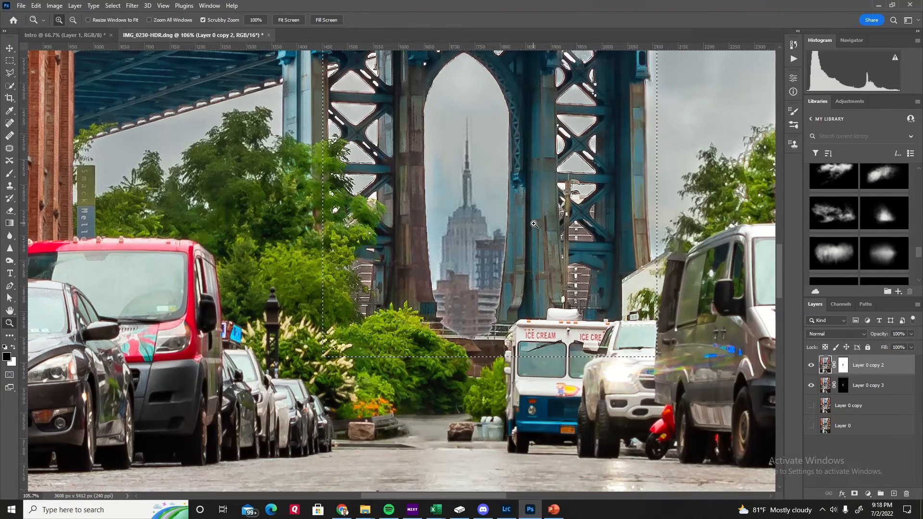
scroll(530, 213, up, 1)
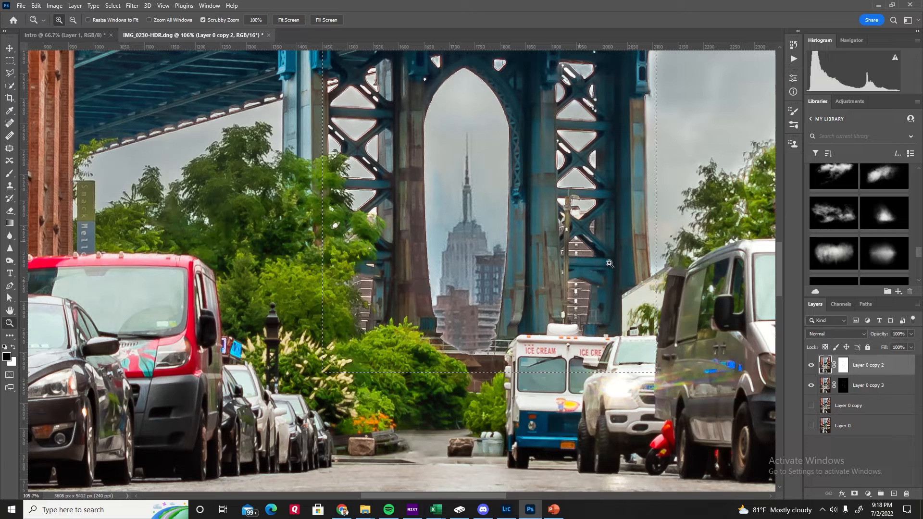
Make Layer 0 copy 3 the active layer and compare the arch with Layer 0 copy 2 hidden and shown.
click(811, 365)
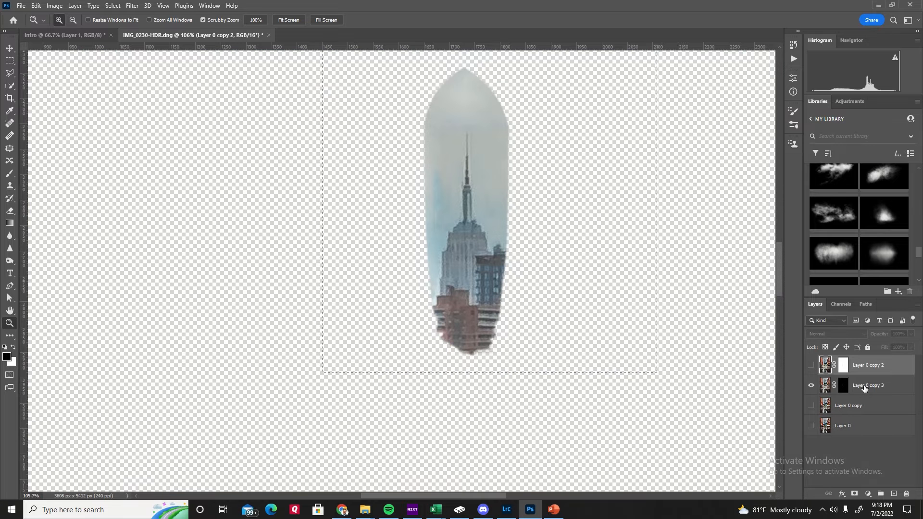
click(862, 387)
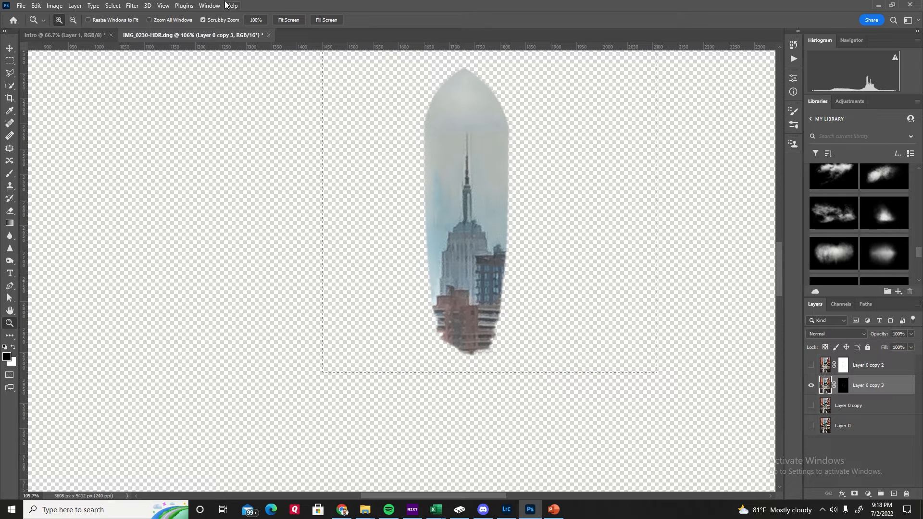
click(163, 6)
mouse_move(132, 5)
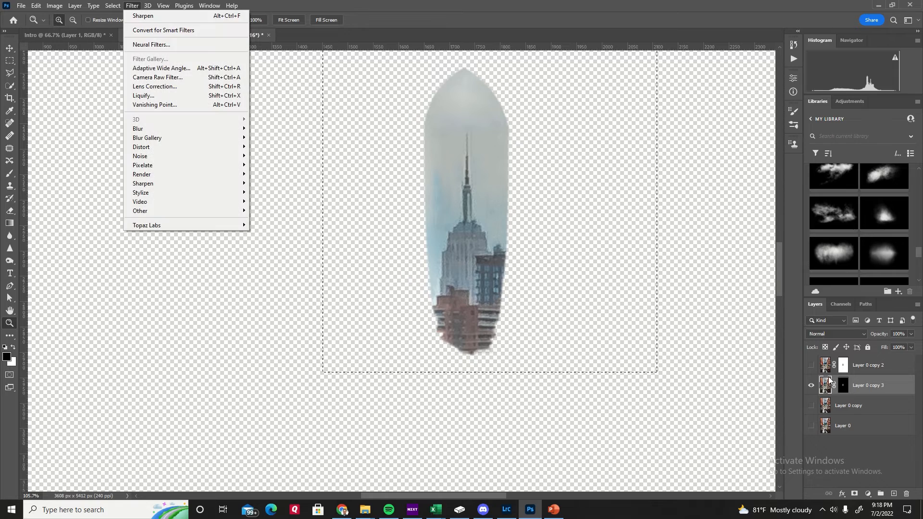
click(812, 365)
click(812, 365)
click(812, 365)
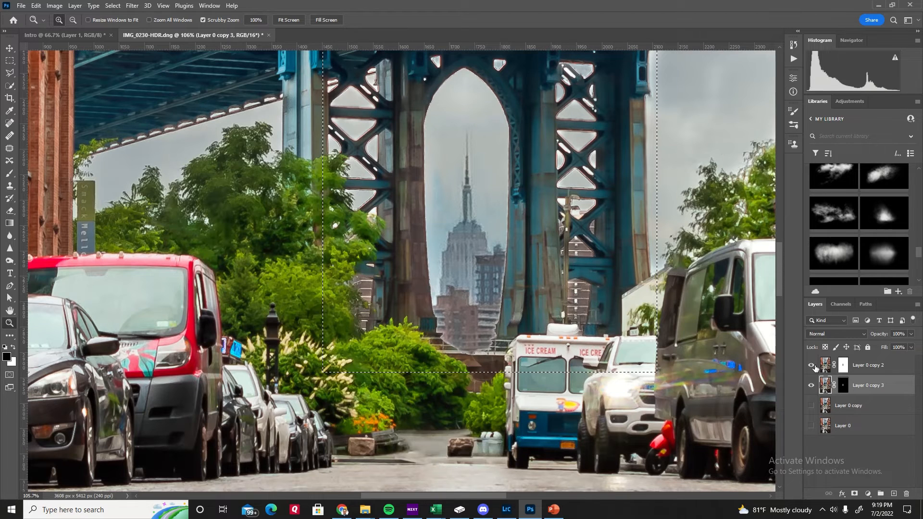
Undo the skyscraper's last move inside the arch opening and redo it.
click(36, 6)
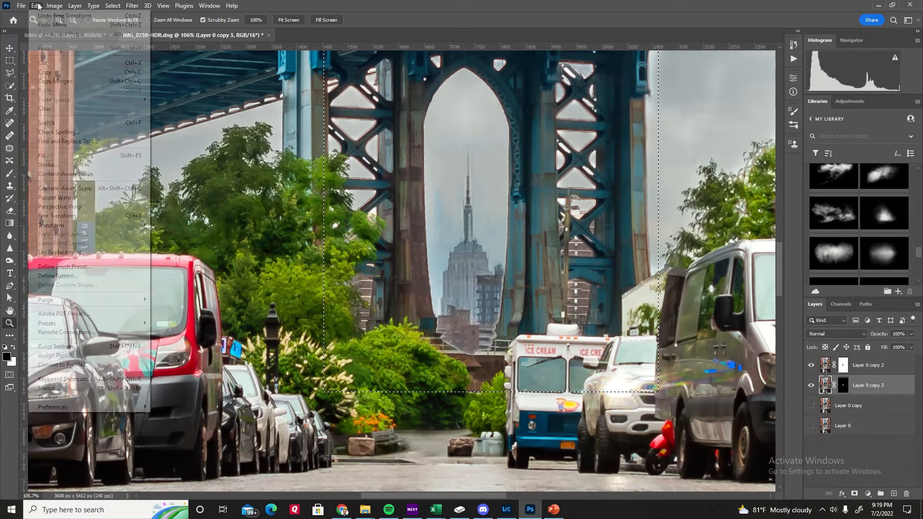
click(237, 129)
key(ctrl+y)
click(36, 5)
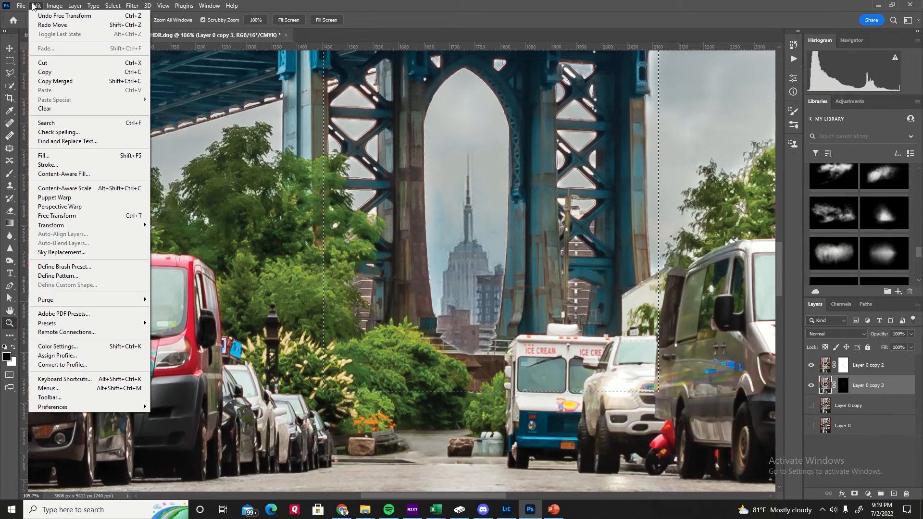
click(55, 25)
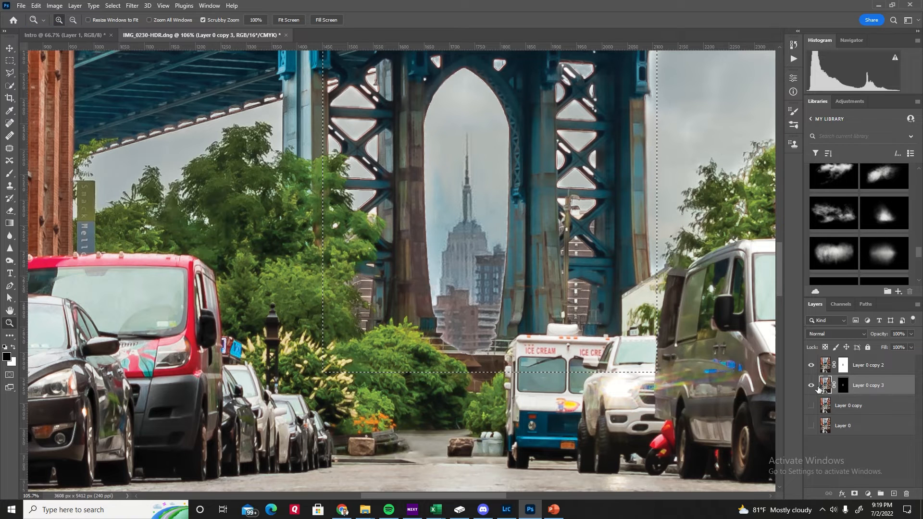
Hide Layer 0 copy 2 and apply the Sharpen Edges filter to the skyscraper on Layer 0 copy 3.
click(811, 365)
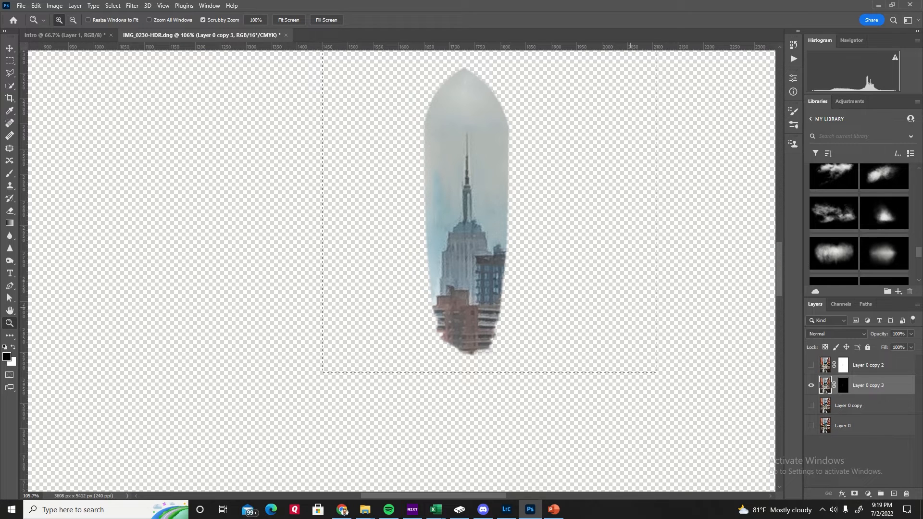
click(120, 7)
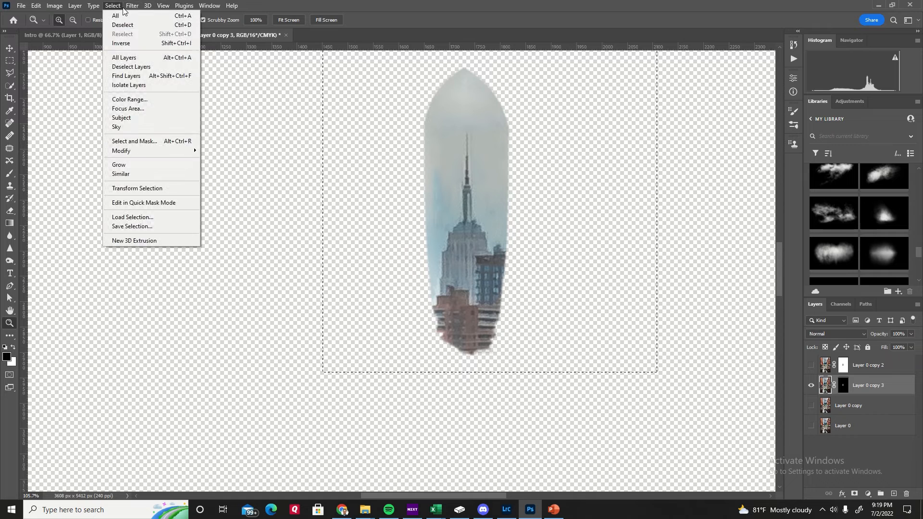
mouse_move(132, 6)
mouse_move(177, 183)
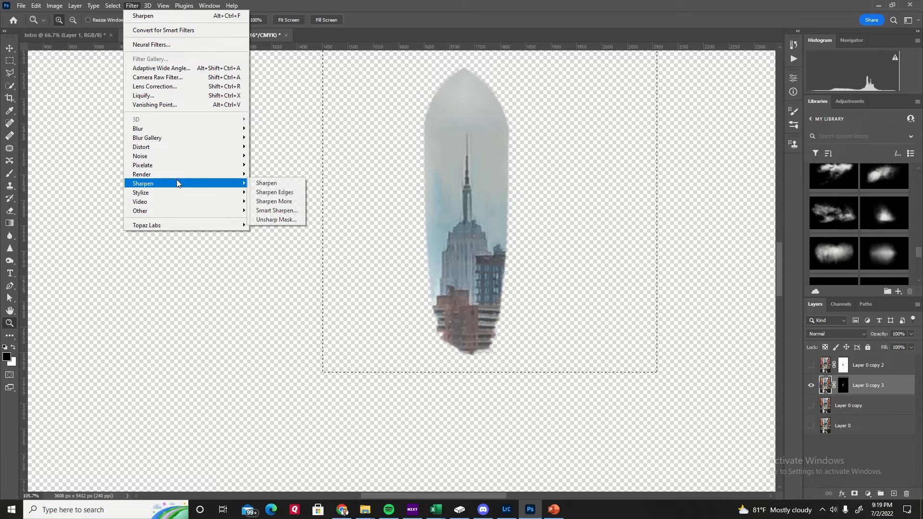
click(289, 193)
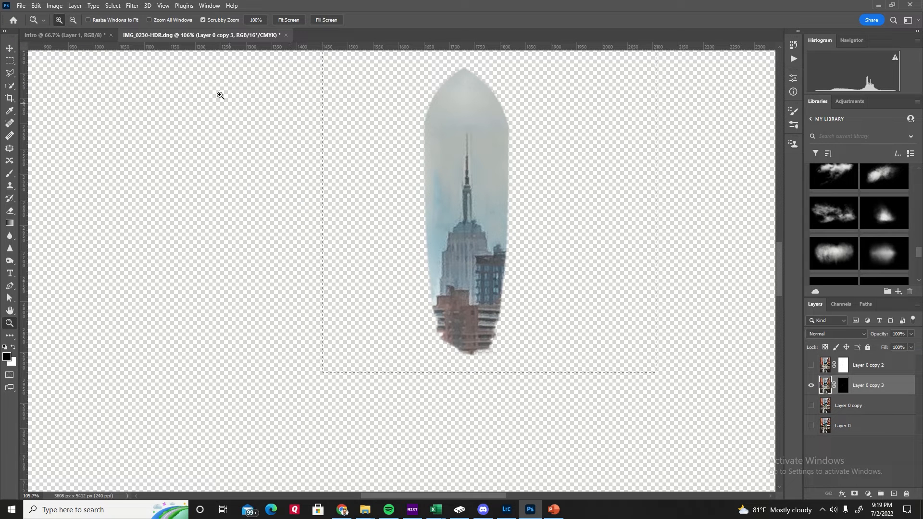
Apply the Sharpen filter to the skyscraper on Layer 0 copy 3 and show Layer 0 copy 2 again.
click(113, 7)
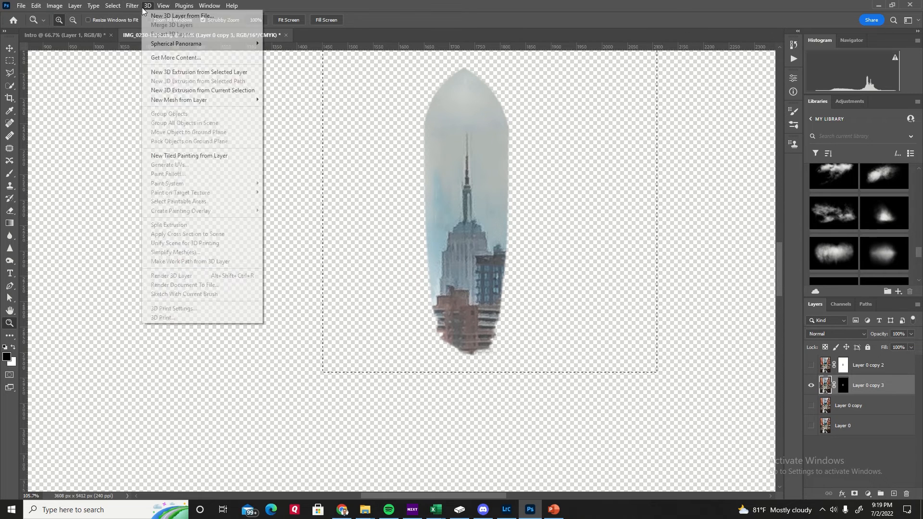
mouse_move(133, 5)
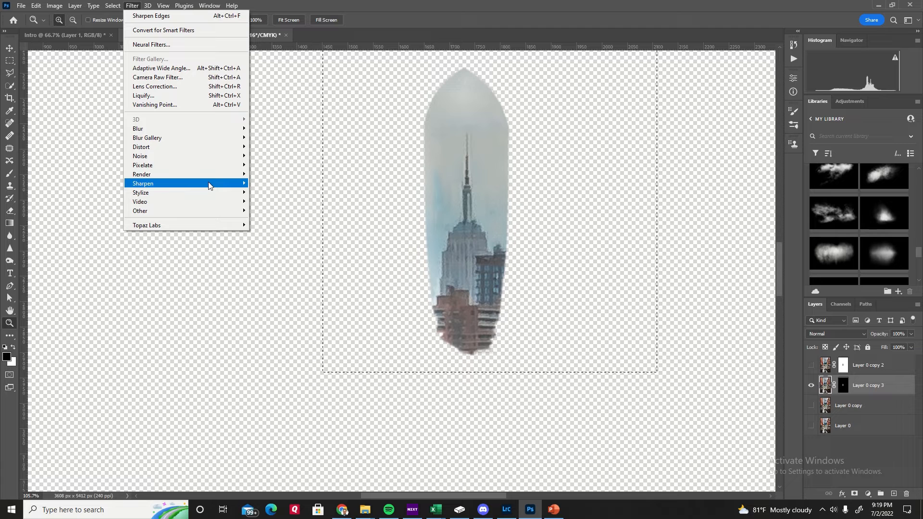
click(253, 183)
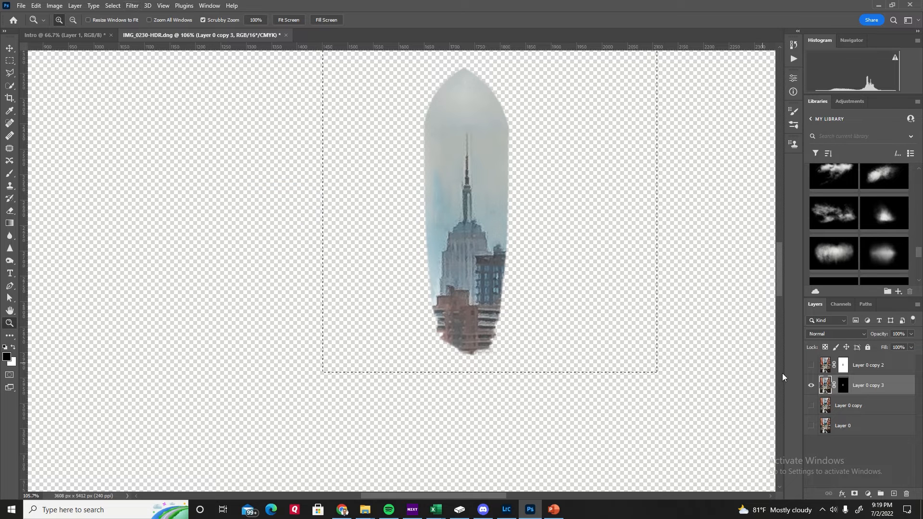
click(811, 365)
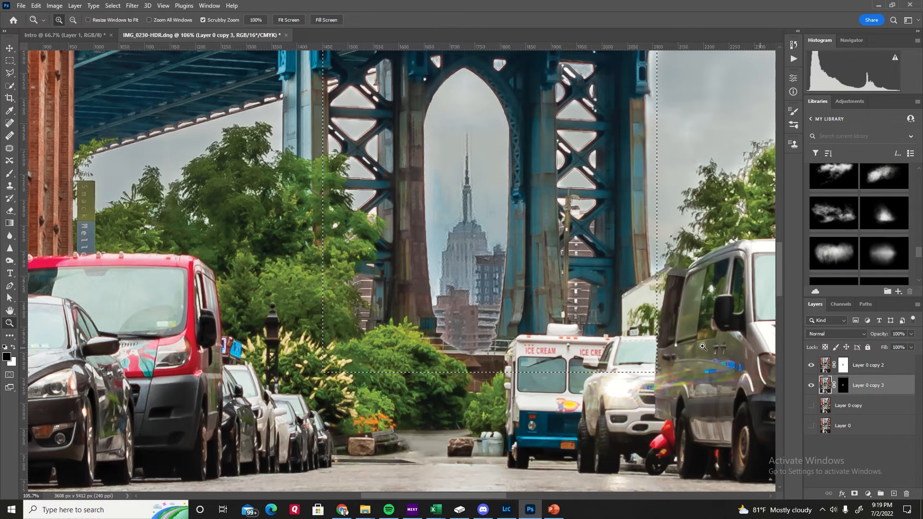
scroll(469, 337, up, 1)
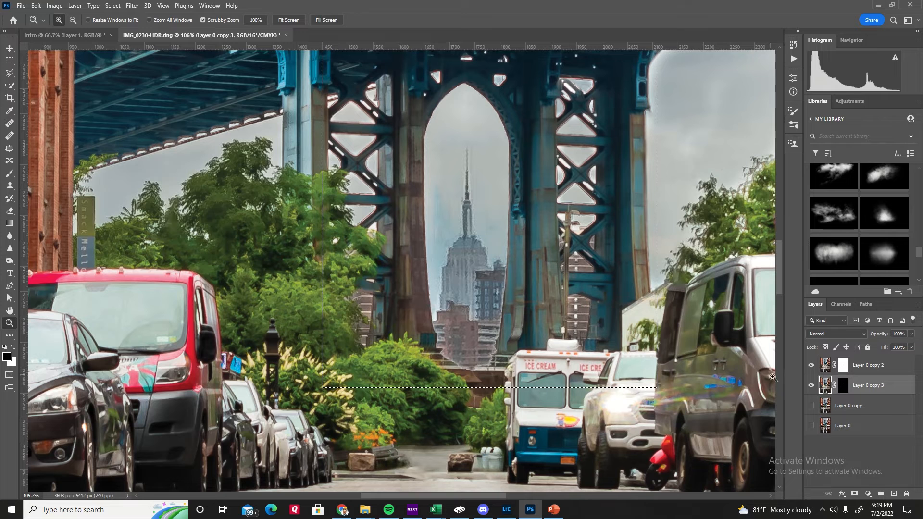
Clear the rectangular selection around the sharpened skyscraper.
click(132, 5)
mouse_move(118, 5)
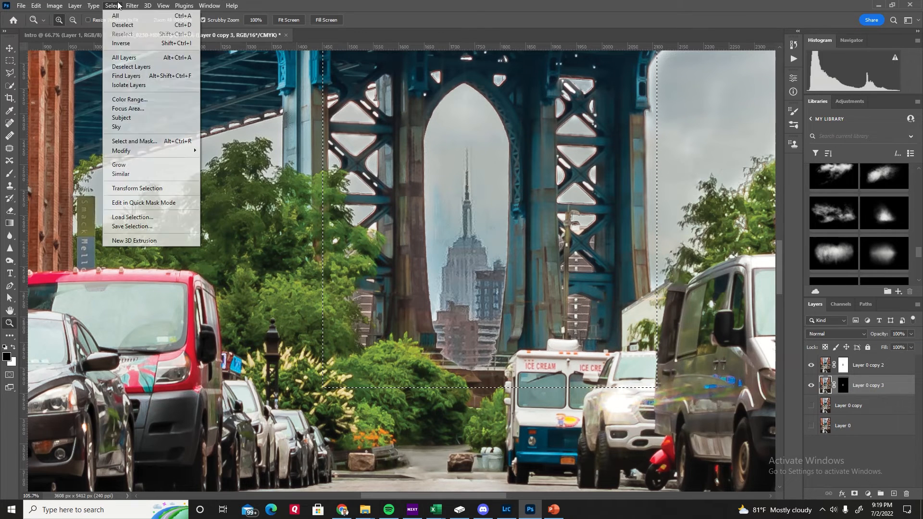
click(124, 25)
Toggle the layers to compare the seam below the arch opening and leave Layer 0 copy visible behind it.
drag(433, 333, 450, 325)
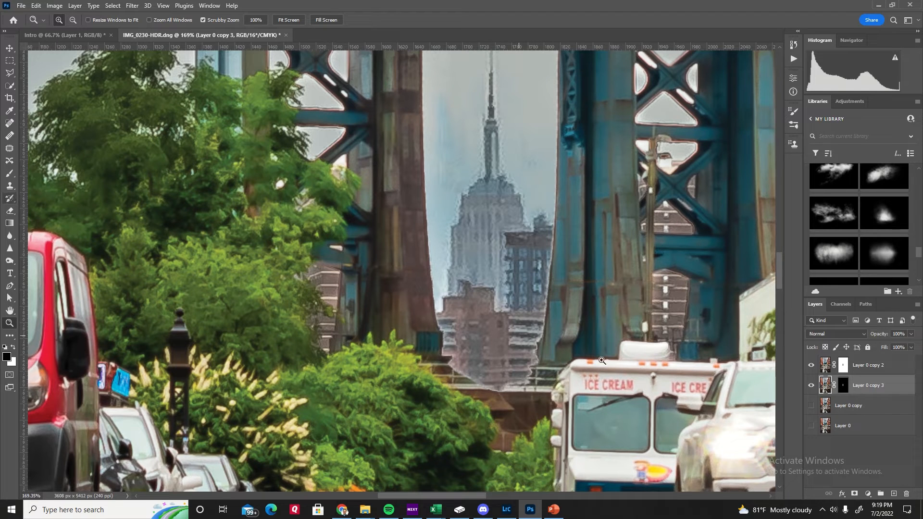
click(811, 366)
click(812, 365)
click(812, 385)
click(813, 385)
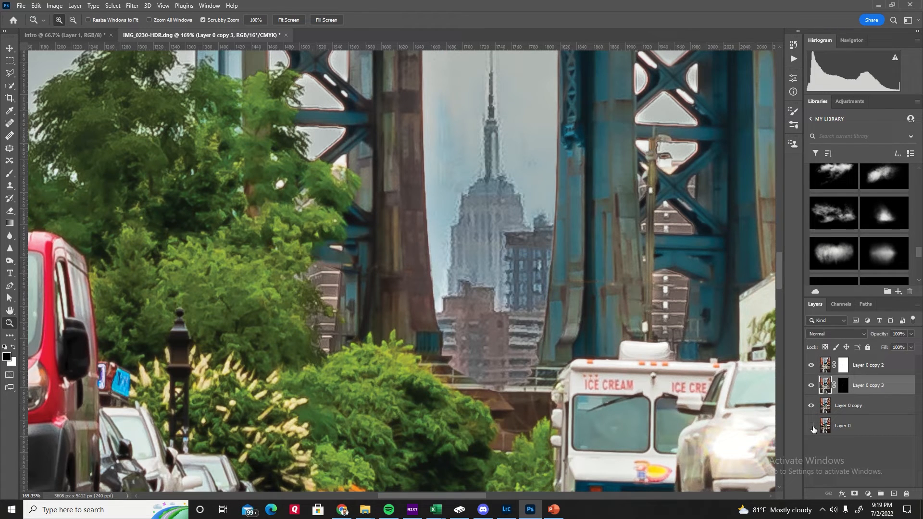
click(812, 406)
click(812, 406)
scroll(385, 245, down, 5)
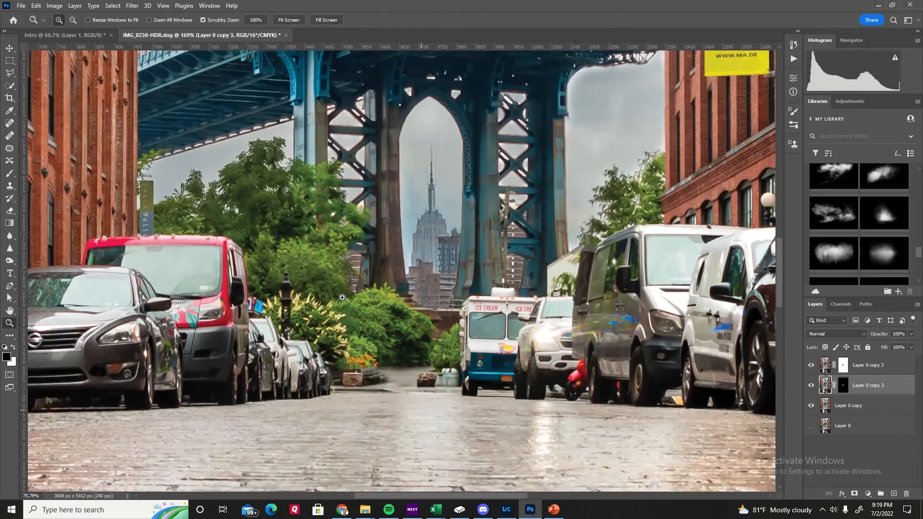
scroll(422, 271, down, 3)
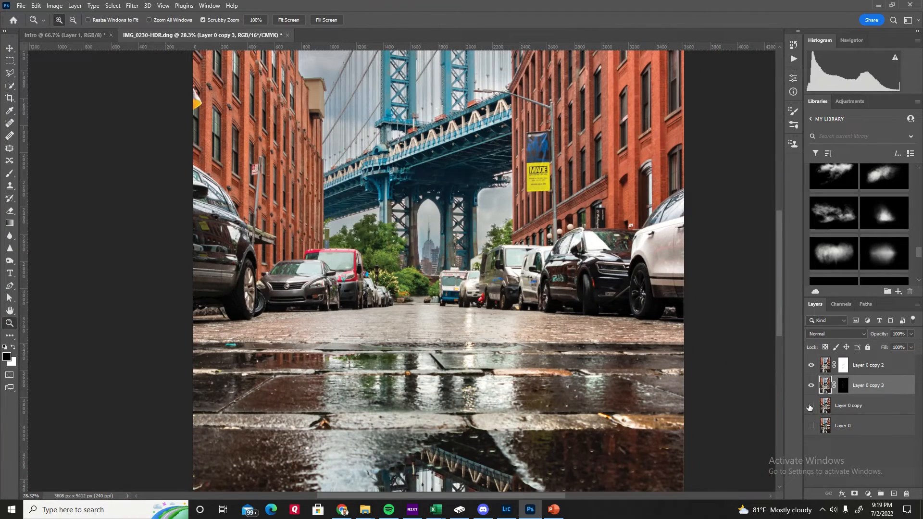
scroll(381, 252, up, 5)
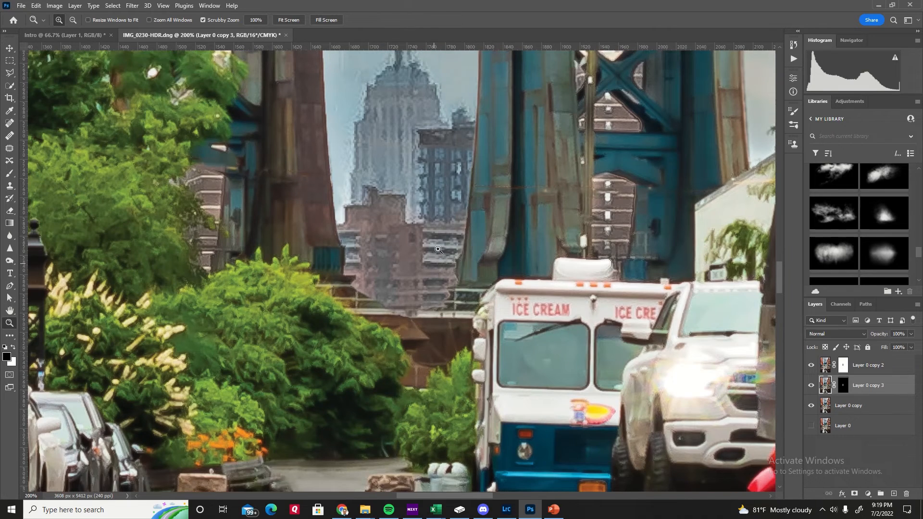
Retouch the seam at the skyscraper's base above the fence with the Healing Brush on Layer 0 copy 3.
click(10, 136)
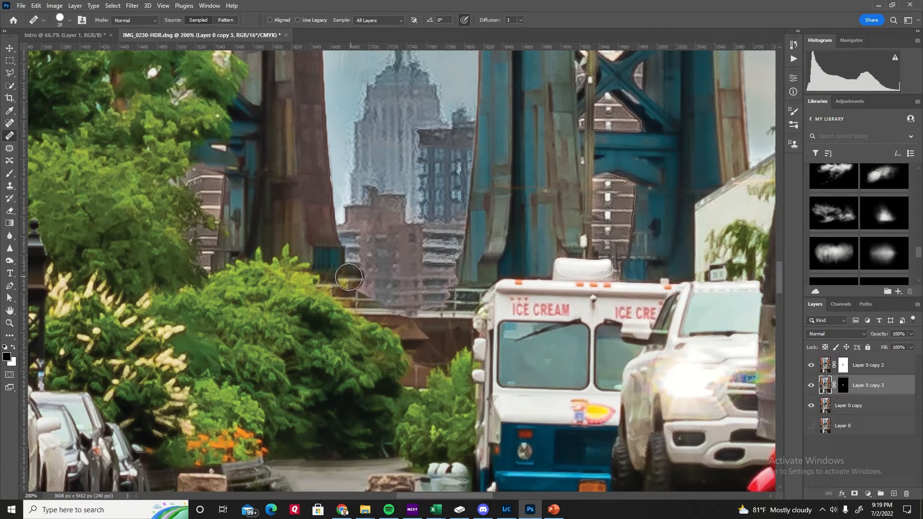
drag(340, 290, 428, 289)
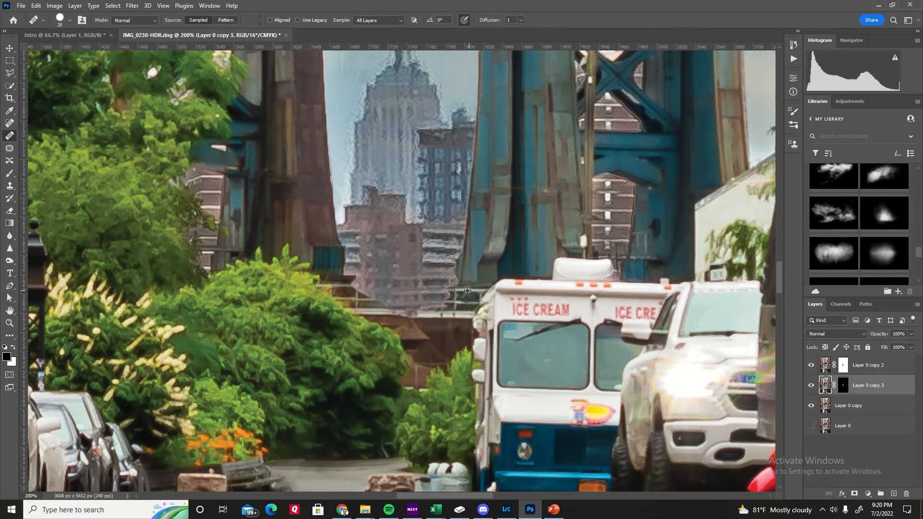
drag(457, 290, 416, 289)
alt+click(448, 287)
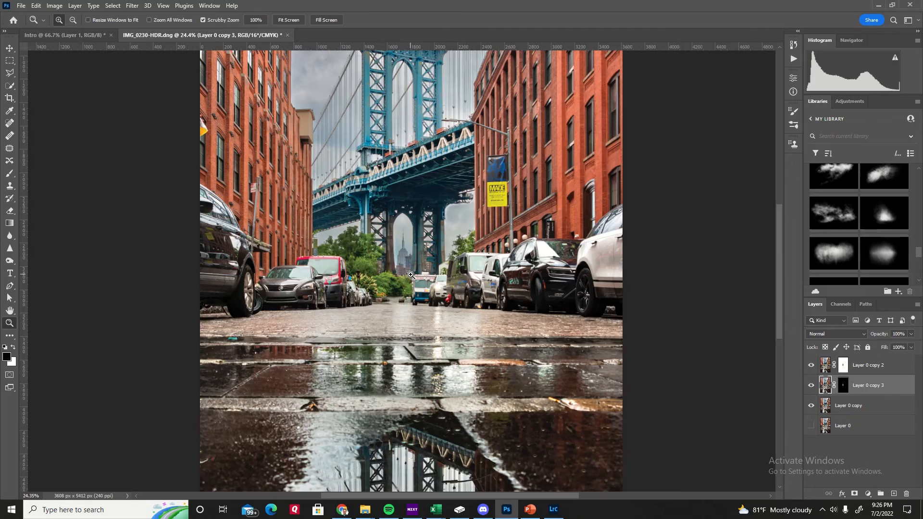
Examine the whole photo from the bridge down to the puddle for remaining distractions.
drag(411, 275, 408, 277)
drag(390, 314, 369, 357)
drag(284, 450, 293, 421)
scroll(292, 421, down, 3)
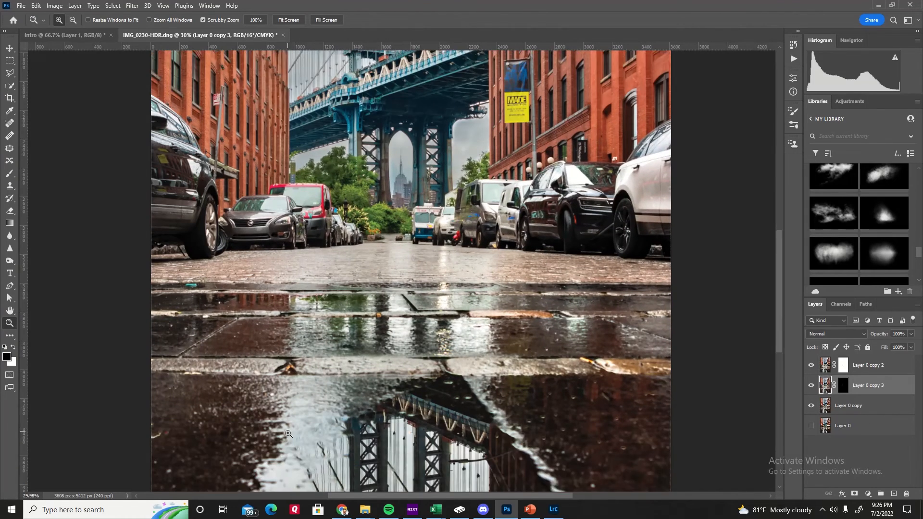
scroll(305, 414, up, 2)
scroll(304, 414, up, 2)
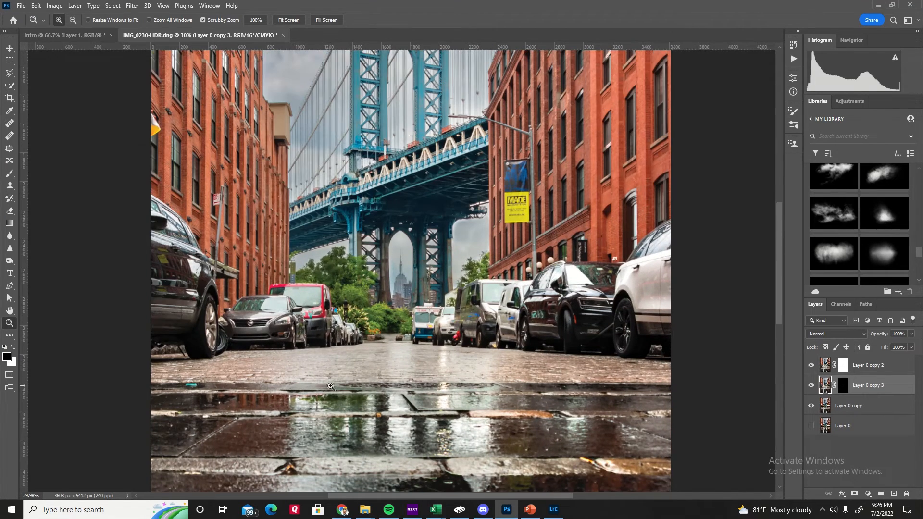
drag(364, 375, 337, 392)
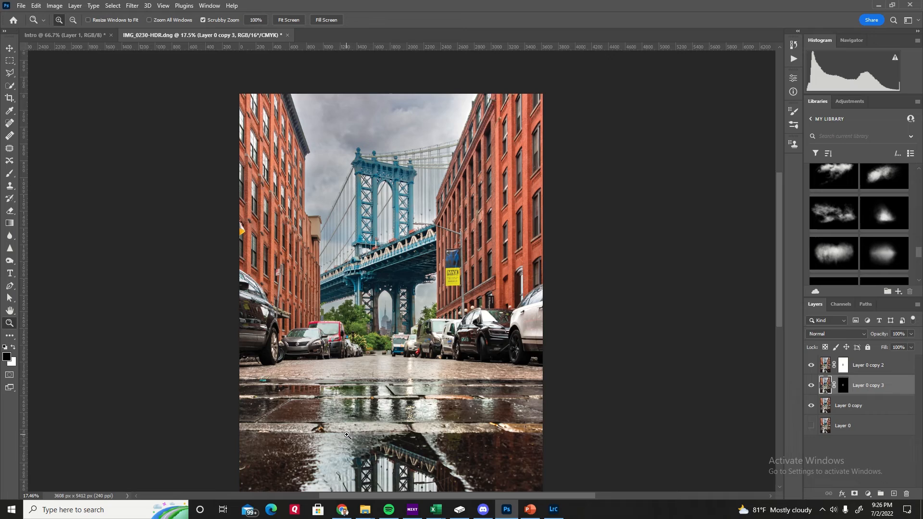
mouse_move(321, 453)
mouse_down()
mouse_move(384, 451)
mouse_move(336, 451)
mouse_up()
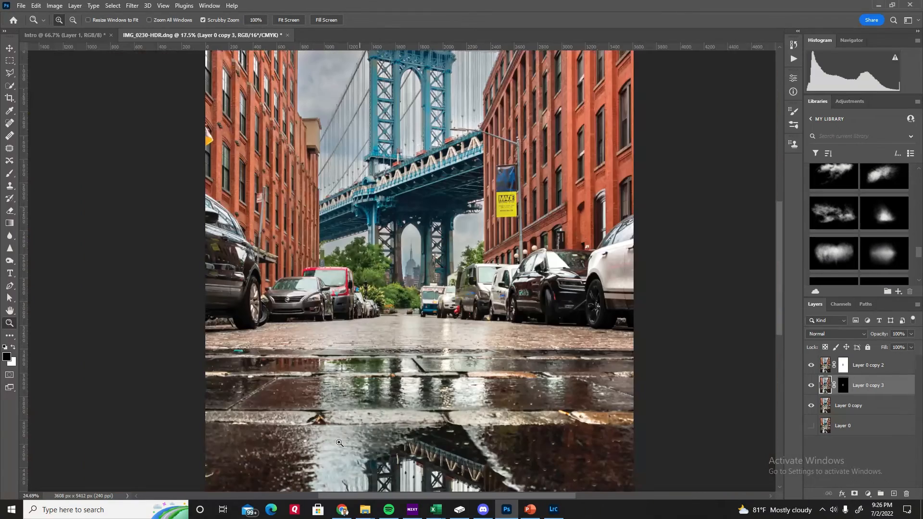
Try to prepare an 80 px Healing Brush for retouching the wet pavement.
click(9, 136)
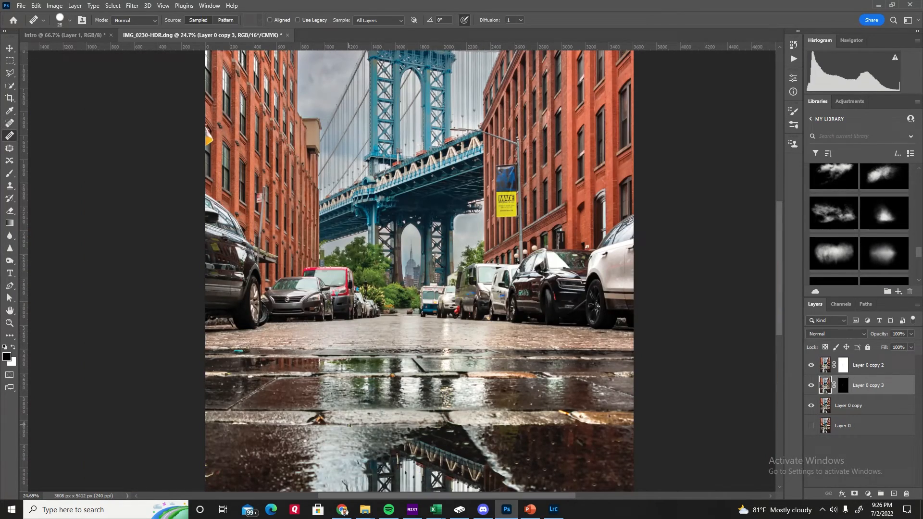
click(70, 20)
click(52, 48)
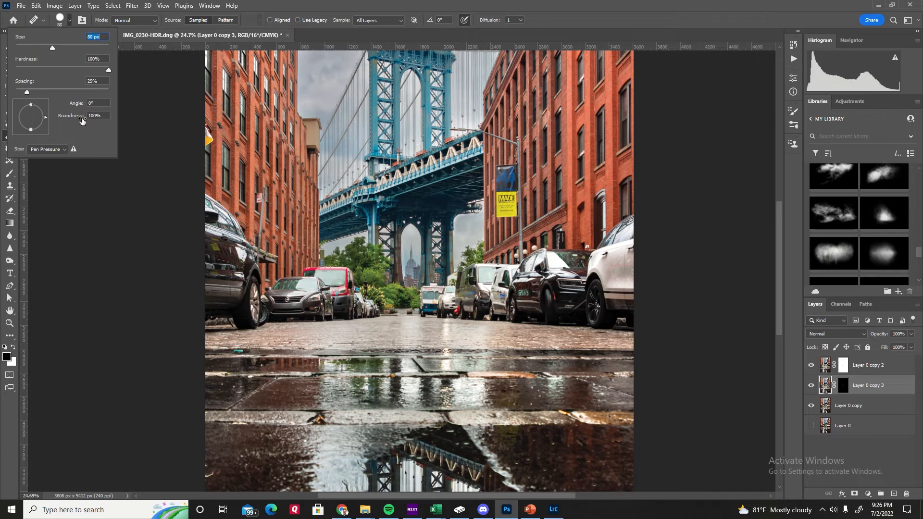
click(73, 220)
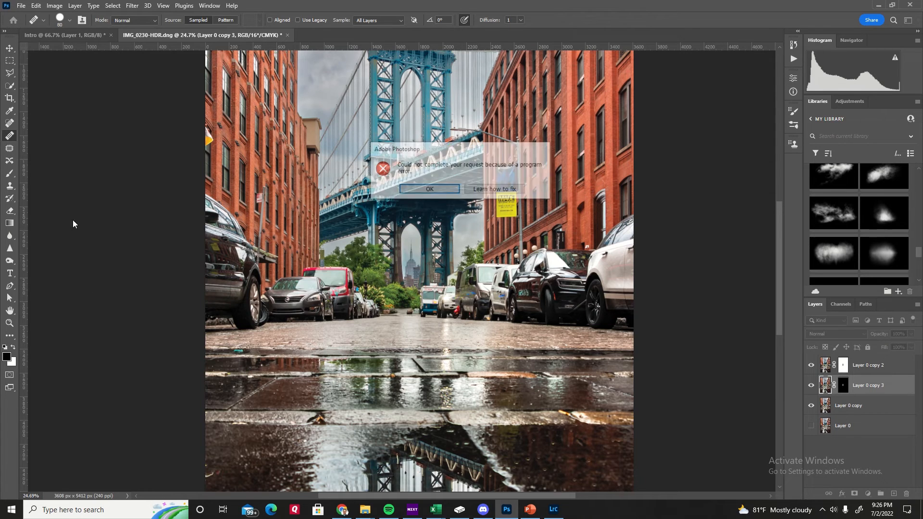
click(429, 191)
Remove the orange leaf from the pale curbstone on Layer 0 copy 2 with the Content-Aware Spot Healing Brush.
click(9, 123)
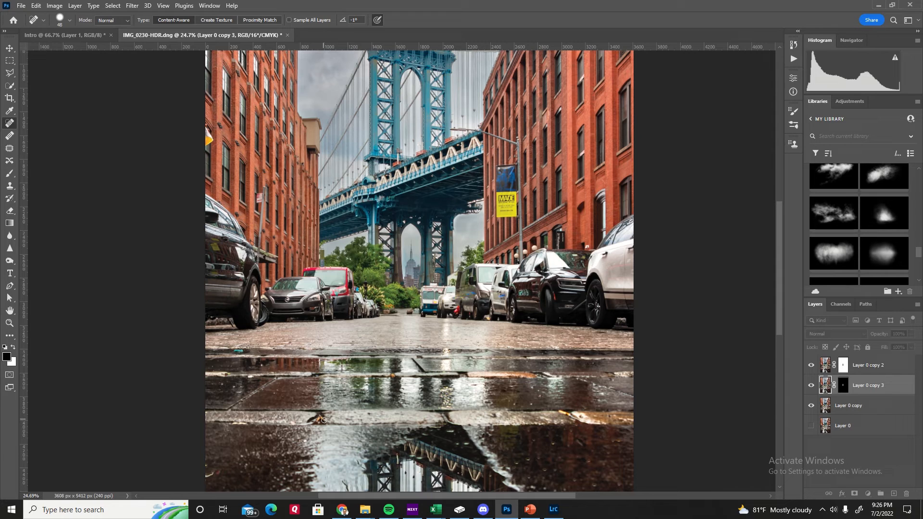
click(857, 405)
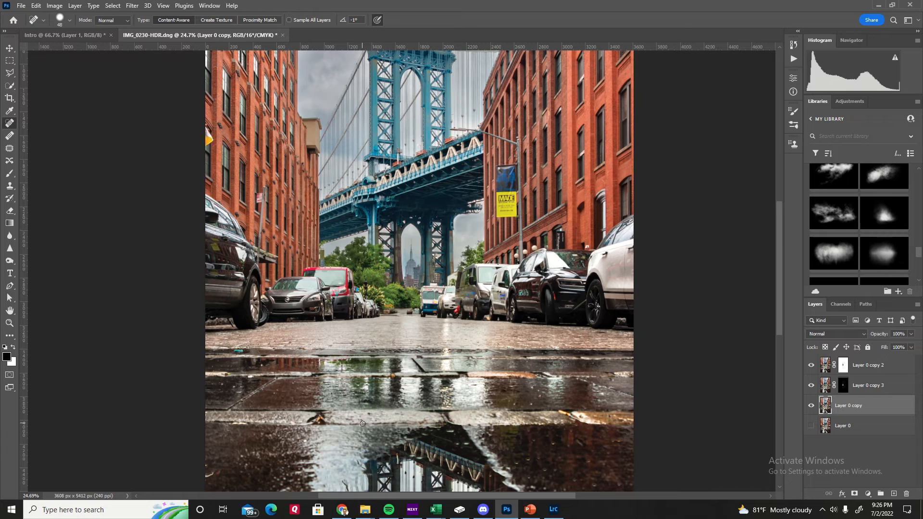
click(873, 386)
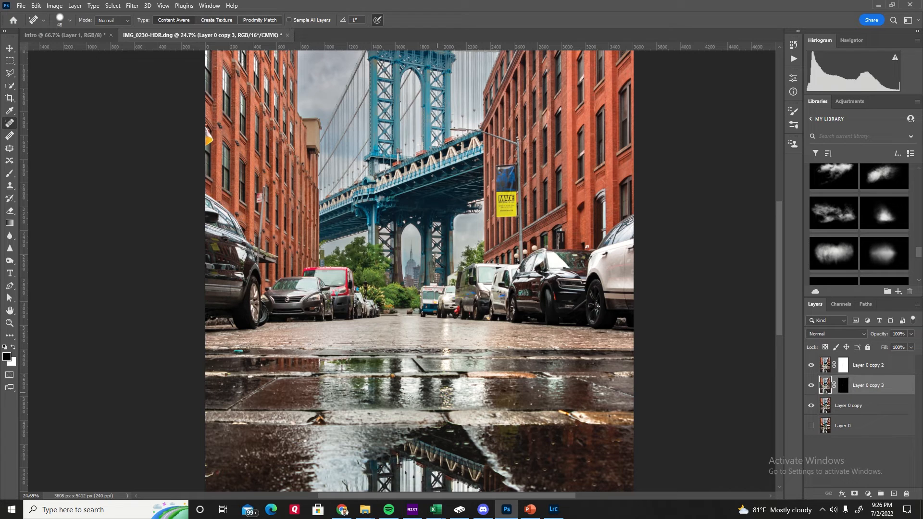
click(828, 368)
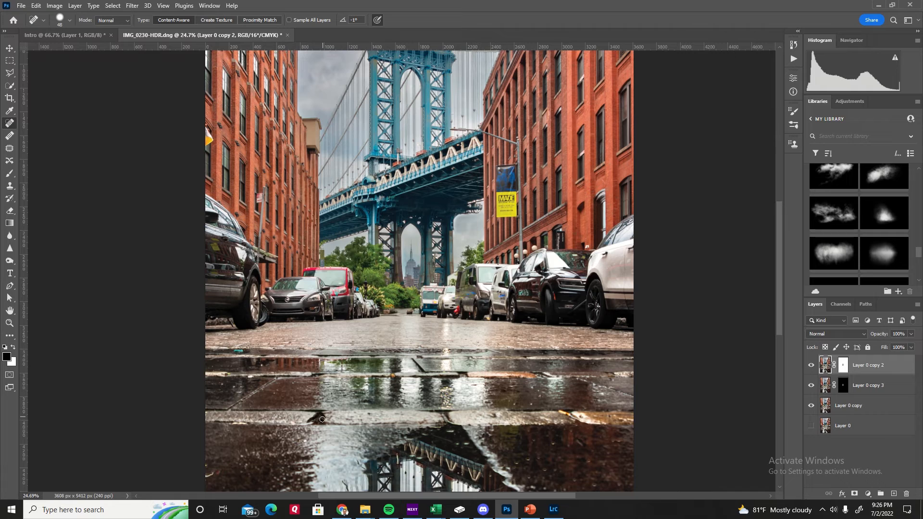
key(ctrl+z)
click(9, 323)
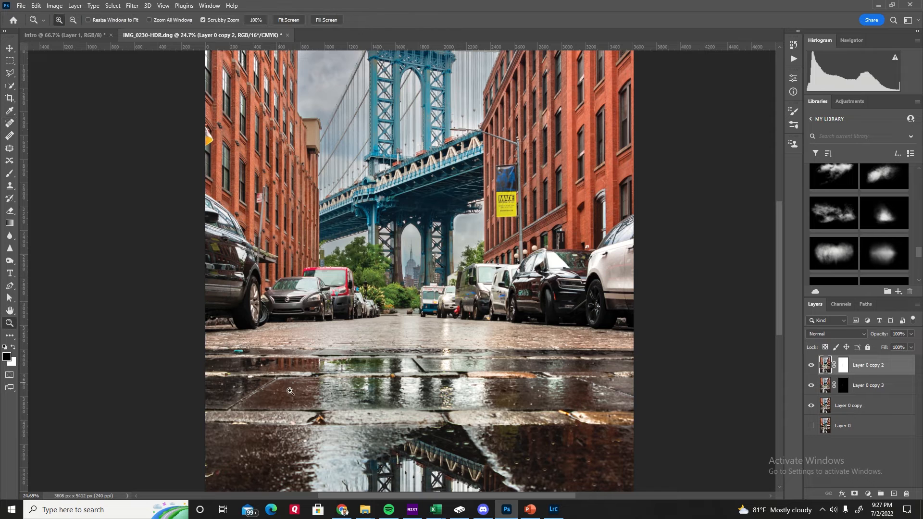
drag(322, 423, 381, 397)
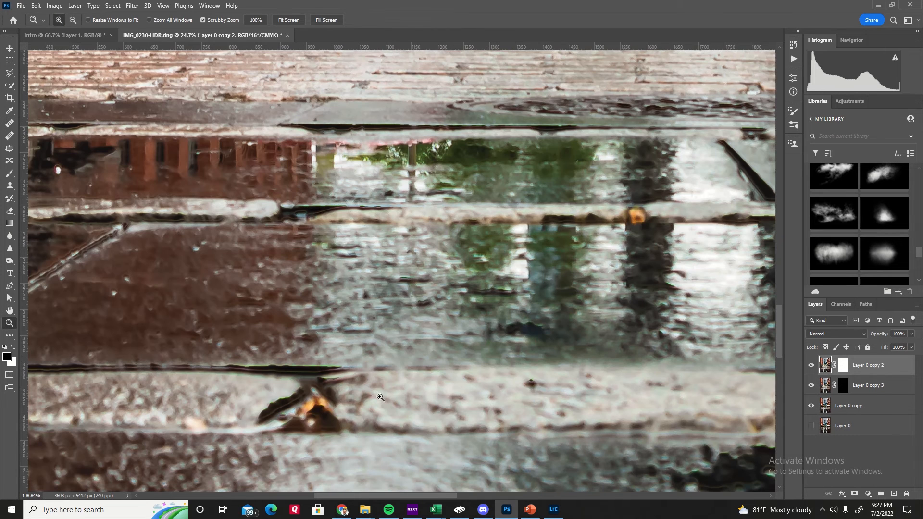
click(10, 123)
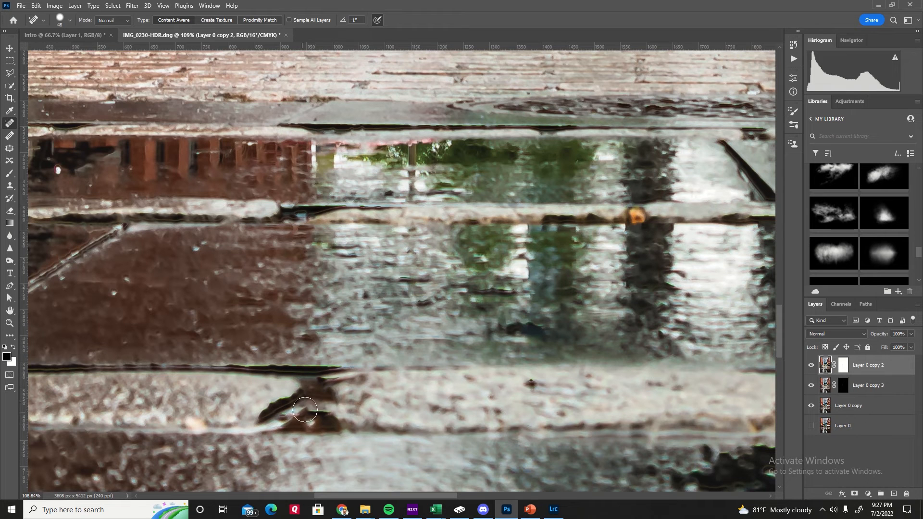
Outline the red scooter between the white pickup and the gray van with the Polygonal Lasso.
click(9, 322)
drag(416, 306, 513, 297)
drag(527, 289, 546, 289)
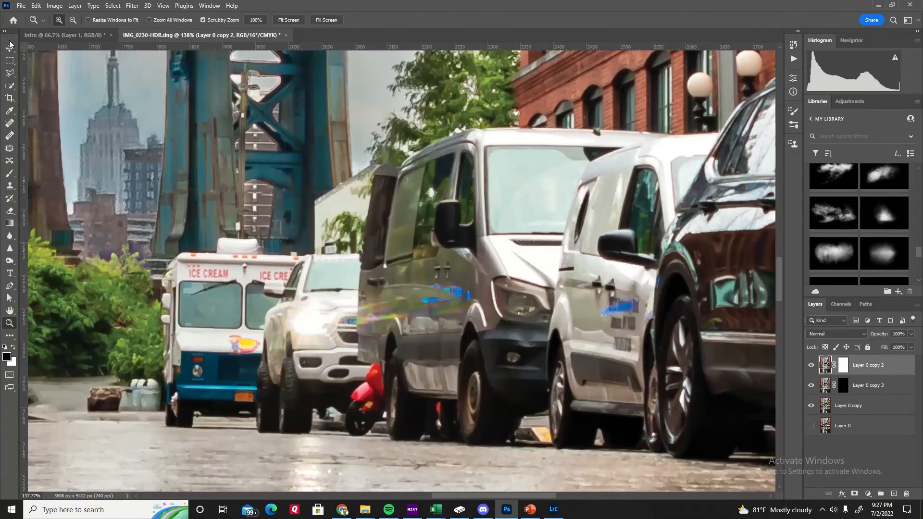
click(9, 74)
click(370, 351)
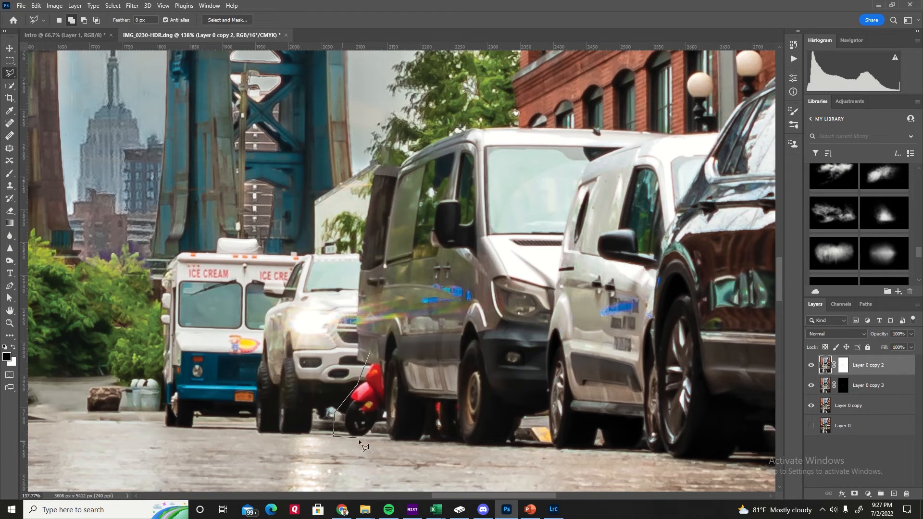
click(395, 405)
click(391, 363)
click(376, 354)
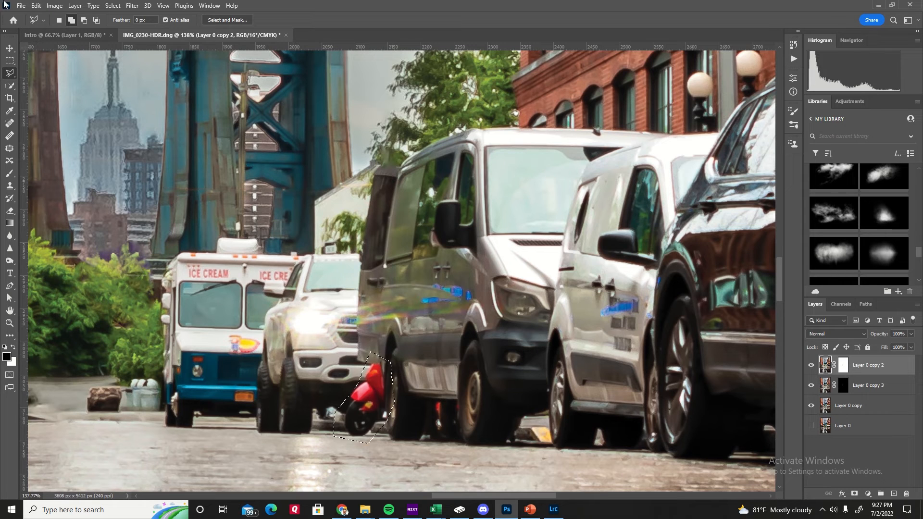
Replace the selected scooter using Content-Aware Fill with Color Adaptation None, output to the current layer, and clear the selection.
click(36, 5)
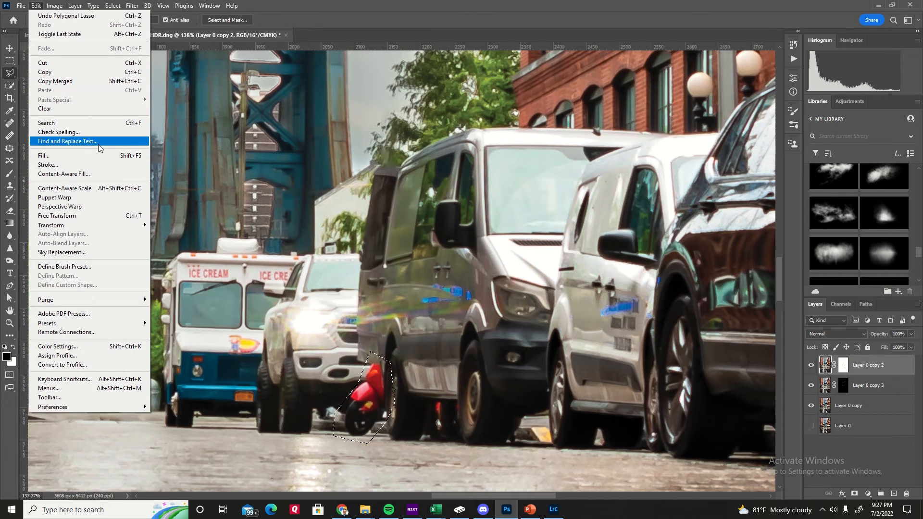
click(91, 174)
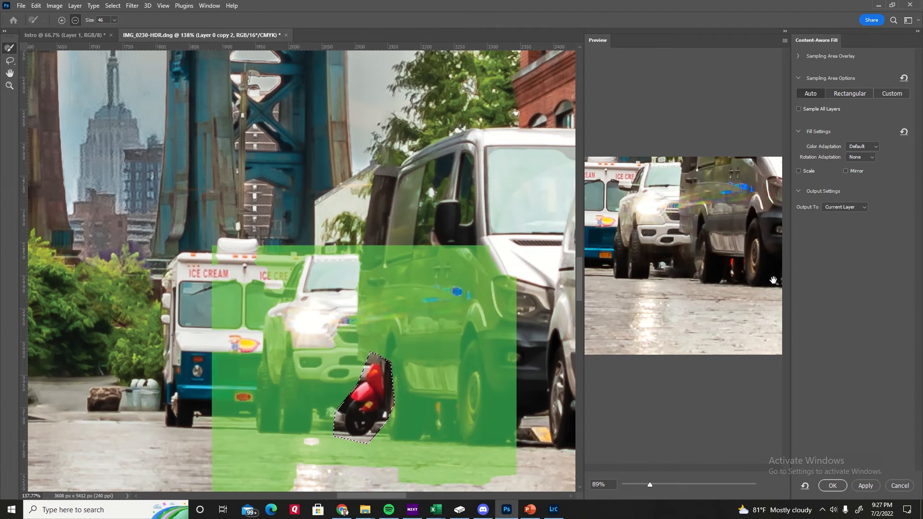
click(861, 147)
click(861, 175)
click(866, 148)
click(865, 162)
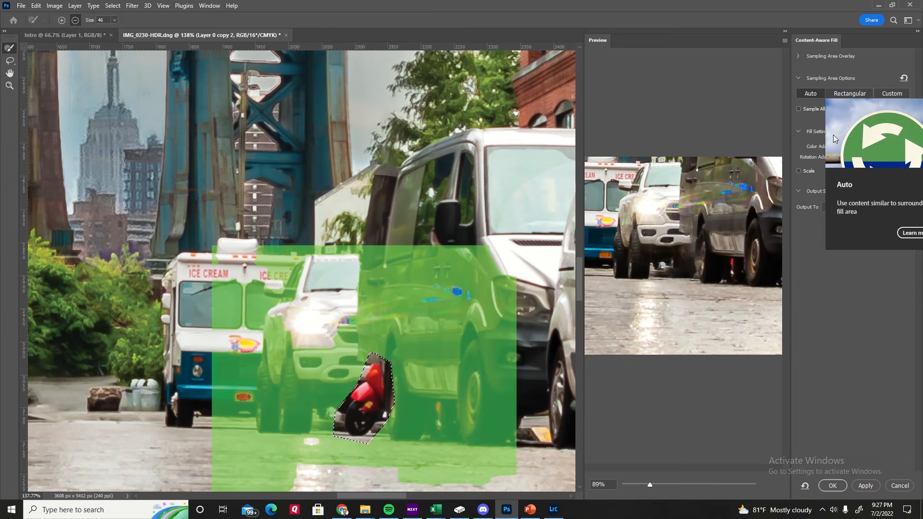
click(861, 147)
click(862, 145)
click(862, 145)
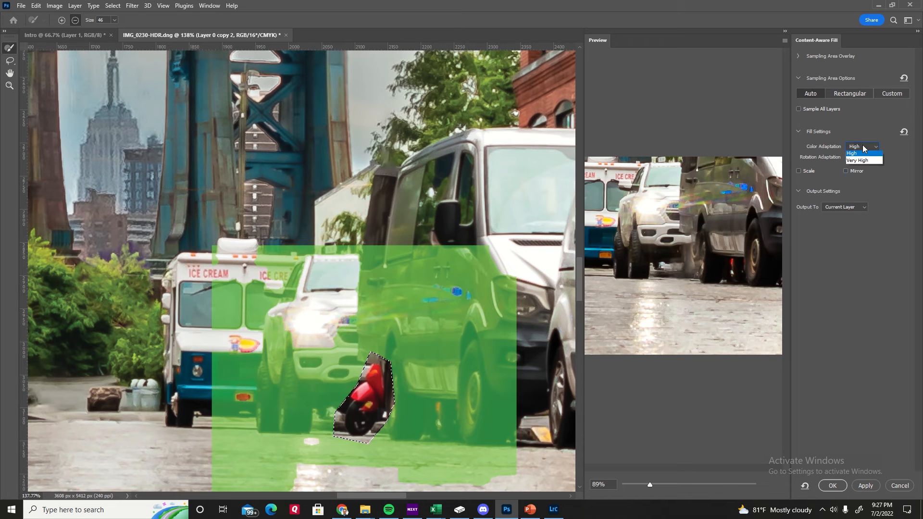
click(860, 155)
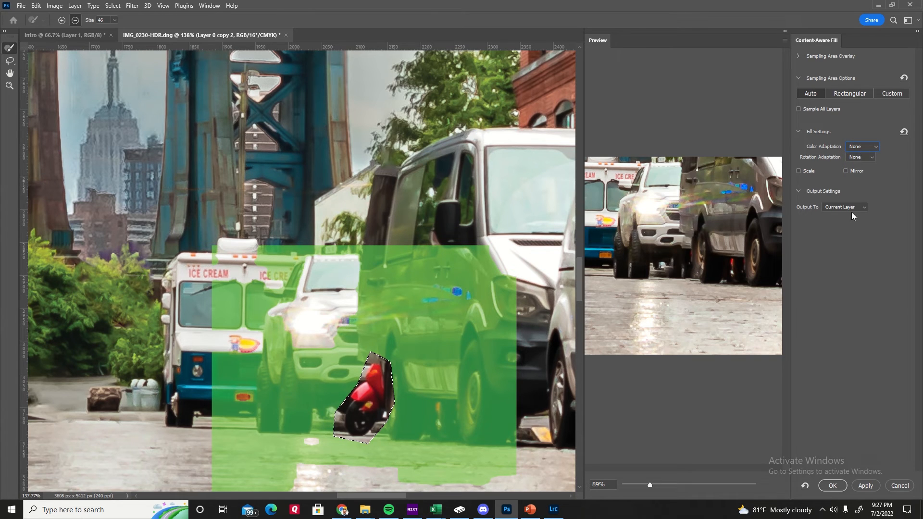
click(832, 486)
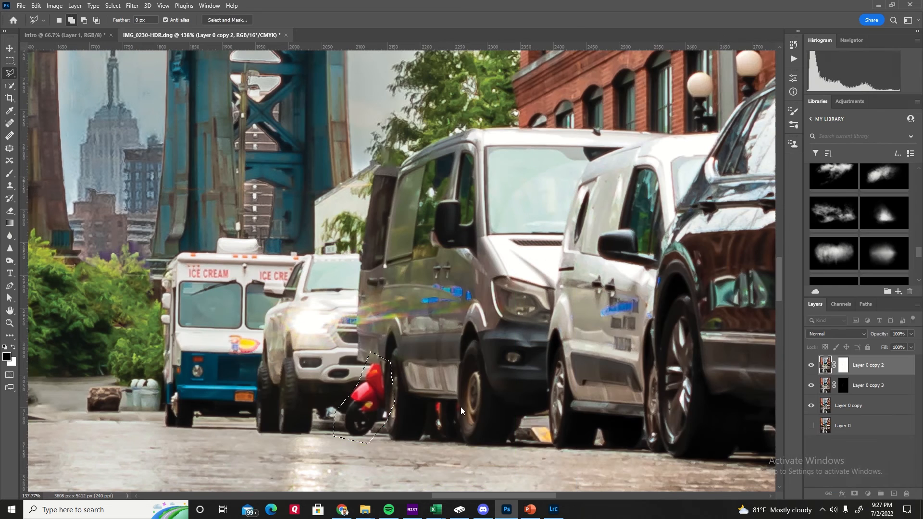
click(112, 5)
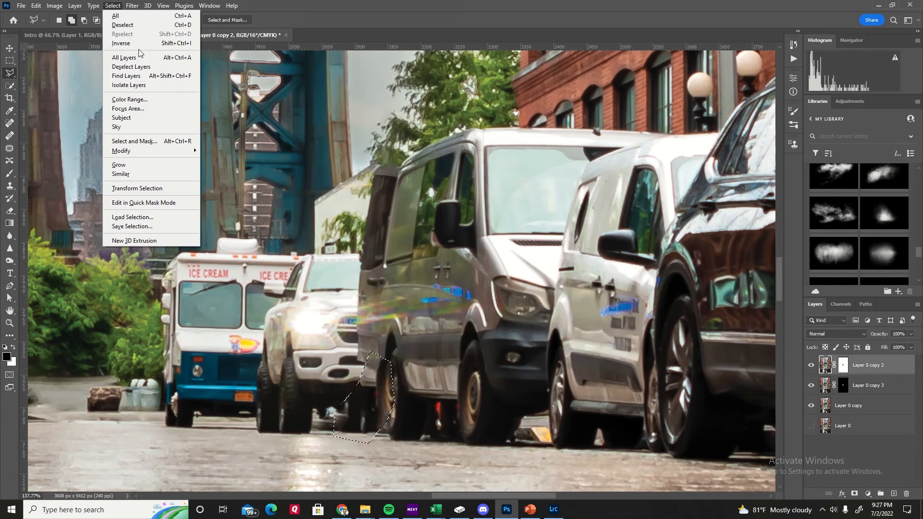
click(120, 25)
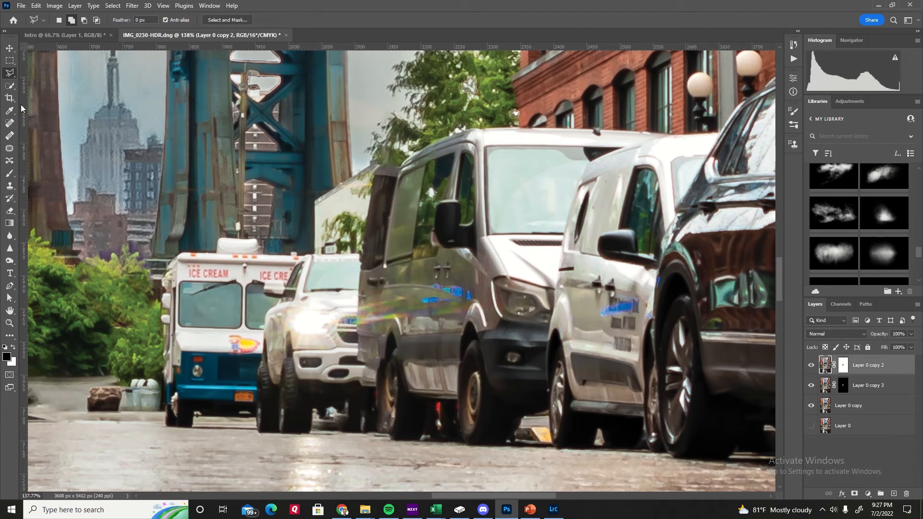
Heal the leftover fill artifact beside the gray van's rear wheel with a 29 px Spot Healing Brush.
click(9, 124)
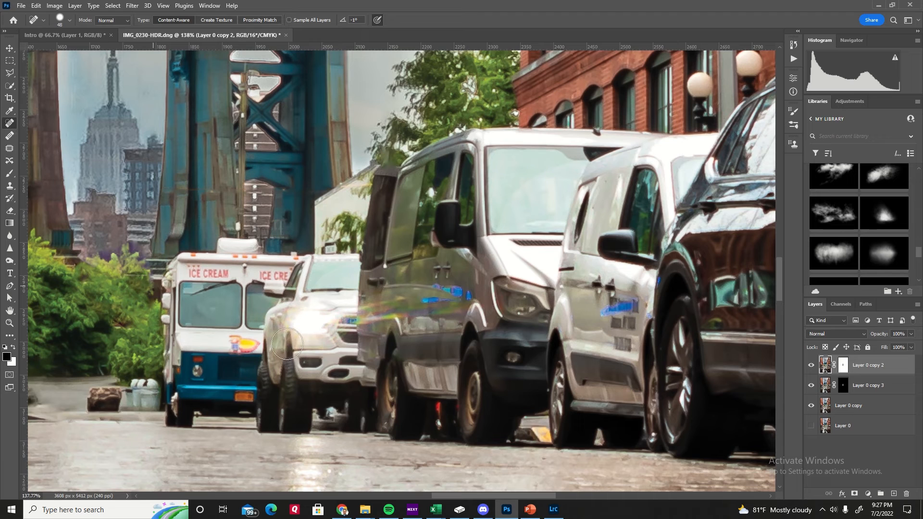
click(69, 21)
click(29, 45)
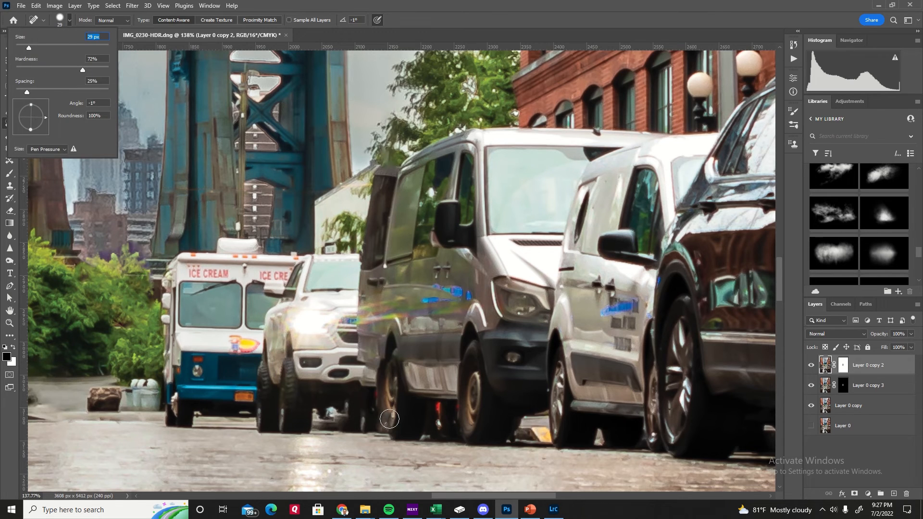
click(390, 419)
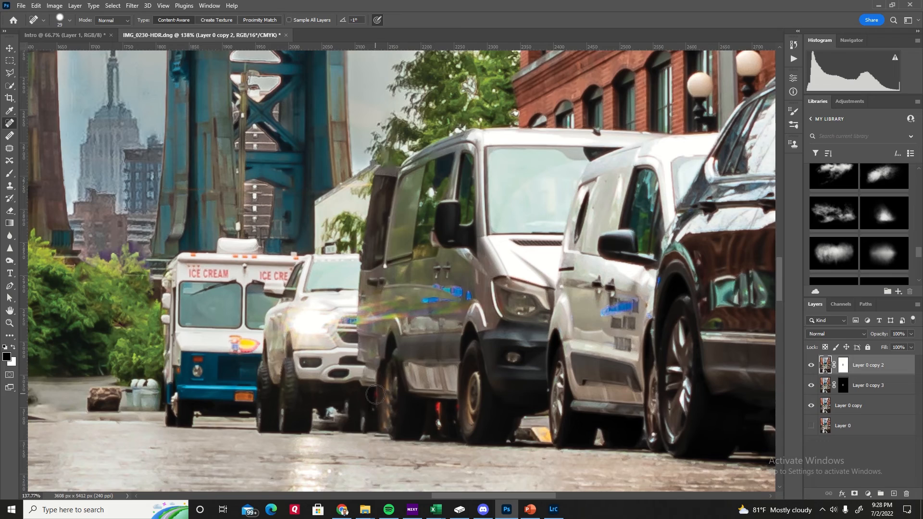
Remove the blue lettering from the gray van's side with the Spot Healing Brush set to 23 px.
click(9, 323)
drag(330, 294, 278, 272)
click(10, 123)
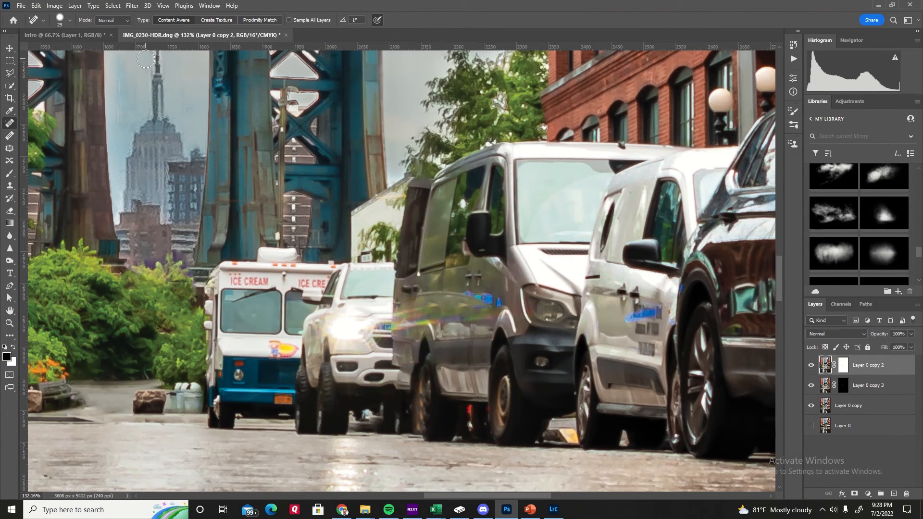
click(62, 21)
drag(28, 47, 25, 47)
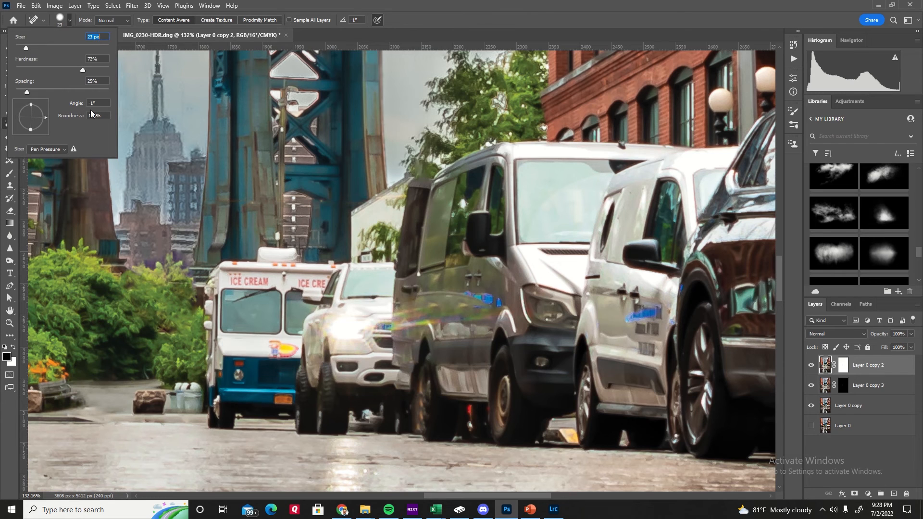
click(499, 302)
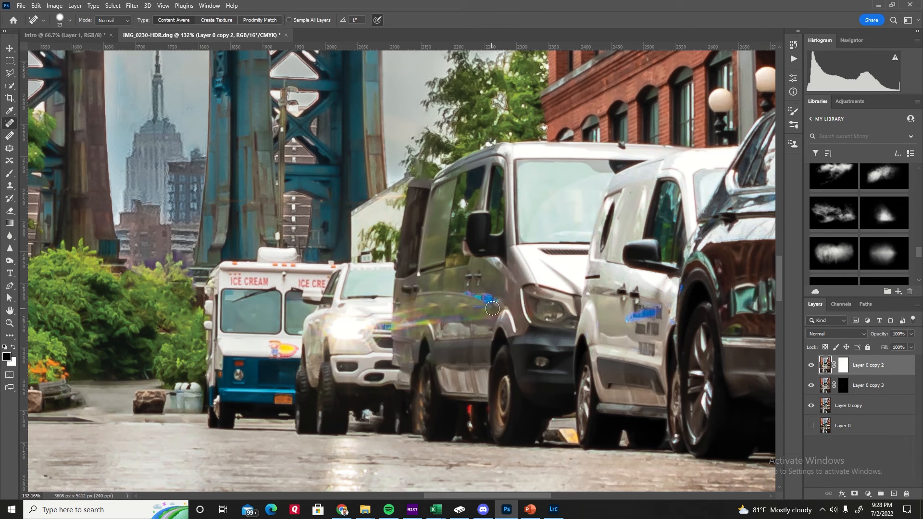
click(490, 298)
click(482, 297)
click(470, 297)
click(460, 299)
Remove the blue logo from the white van's door with the Spot Healing Brush.
click(630, 317)
click(633, 318)
click(638, 311)
click(639, 317)
click(648, 315)
click(644, 316)
click(654, 315)
click(656, 315)
click(640, 314)
click(647, 316)
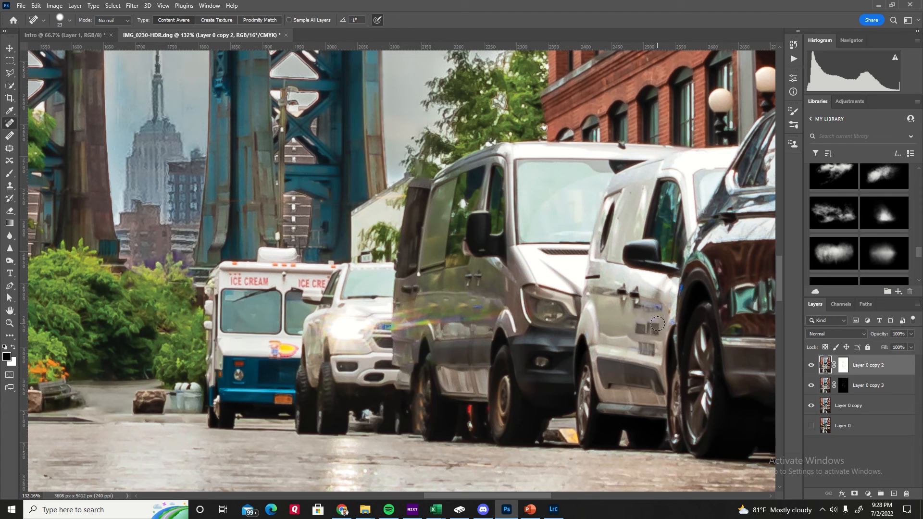
Heal the rainbow lens flare streaks across the gray van's rear side and return to an overview of the photo.
scroll(240, 329, down, 1)
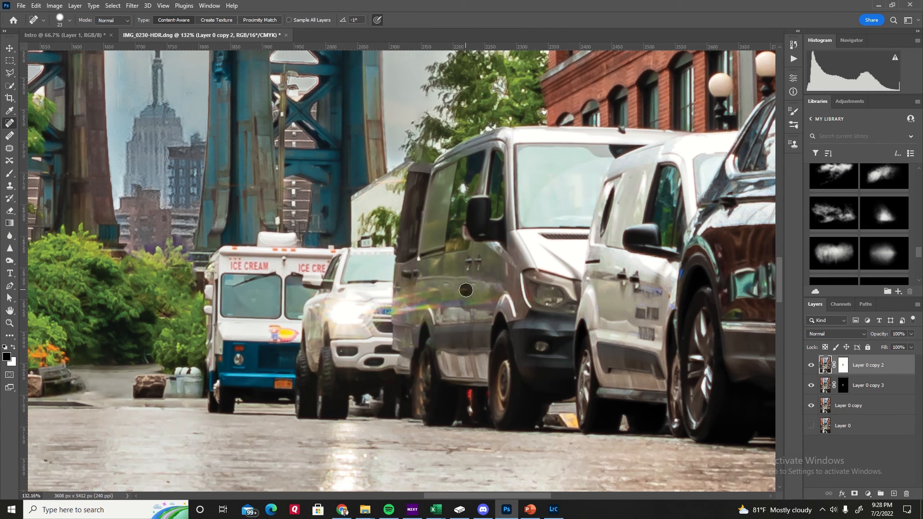
mouse_move(401, 310)
mouse_down()
mouse_move(441, 302)
mouse_move(464, 311)
mouse_up()
click(398, 298)
drag(436, 289, 402, 298)
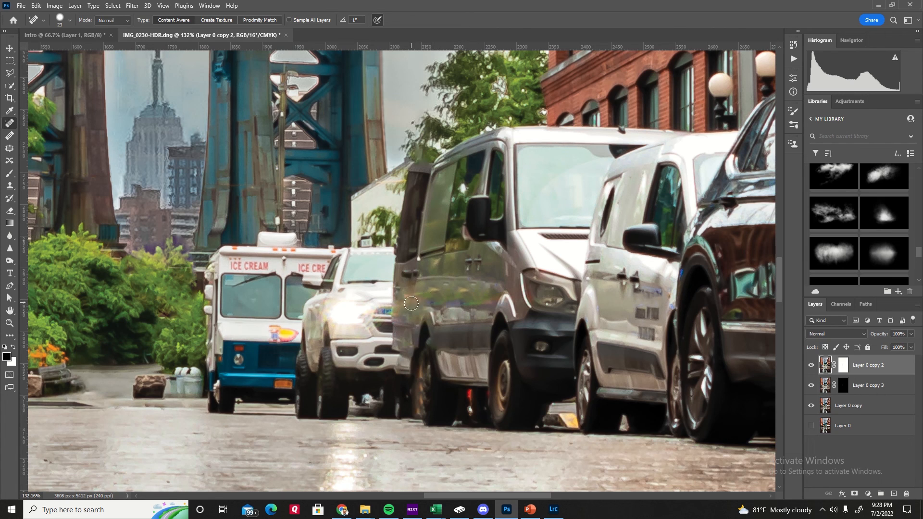
click(438, 302)
click(10, 322)
drag(230, 257, 156, 286)
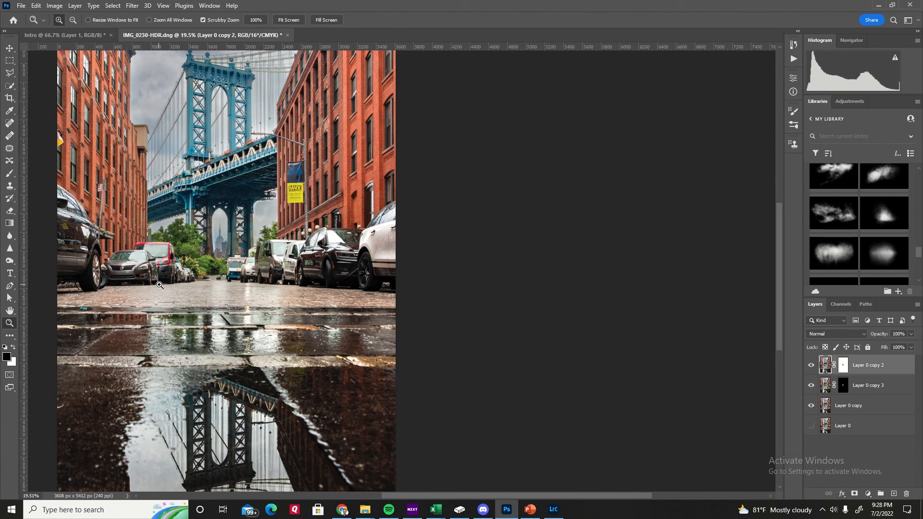
scroll(163, 285, up, 5)
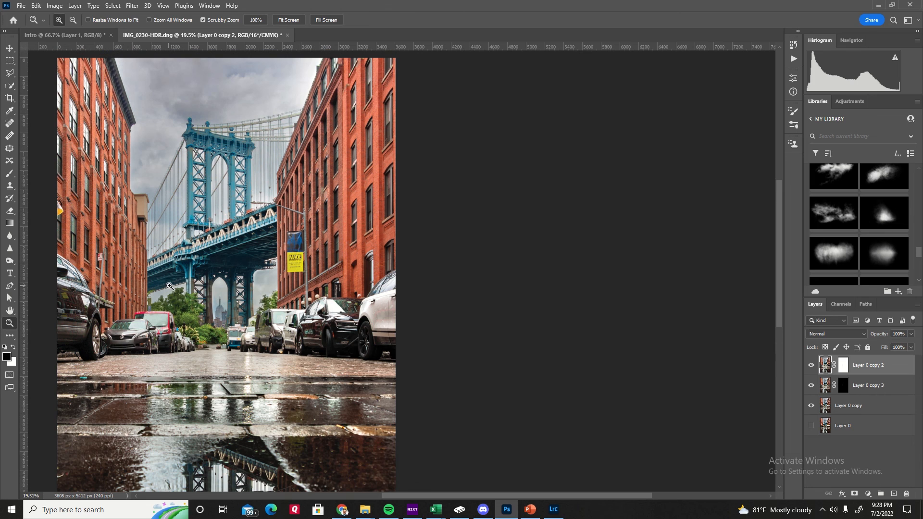